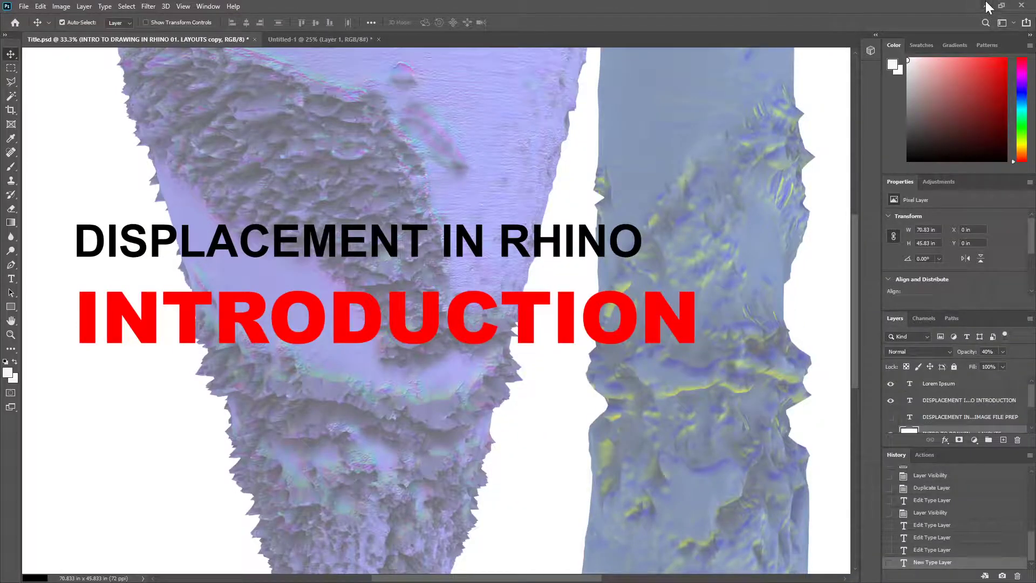
Step: Switch to Rhino and examine the displaced cylinder and cone from several angles
{"action": "left_click", "coordinate": [986, 5]}
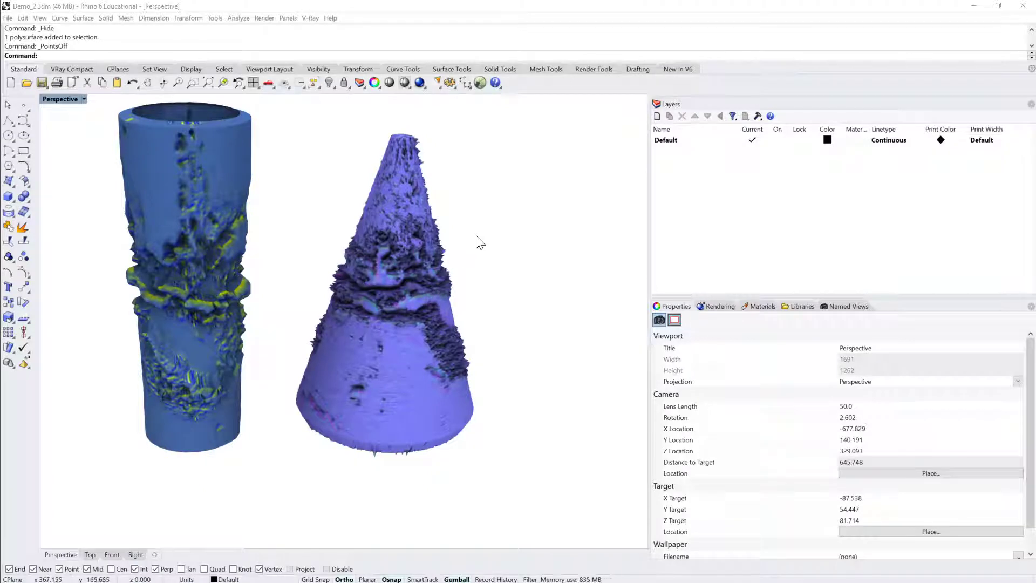
{"action": "right_click_drag", "start_coordinate": [484, 223], "coordinate": [484, 222]}
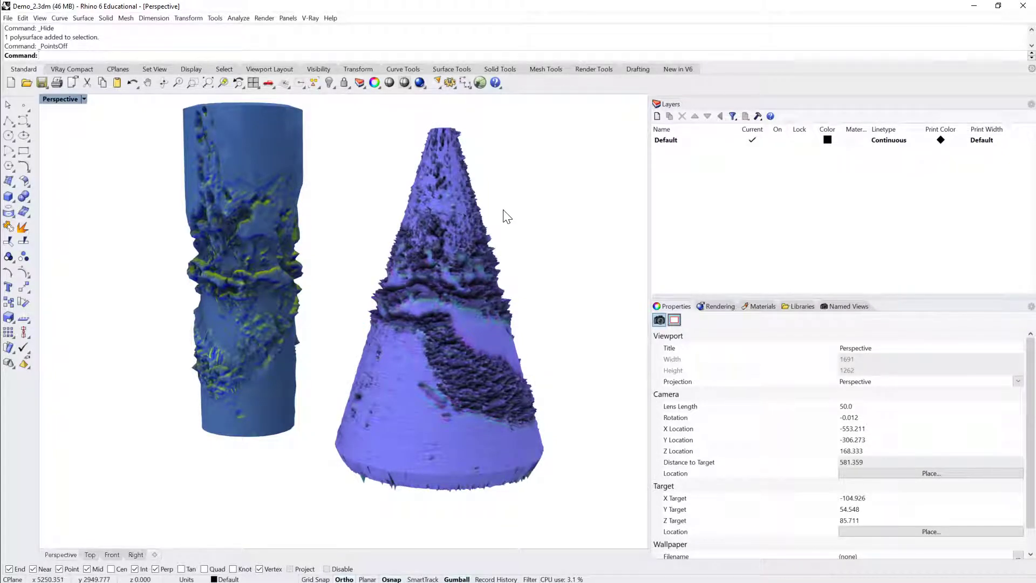
{"action": "left_click", "coordinate": [461, 231]}
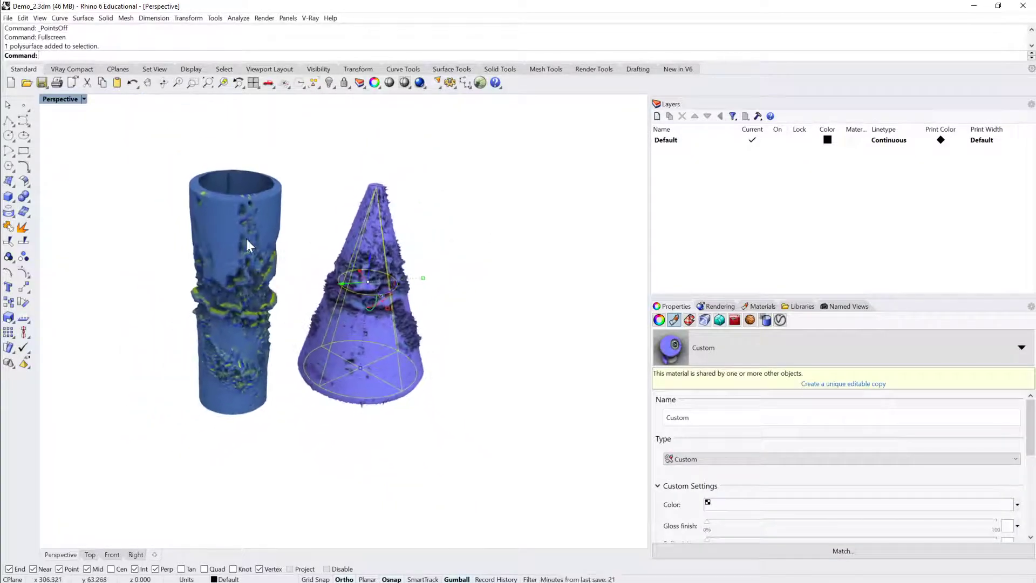
{"action": "left_click", "coordinate": [246, 239]}
{"action": "left_click", "coordinate": [396, 245]}
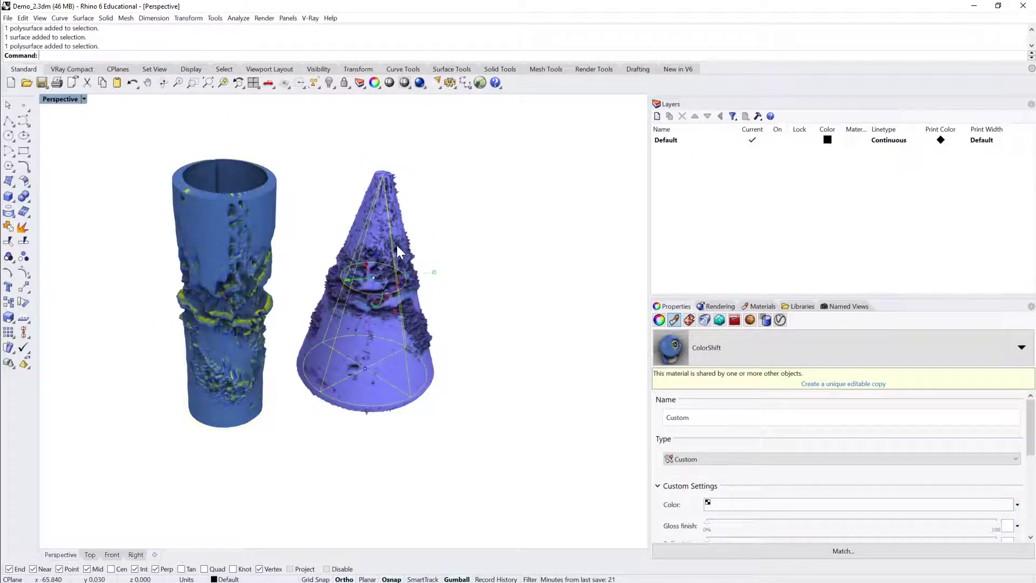
{"action": "scroll", "coordinate": [396, 245], "scroll_direction": "up", "scroll_amount": 5}
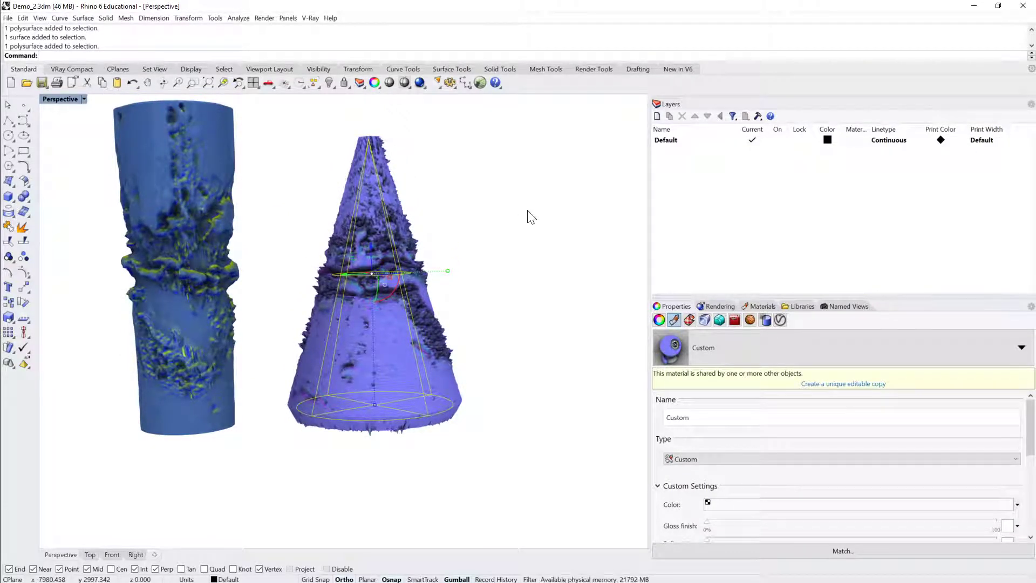
{"action": "right_click_drag", "start_coordinate": [443, 238], "coordinate": [444, 239]}
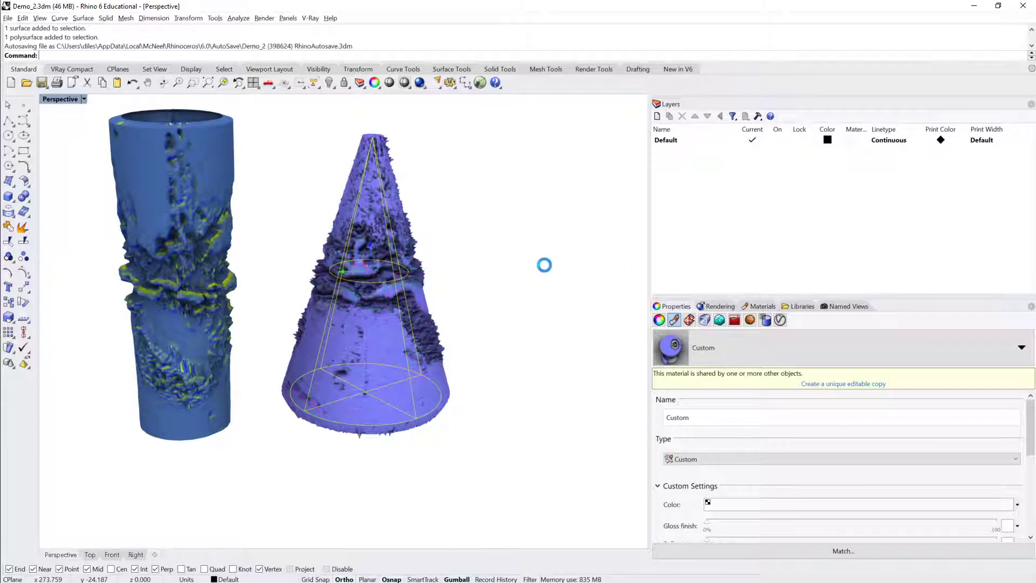
Step: Duplicate the purple displaced cone and move the copy away from the original, leaving a clear gap between them
{"action": "left_click_drag", "start_coordinate": [520, 265], "coordinate": [521, 266]}
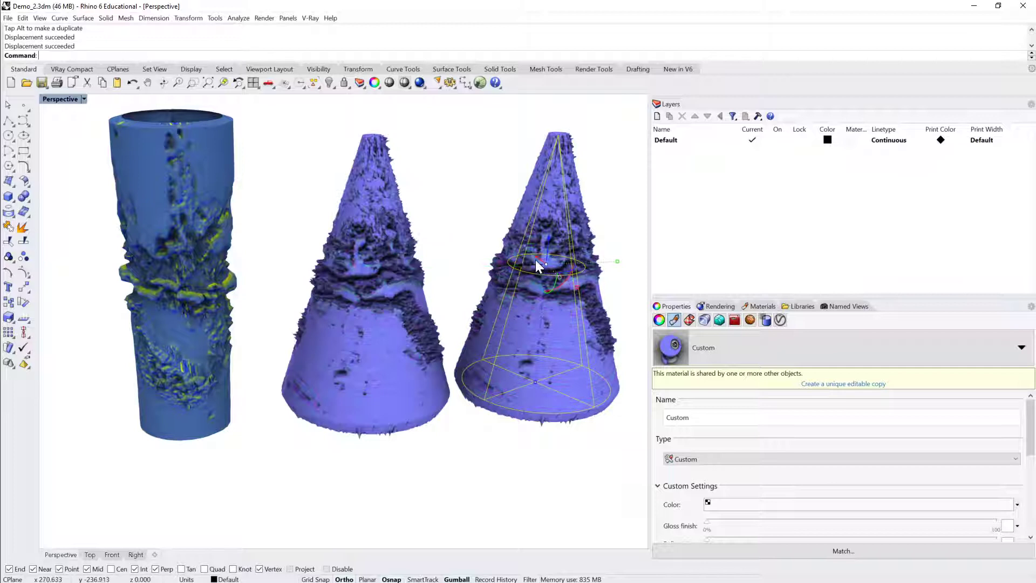
{"action": "right_click_drag", "start_coordinate": [580, 255], "coordinate": [513, 251], "text": "shift"}
{"action": "left_click_drag", "start_coordinate": [454, 267], "coordinate": [516, 268]}
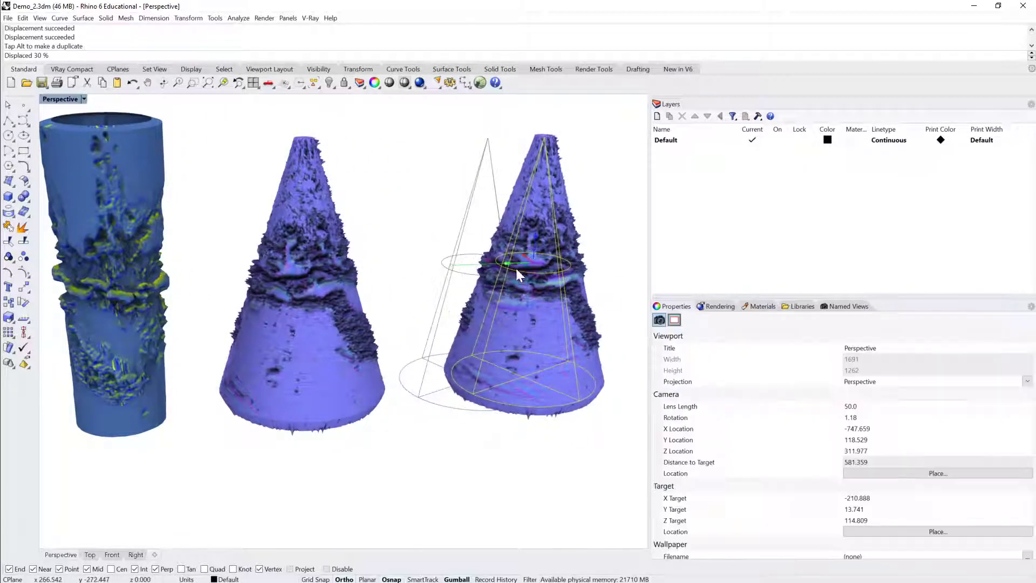
{"action": "left_click_drag", "start_coordinate": [591, 276], "coordinate": [593, 275]}
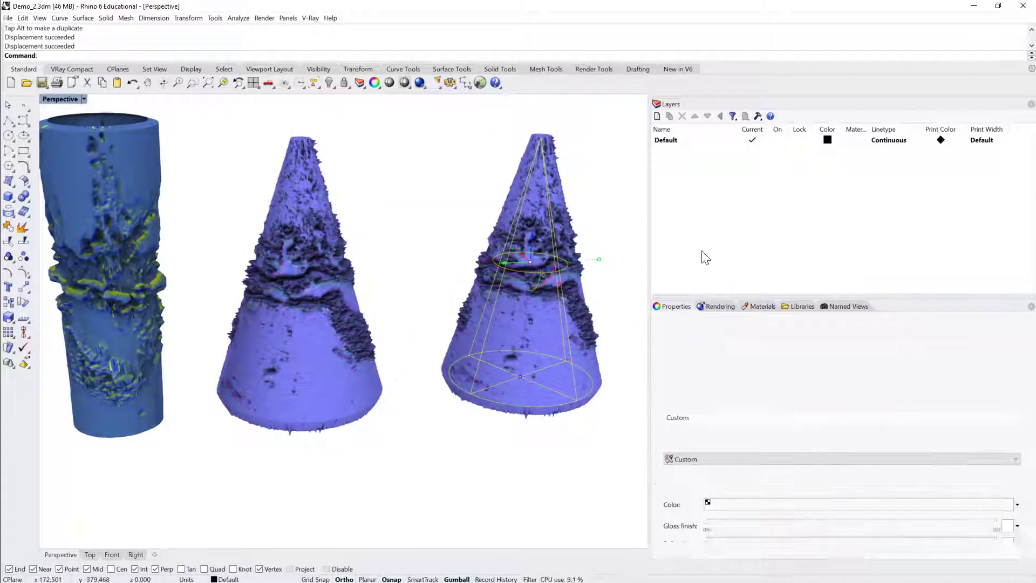
Step: Widen the viewport and turn off the displacement on the copied cone
{"action": "left_click_drag", "start_coordinate": [647, 248], "coordinate": [722, 254]}
{"action": "key", "text": "ctrl+alt+shift+e"}
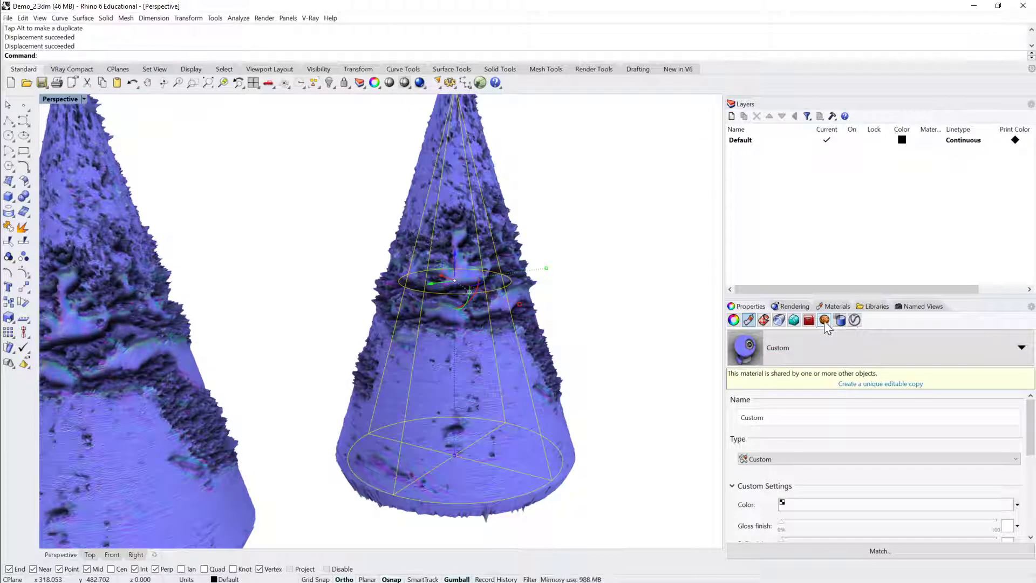
{"action": "left_click", "coordinate": [824, 321]}
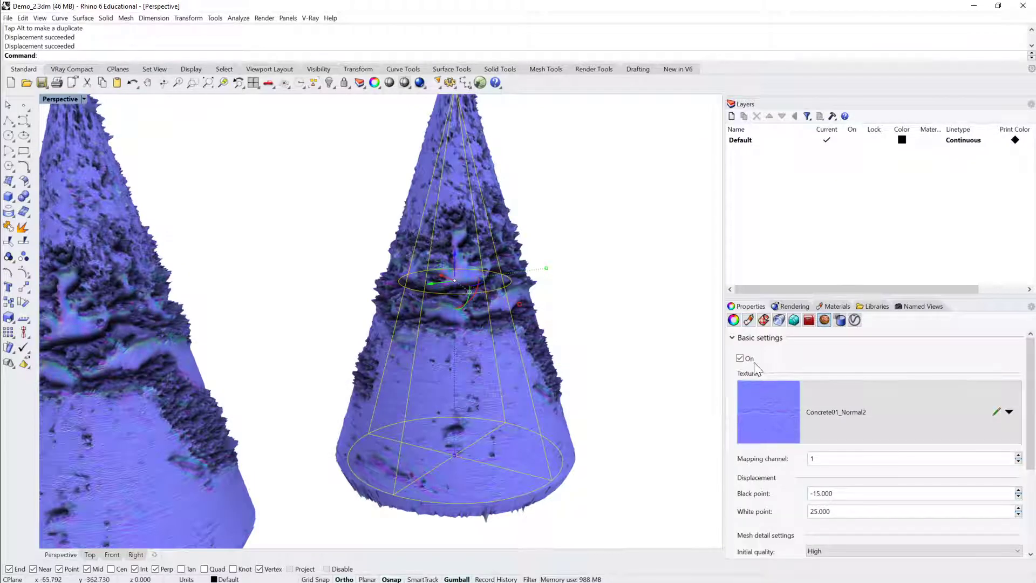
{"action": "scroll", "coordinate": [619, 330], "scroll_direction": "down", "scroll_amount": 1}
{"action": "scroll", "coordinate": [413, 293], "scroll_direction": "down", "scroll_amount": 1}
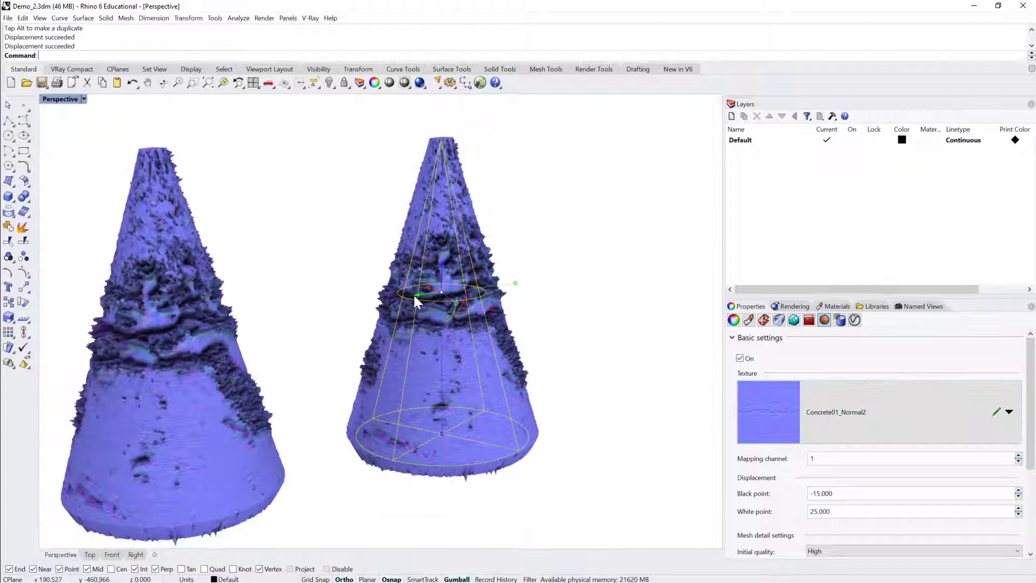
{"action": "left_click", "coordinate": [739, 357]}
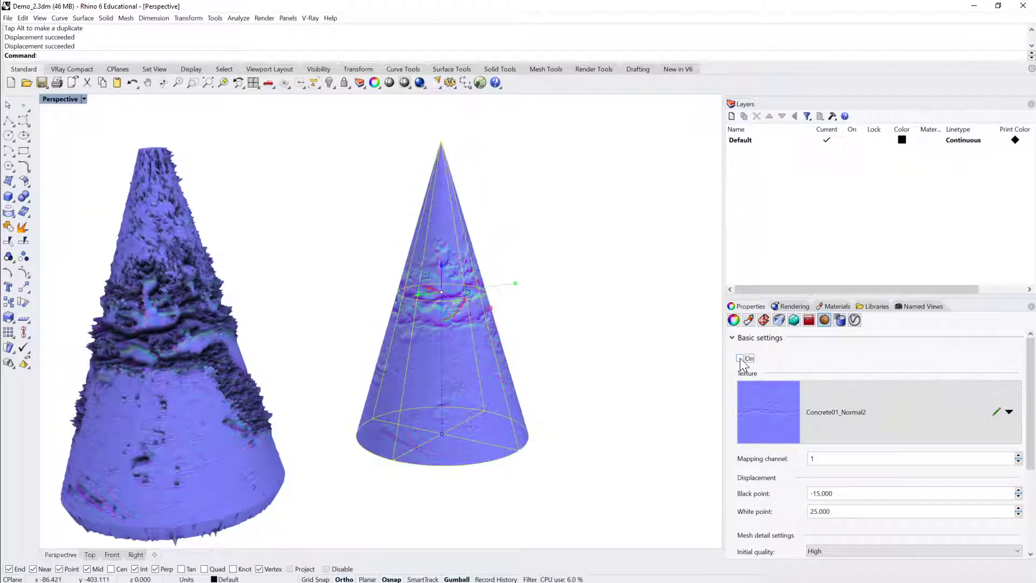
{"action": "right_click_drag", "start_coordinate": [682, 347], "coordinate": [610, 311]}
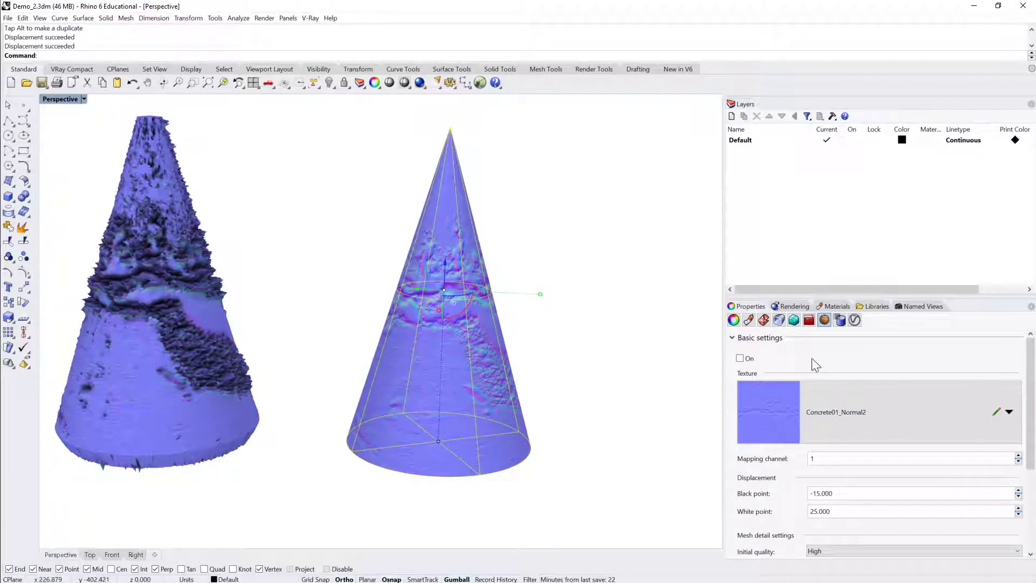
Step: Assign the Default material to the copied cone in place of its Custom material
{"action": "left_click", "coordinate": [519, 296]}
{"action": "left_click", "coordinate": [469, 270]}
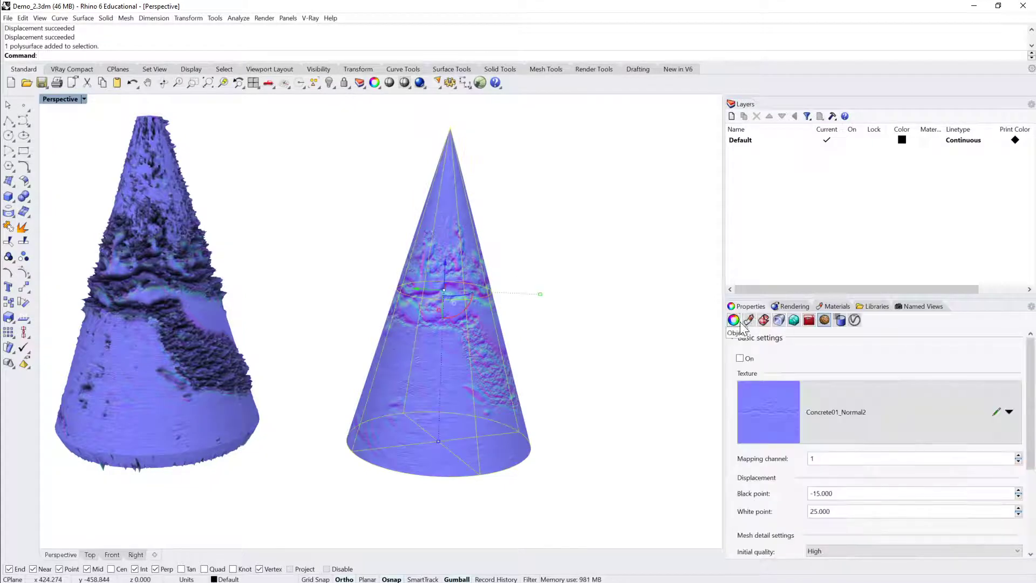
{"action": "left_click", "coordinate": [748, 320]}
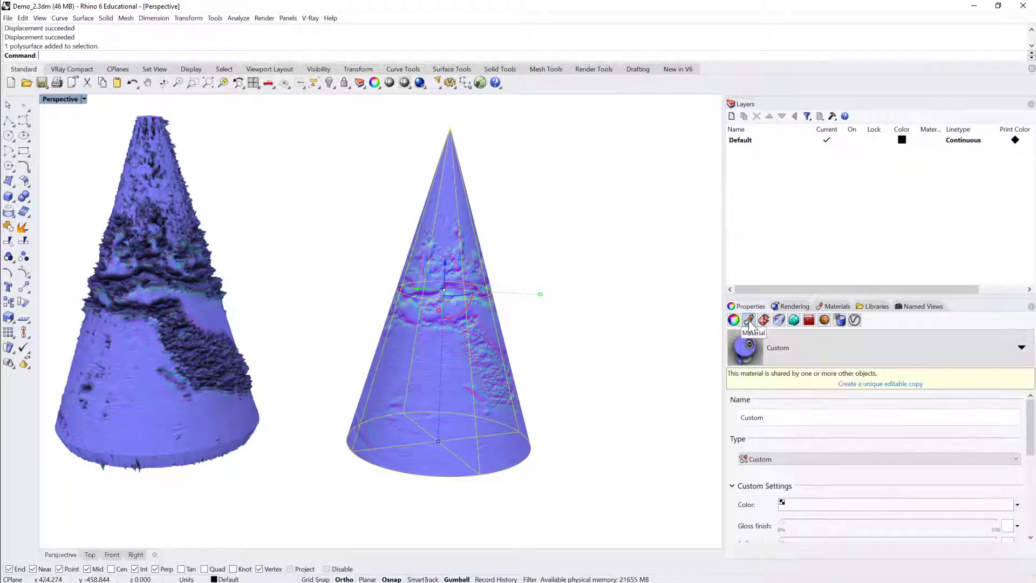
{"action": "left_click", "coordinate": [974, 343]}
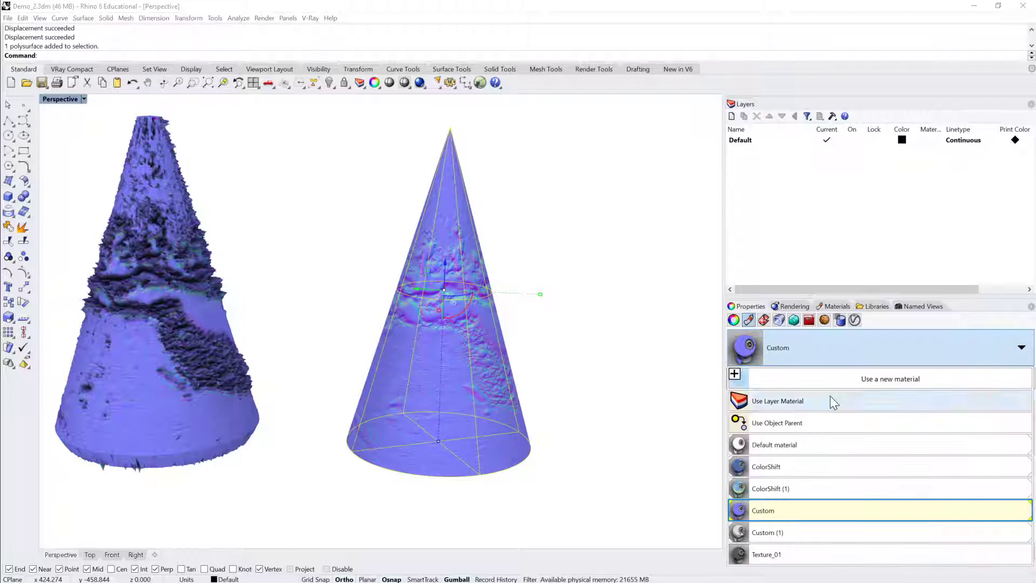
{"action": "left_click", "coordinate": [779, 446]}
{"action": "left_click", "coordinate": [550, 270]}
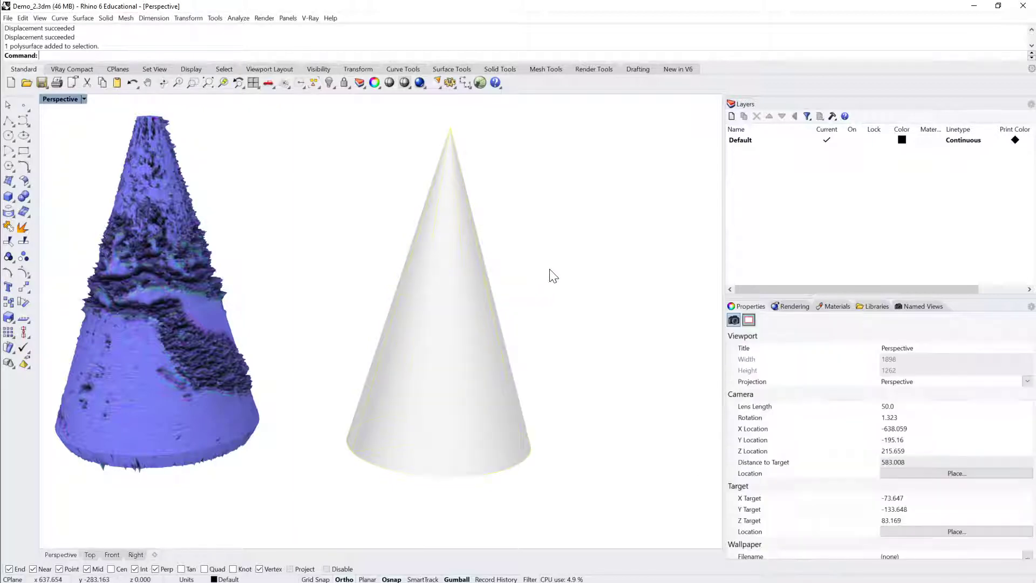
Step: Turn the displacement back on for the copied cone and inspect its surface relief up close
{"action": "left_click", "coordinate": [471, 306]}
{"action": "right_click_drag", "start_coordinate": [471, 305], "coordinate": [511, 286]}
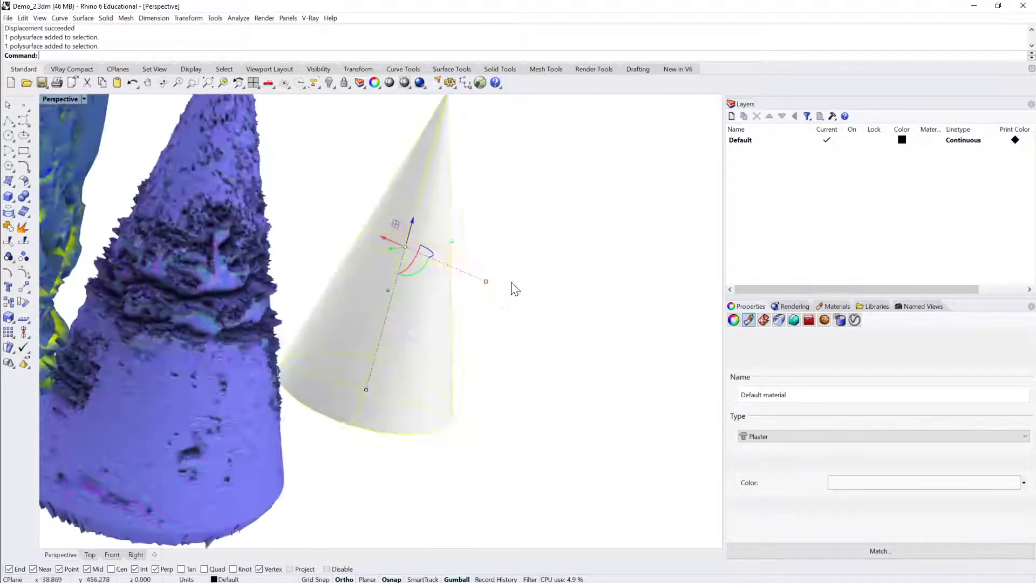
{"action": "left_click", "coordinate": [825, 322]}
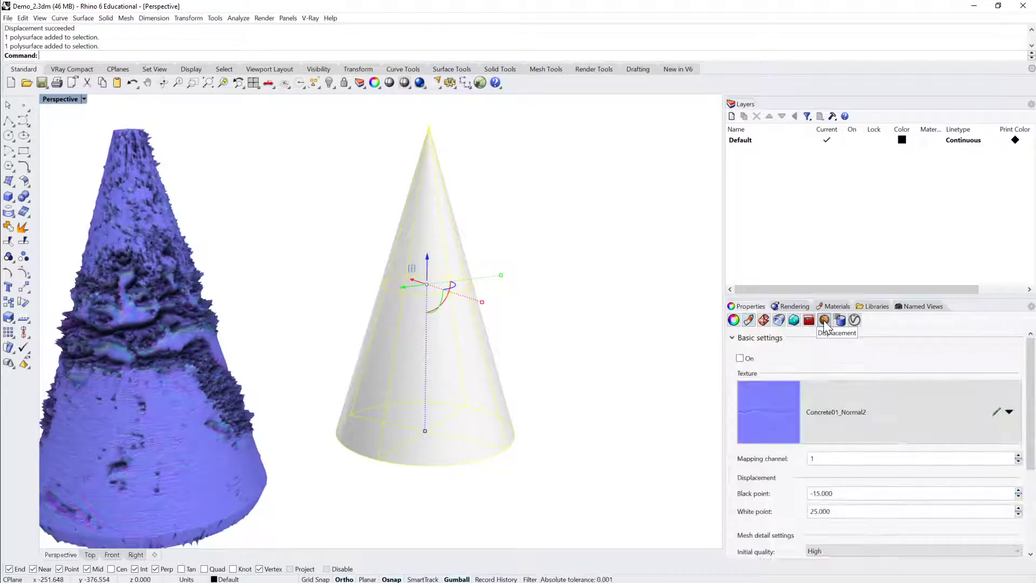
{"action": "left_click", "coordinate": [739, 358]}
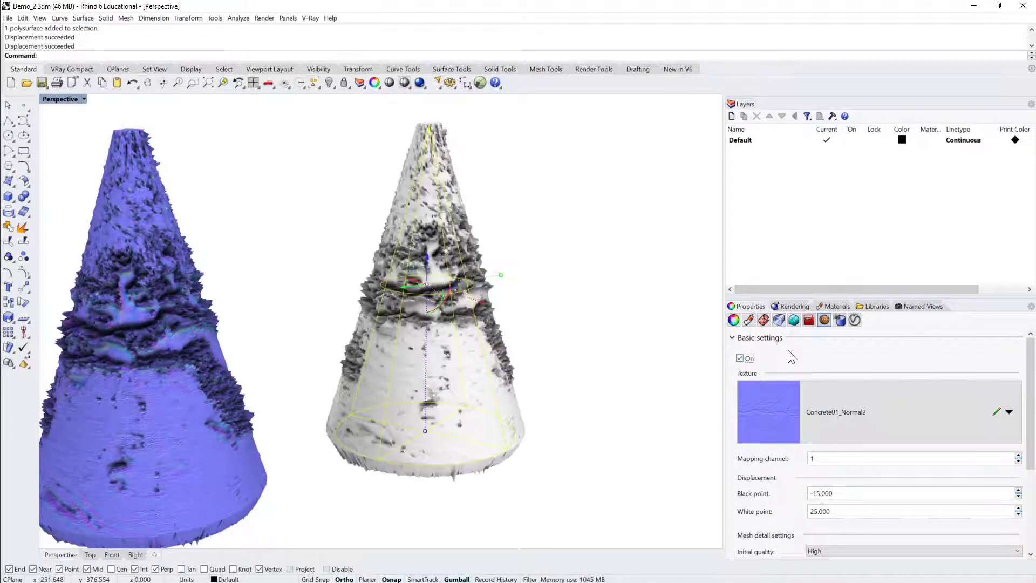
{"action": "key", "text": "Page_Up"}
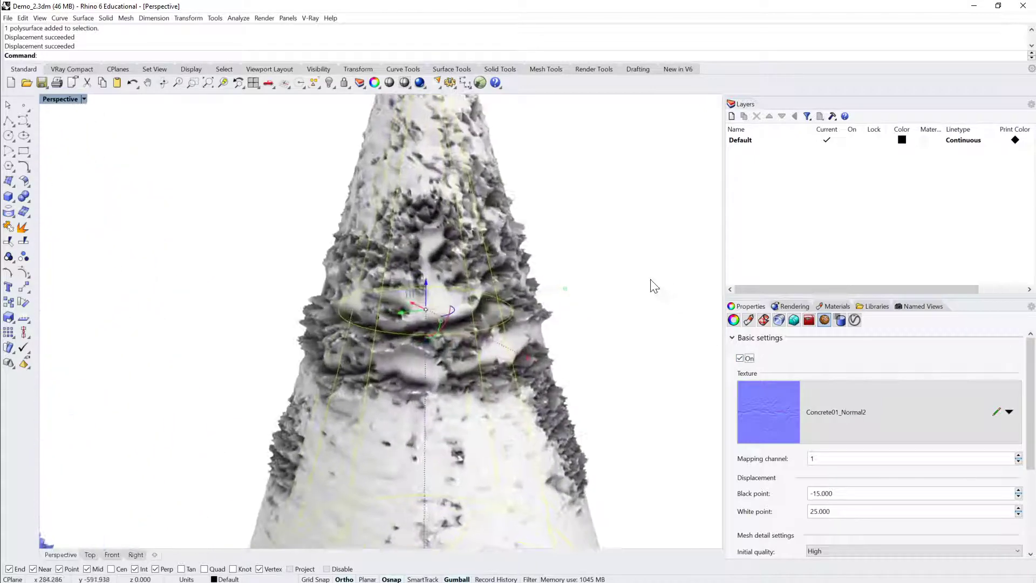
{"action": "scroll", "coordinate": [653, 286], "scroll_direction": "up", "scroll_amount": 2}
{"action": "right_click_drag", "start_coordinate": [508, 442], "coordinate": [646, 312]}
{"action": "scroll", "coordinate": [645, 310], "scroll_direction": "down", "scroll_amount": 5}
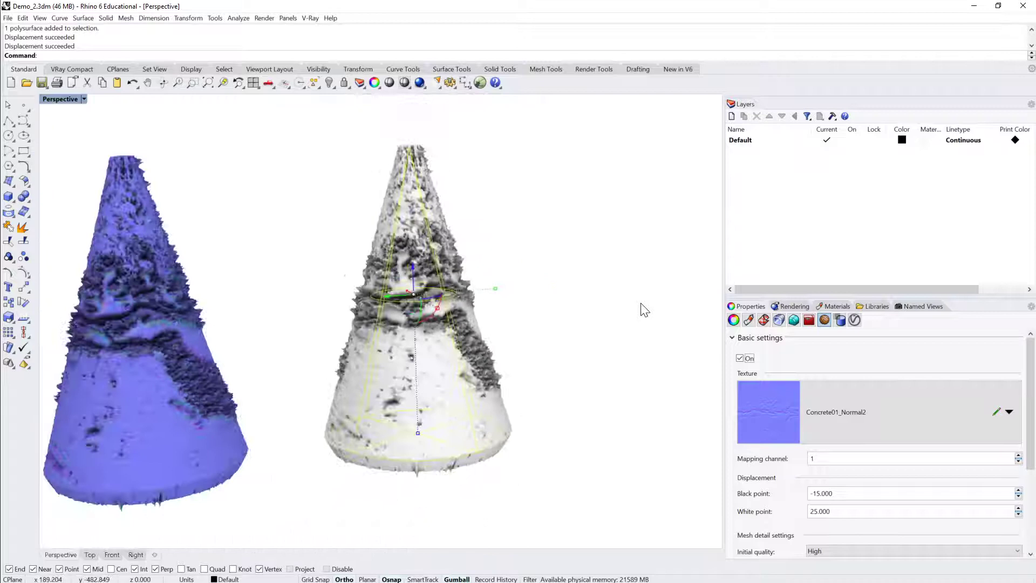
Step: Assign the ColorShift (1) material to the copied cone and view it from several angles
{"action": "right_click_drag", "start_coordinate": [567, 290], "coordinate": [598, 277]}
{"action": "left_click", "coordinate": [458, 287]}
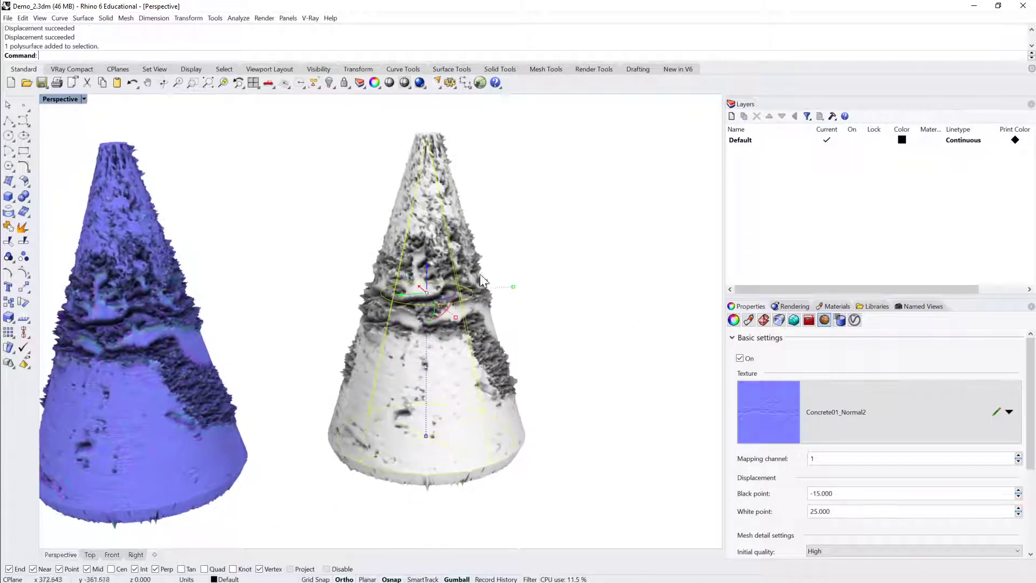
{"action": "left_click", "coordinate": [748, 321]}
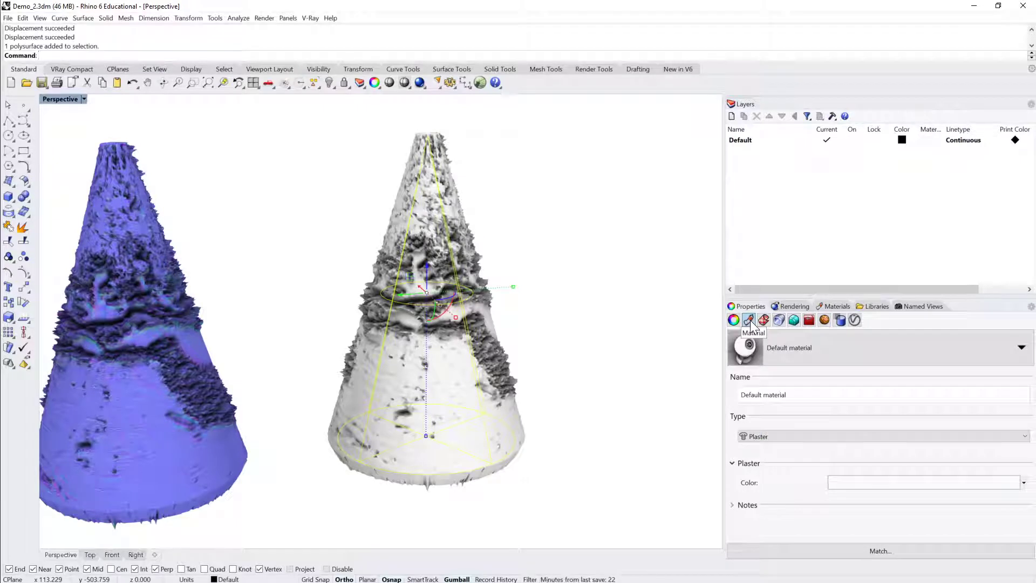
{"action": "left_click", "coordinate": [955, 346]}
{"action": "left_click", "coordinate": [779, 486]}
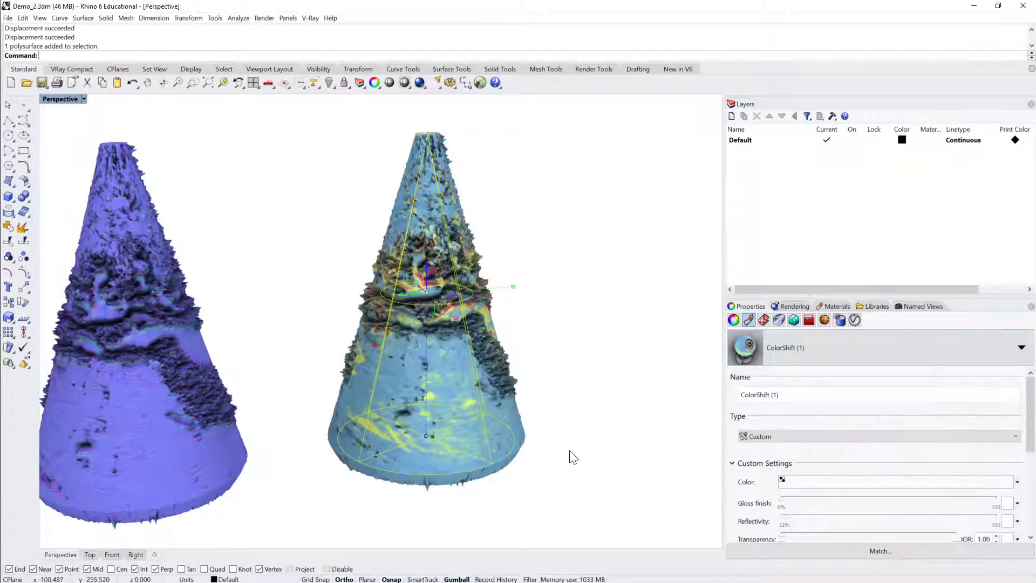
{"action": "left_click", "coordinate": [608, 379]}
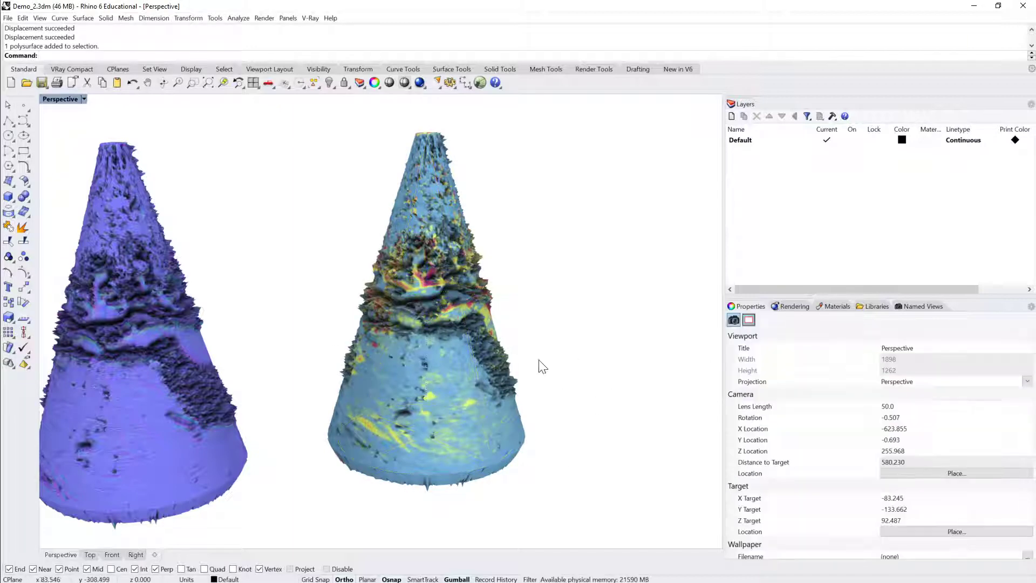
{"action": "right_click_drag", "start_coordinate": [560, 395], "coordinate": [632, 382]}
{"action": "scroll", "coordinate": [635, 388], "scroll_direction": "up", "scroll_amount": 3}
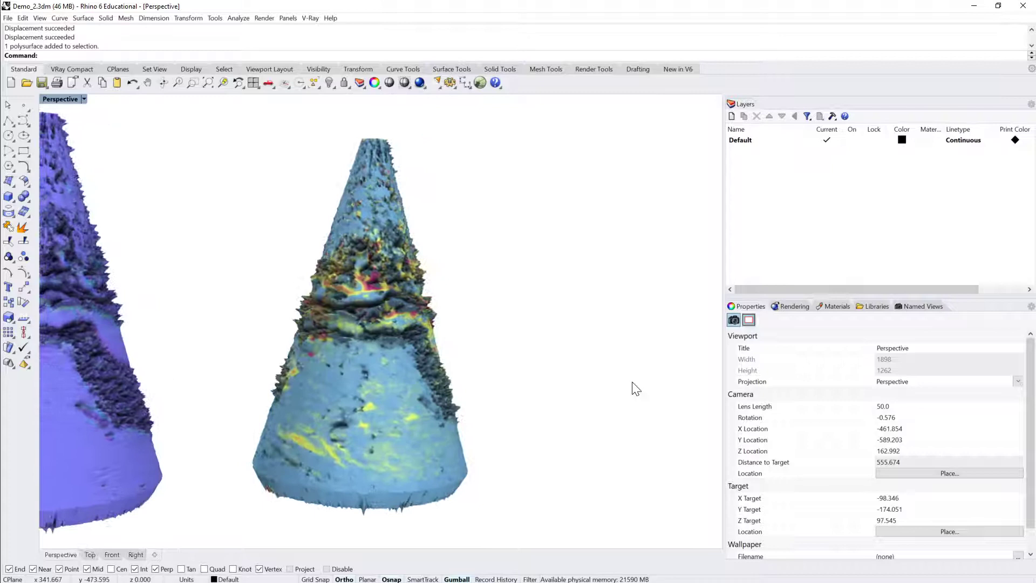
{"action": "right_click_drag", "start_coordinate": [636, 389], "coordinate": [693, 340]}
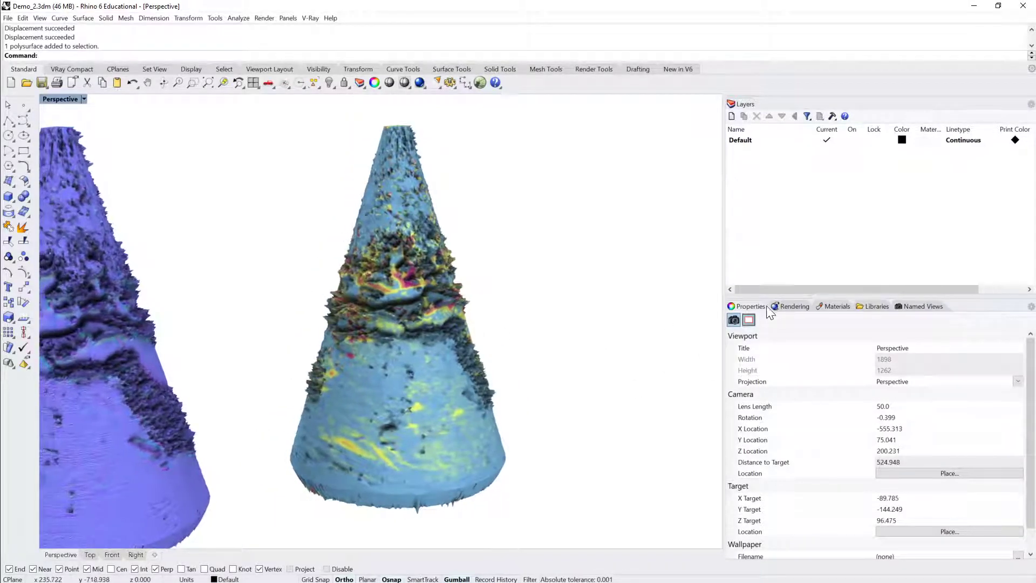
Step: Change the copied cone's material from ColorShift (1) back to Default material
{"action": "left_click", "coordinate": [790, 306]}
{"action": "left_click", "coordinate": [425, 298]}
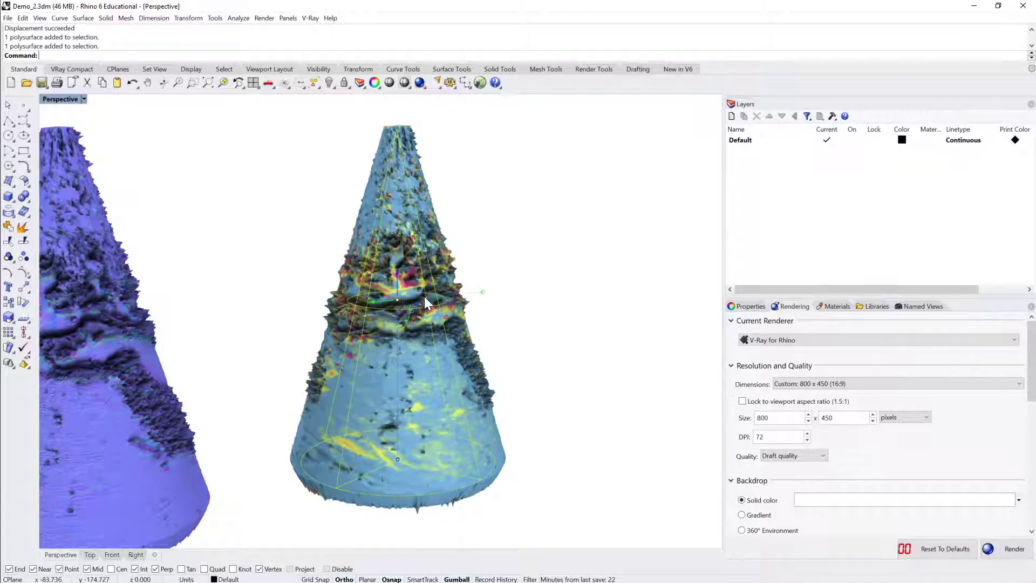
{"action": "left_click", "coordinate": [748, 306]}
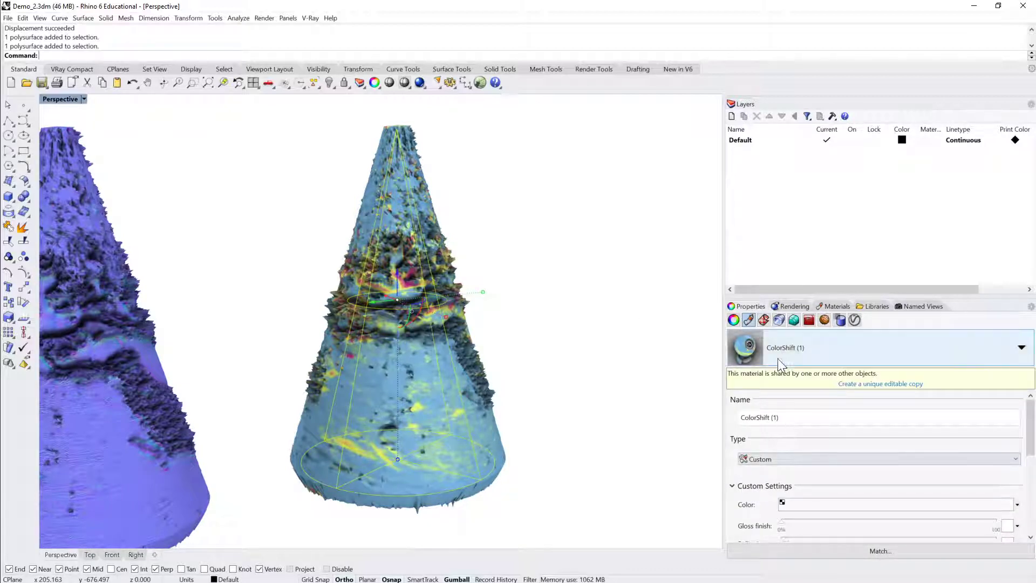
{"action": "left_click", "coordinate": [916, 358]}
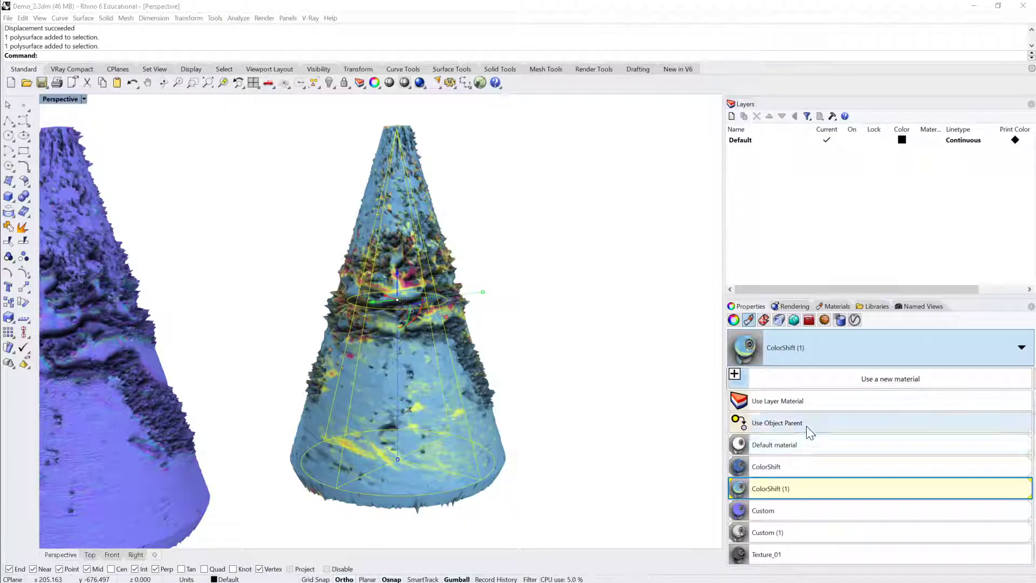
{"action": "left_click", "coordinate": [803, 442]}
{"action": "left_click", "coordinate": [563, 357]}
Step: Examine the white cone's displaced surface detail up close and from different sides
{"action": "left_click", "coordinate": [475, 354]}
{"action": "right_click_drag", "start_coordinate": [474, 353], "coordinate": [531, 322]}
{"action": "scroll", "coordinate": [534, 327], "scroll_direction": "up", "scroll_amount": 3}
{"action": "scroll", "coordinate": [534, 328], "scroll_direction": "up", "scroll_amount": 3}
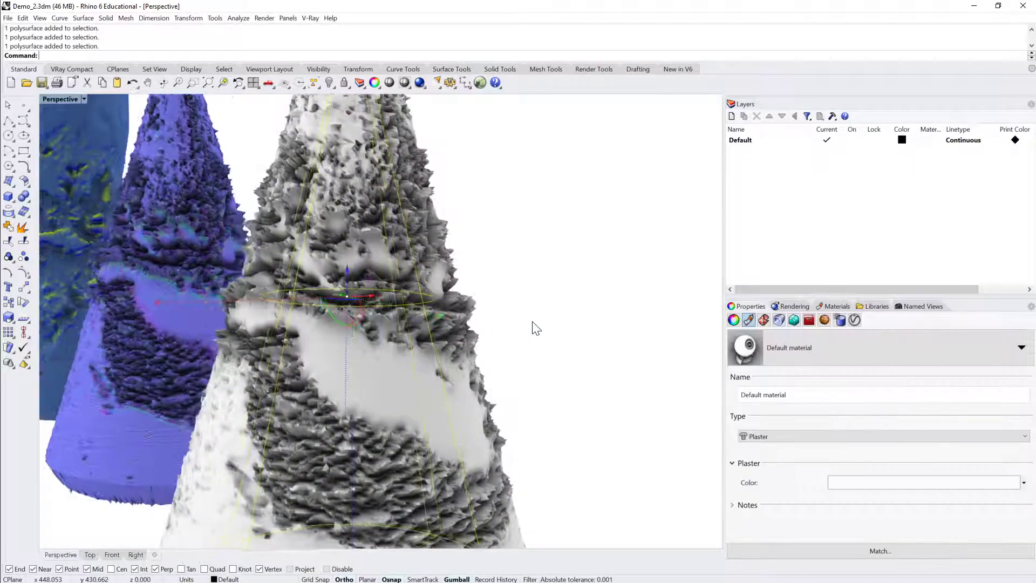
{"action": "scroll", "coordinate": [533, 322], "scroll_direction": "down", "scroll_amount": 4}
{"action": "right_click_drag", "start_coordinate": [516, 329], "coordinate": [499, 313]}
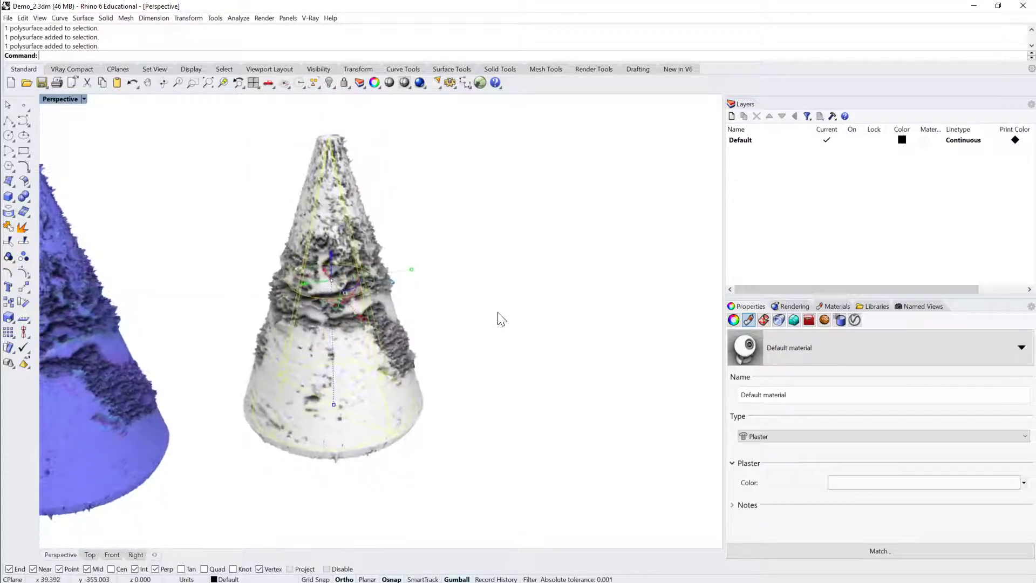
{"action": "left_click", "coordinate": [475, 291]}
{"action": "left_click", "coordinate": [284, 275]}
{"action": "scroll", "coordinate": [340, 275], "scroll_direction": "up", "scroll_amount": 4}
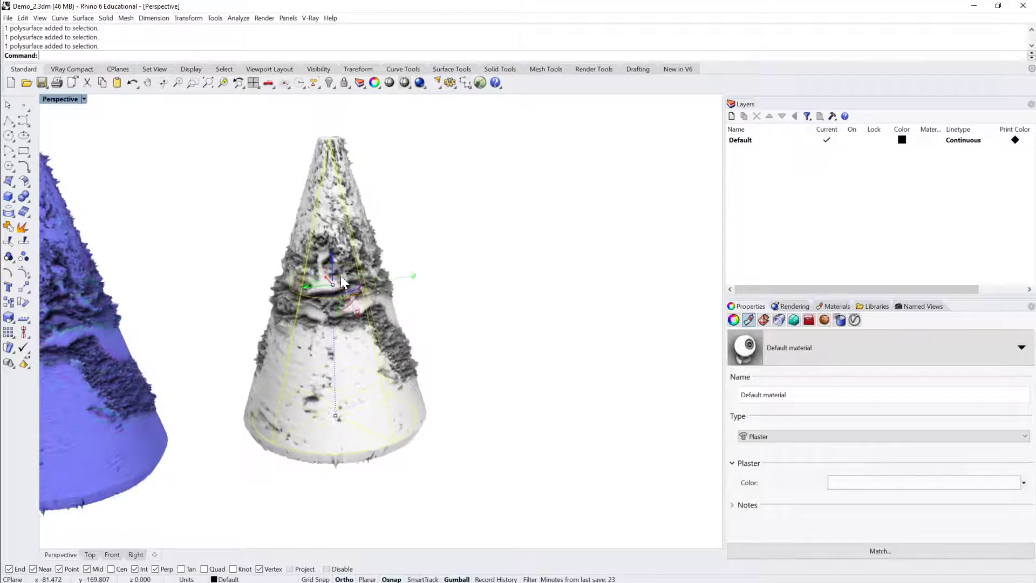
Step: Extract the render mesh from the selected white displaced cone with ExtractRenderMesh
{"action": "scroll", "coordinate": [341, 275], "scroll_direction": "up", "scroll_amount": 5}
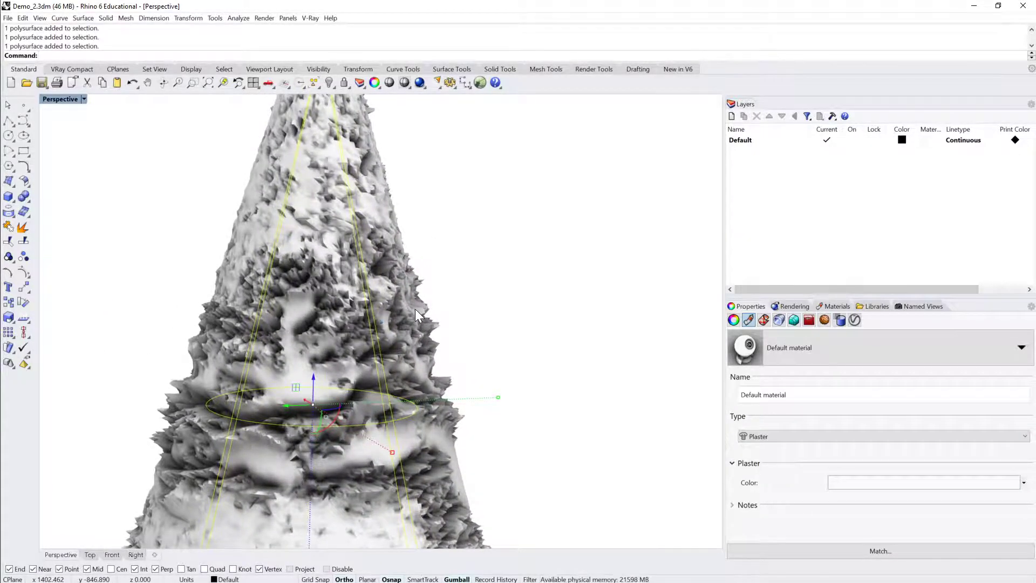
{"action": "scroll", "coordinate": [415, 309], "scroll_direction": "down", "scroll_amount": 10}
{"action": "right_click_drag", "start_coordinate": [418, 315], "coordinate": [360, 267]}
{"action": "scroll", "coordinate": [327, 300], "scroll_direction": "up", "scroll_amount": 2}
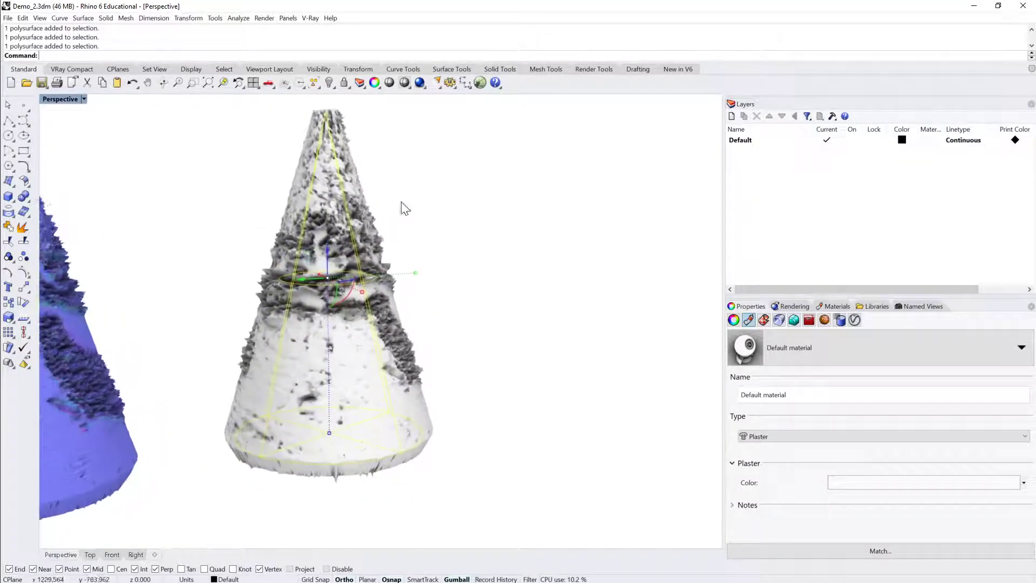
{"action": "left_click", "coordinate": [399, 208]}
{"action": "left_click", "coordinate": [352, 215]}
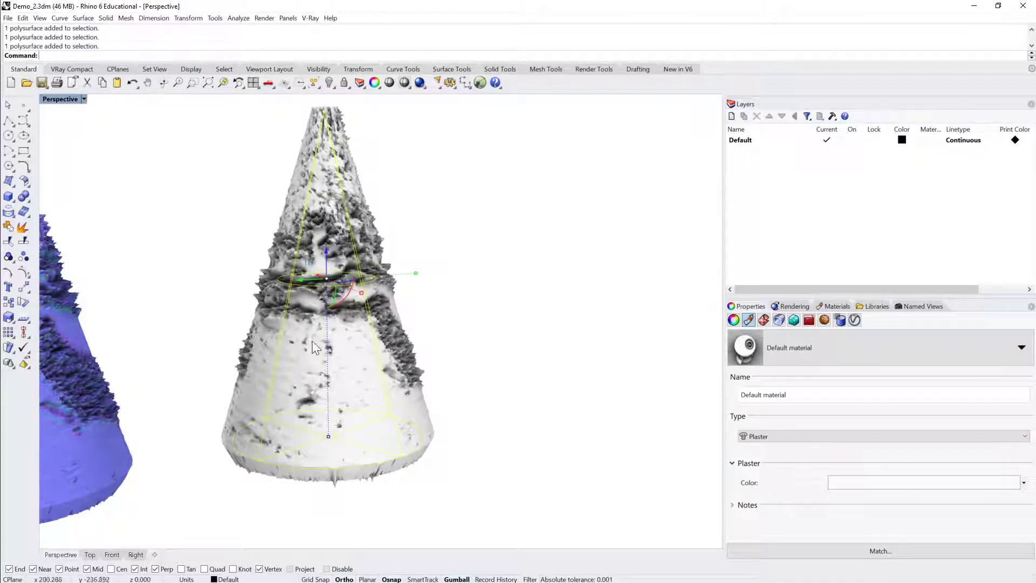
{"action": "scroll", "coordinate": [422, 281], "scroll_direction": "down", "scroll_amount": 3}
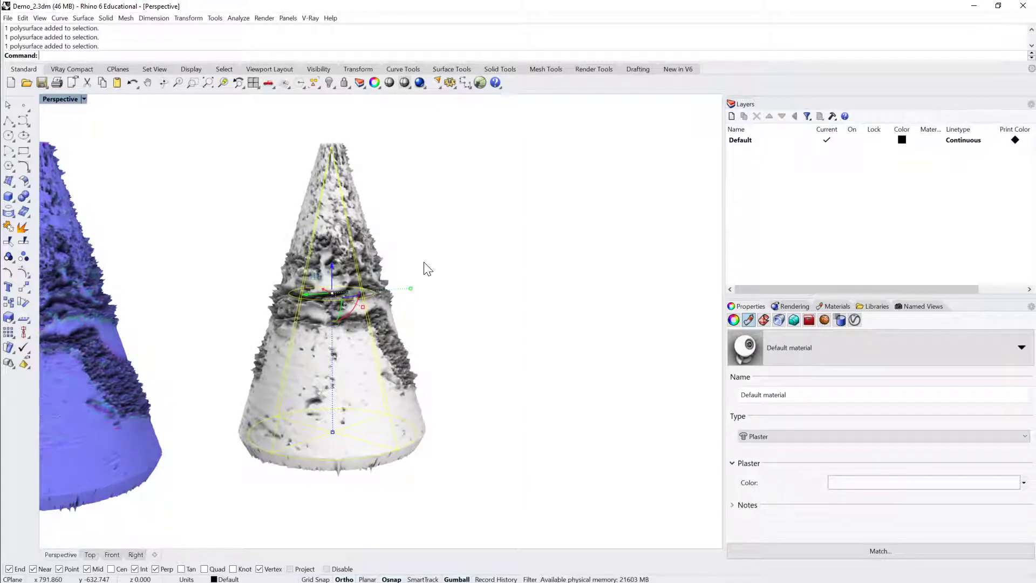
{"action": "type", "text": "ractRenderMesh"}
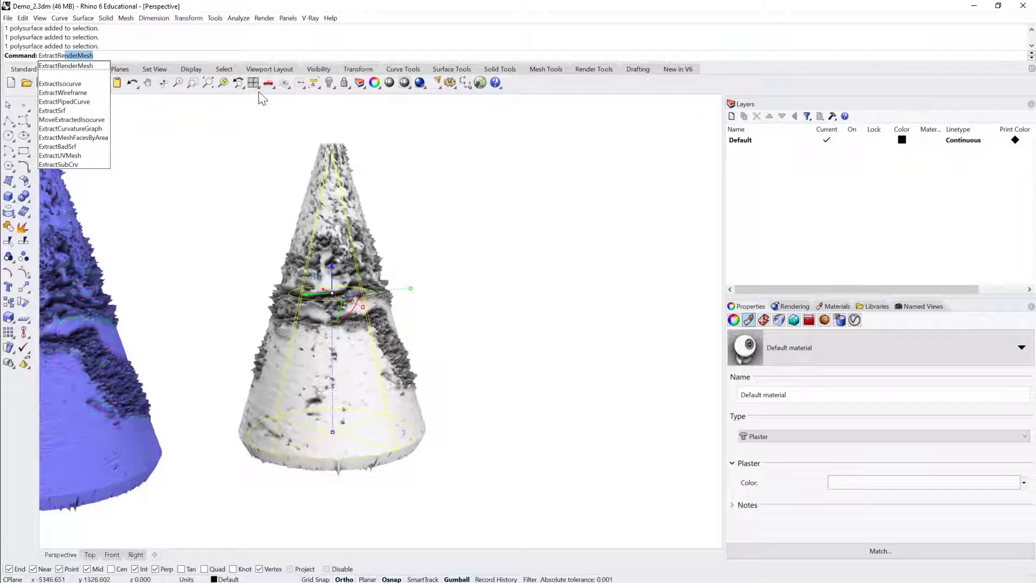
{"action": "left_click", "coordinate": [66, 67]}
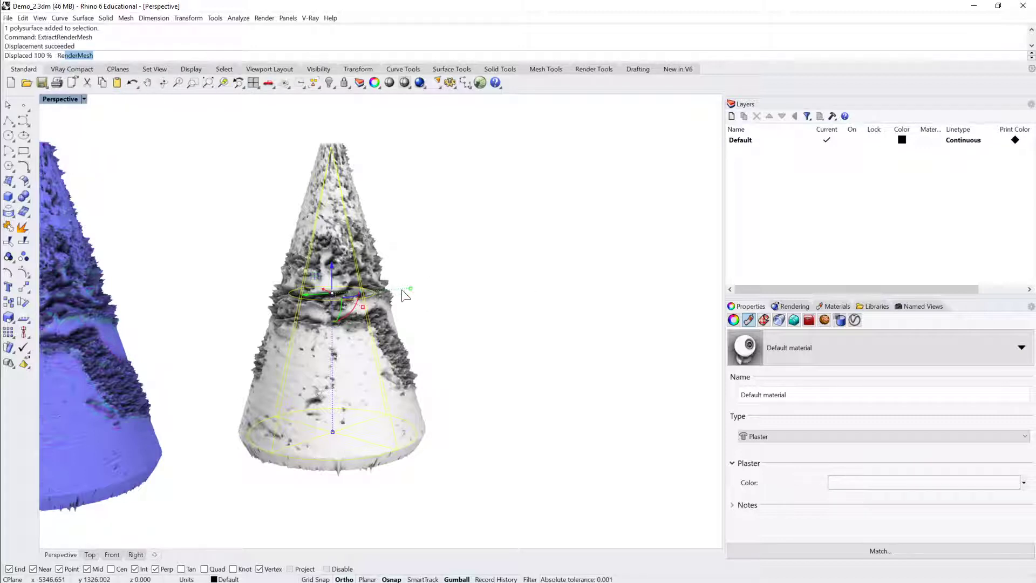
Step: Move the extracted mesh out of the white cone so it stands beside it on open ground
{"action": "right_click_drag", "start_coordinate": [411, 291], "coordinate": [306, 310]}
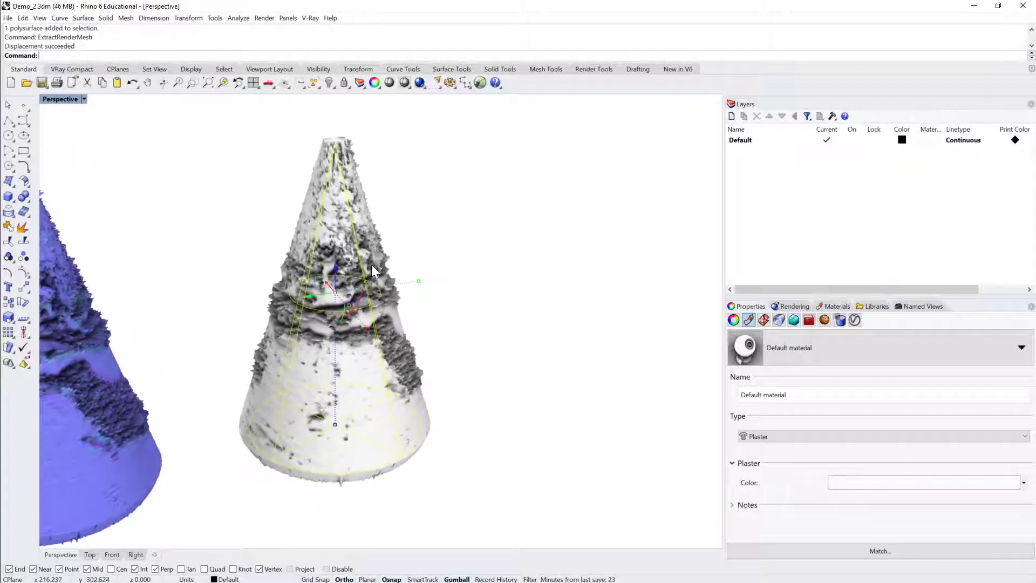
{"action": "left_click", "coordinate": [379, 241]}
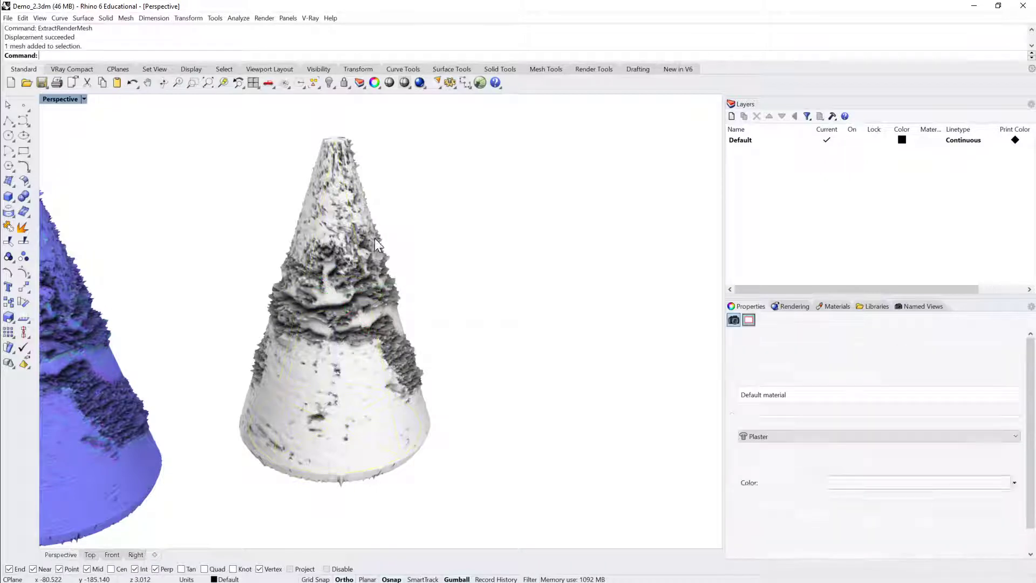
{"action": "left_click_drag", "start_coordinate": [309, 302], "coordinate": [523, 260]}
{"action": "key", "text": "Escape"}
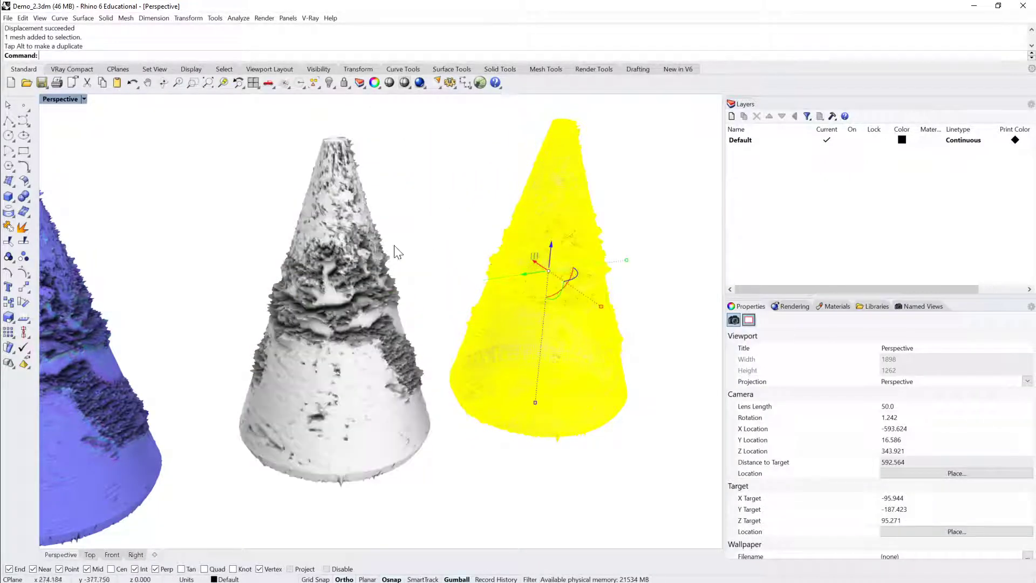
Step: Compare the original displaced polysurface with the extracted mesh by selecting each and examining the mesh's wireframe density up close
{"action": "left_click", "coordinate": [357, 254]}
{"action": "mouse_move", "coordinate": [399, 220]}
{"action": "right_mouse_down"}
{"action": "mouse_move", "coordinate": [360, 210]}
{"action": "mouse_move", "coordinate": [397, 227]}
{"action": "right_mouse_up"}
{"action": "scroll", "coordinate": [400, 232], "scroll_direction": "up", "scroll_amount": 8}
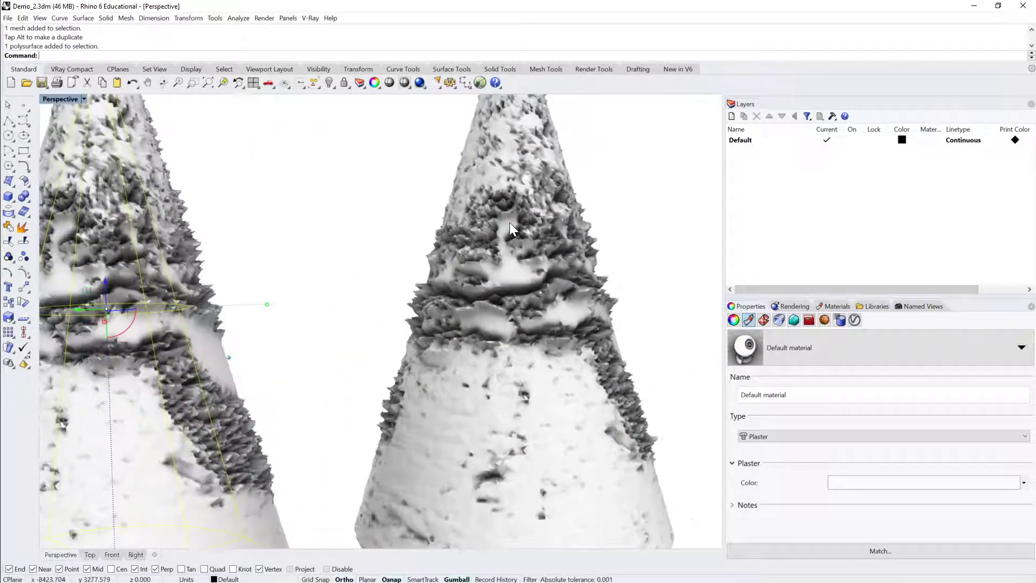
{"action": "left_click", "coordinate": [510, 222]}
{"action": "scroll", "coordinate": [601, 224], "scroll_direction": "up", "scroll_amount": 8}
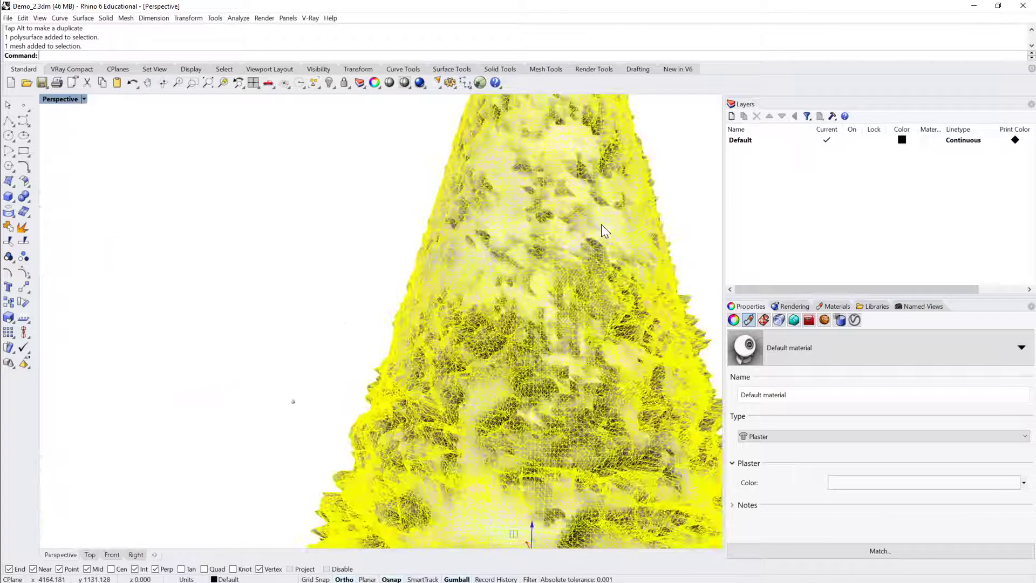
{"action": "left_click", "coordinate": [646, 193]}
{"action": "right_click_drag", "start_coordinate": [646, 193], "coordinate": [637, 197]}
{"action": "scroll", "coordinate": [438, 229], "scroll_direction": "down", "scroll_amount": 2}
{"action": "left_click", "coordinate": [439, 229]}
{"action": "right_click_drag", "start_coordinate": [439, 229], "coordinate": [477, 196]}
{"action": "scroll", "coordinate": [439, 229], "scroll_direction": "down", "scroll_amount": 2}
{"action": "left_click", "coordinate": [509, 201]}
{"action": "left_click", "coordinate": [455, 216]}
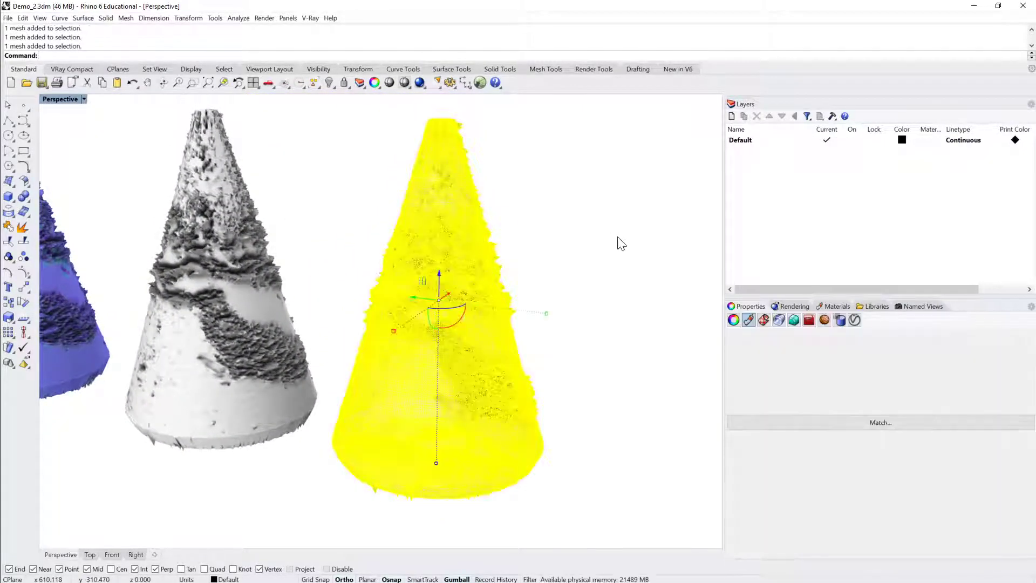
Step: Place a duplicate of the extracted cone mesh beside it, in line with the existing cones
{"action": "right_click_drag", "start_coordinate": [583, 262], "coordinate": [470, 269]}
{"action": "left_click", "coordinate": [535, 246]}
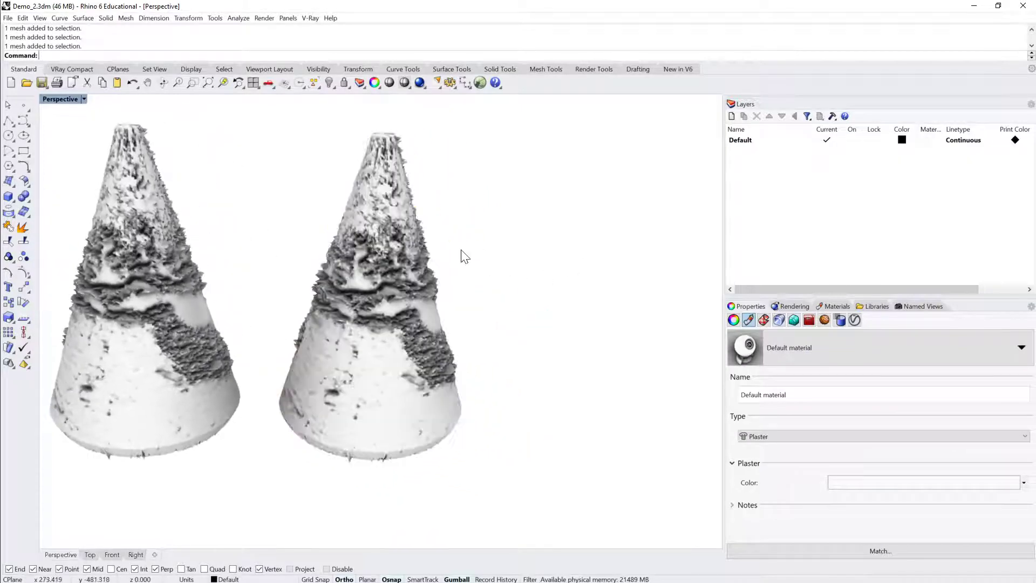
{"action": "left_click", "coordinate": [382, 272]}
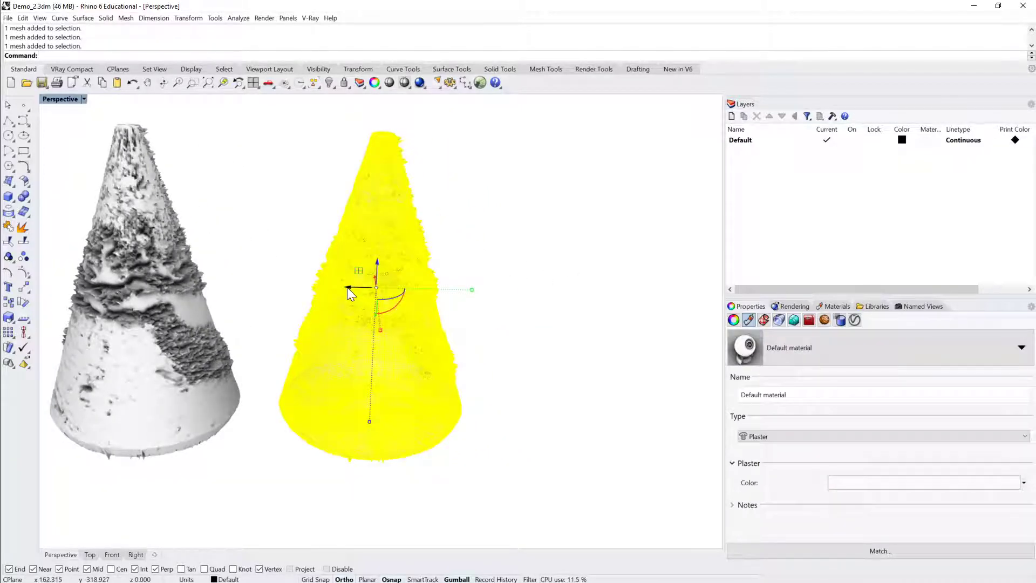
{"action": "left_click_drag", "start_coordinate": [347, 287], "coordinate": [578, 297]}
{"action": "right_click_drag", "start_coordinate": [649, 238], "coordinate": [487, 248]}
{"action": "left_click", "coordinate": [661, 237]}
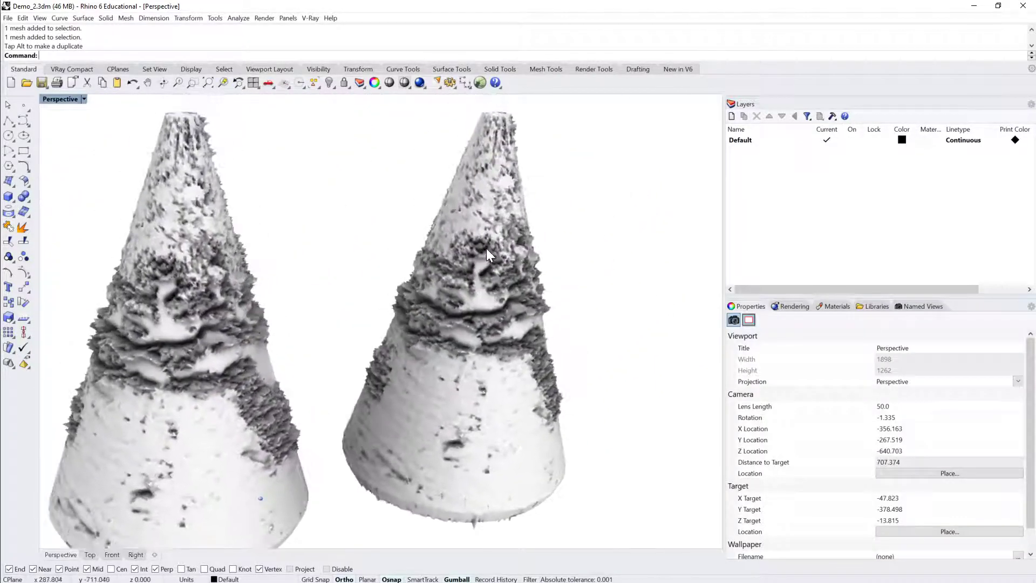
Step: Reduce the duplicated cone mesh's polygon count by 50 percent with ReduceMesh
{"action": "left_click", "coordinate": [495, 248]}
{"action": "scroll", "coordinate": [539, 245], "scroll_direction": "up", "scroll_amount": 5}
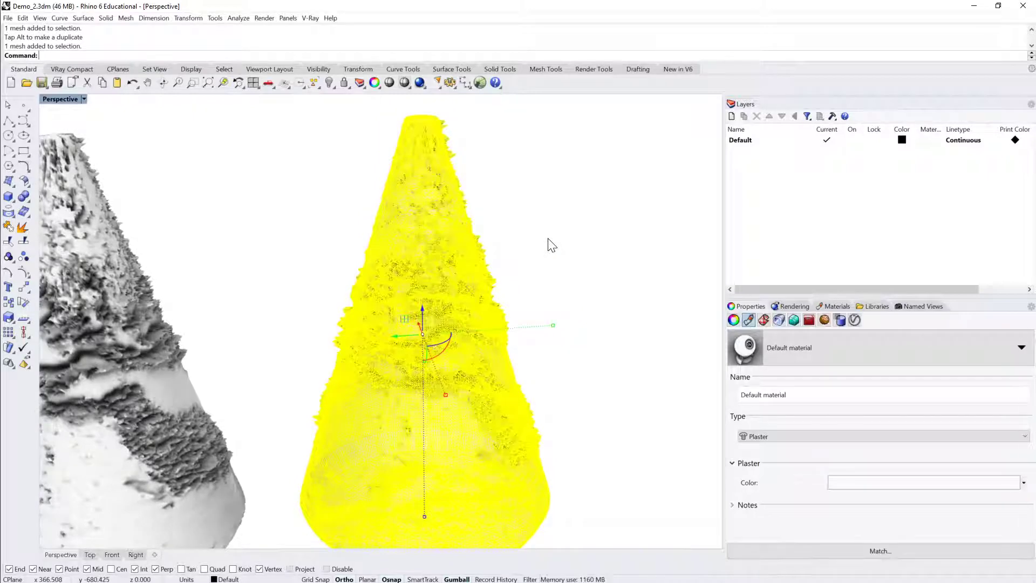
{"action": "scroll", "coordinate": [551, 244], "scroll_direction": "down", "scroll_amount": 3}
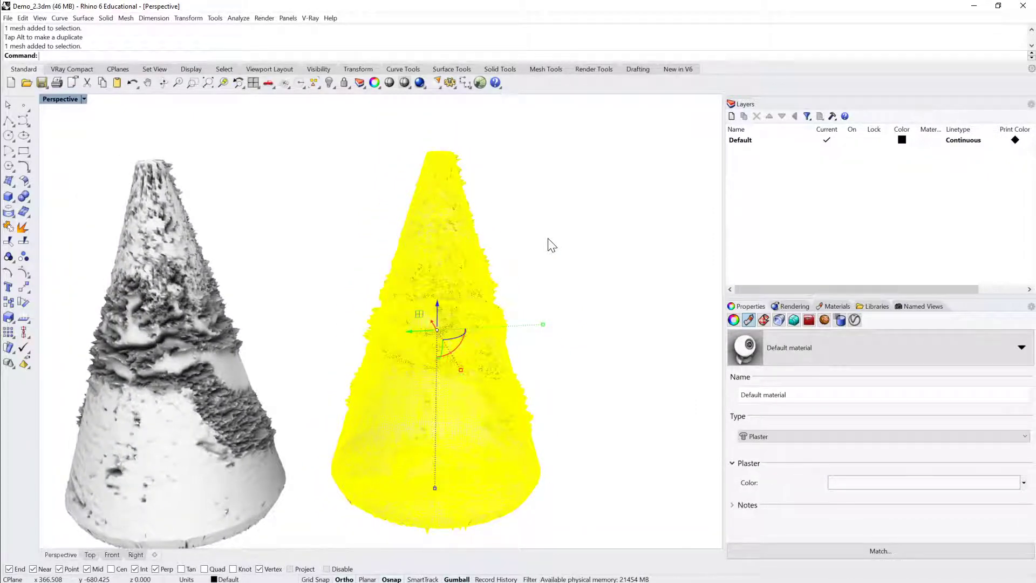
{"action": "type", "text": "Re"}
{"action": "type", "text": "duceMesh"}
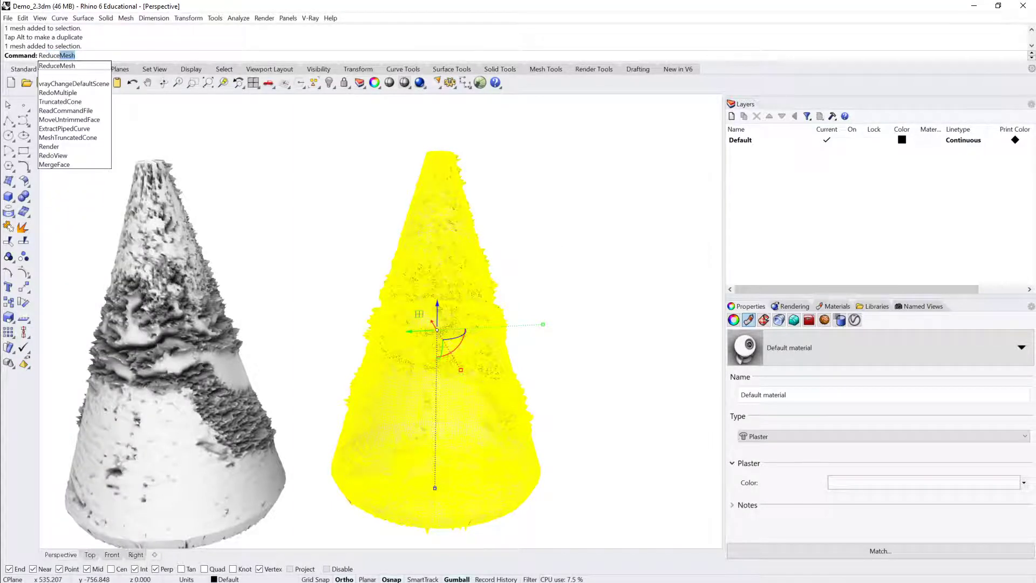
{"action": "key", "text": "Return"}
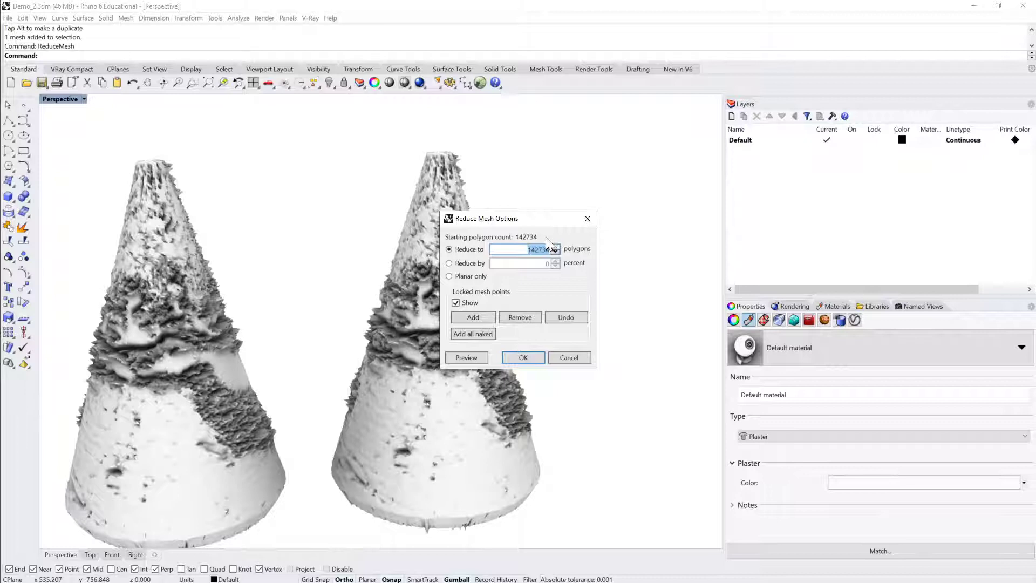
{"action": "left_click_drag", "start_coordinate": [520, 224], "coordinate": [557, 161]}
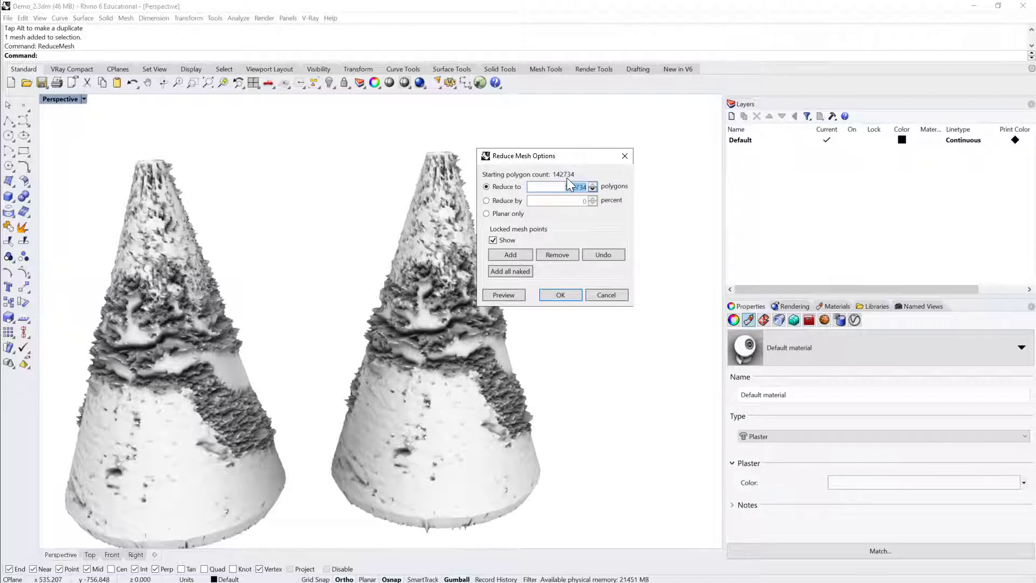
{"action": "left_click", "coordinate": [567, 187]}
{"action": "left_click_drag", "start_coordinate": [577, 155], "coordinate": [612, 135]}
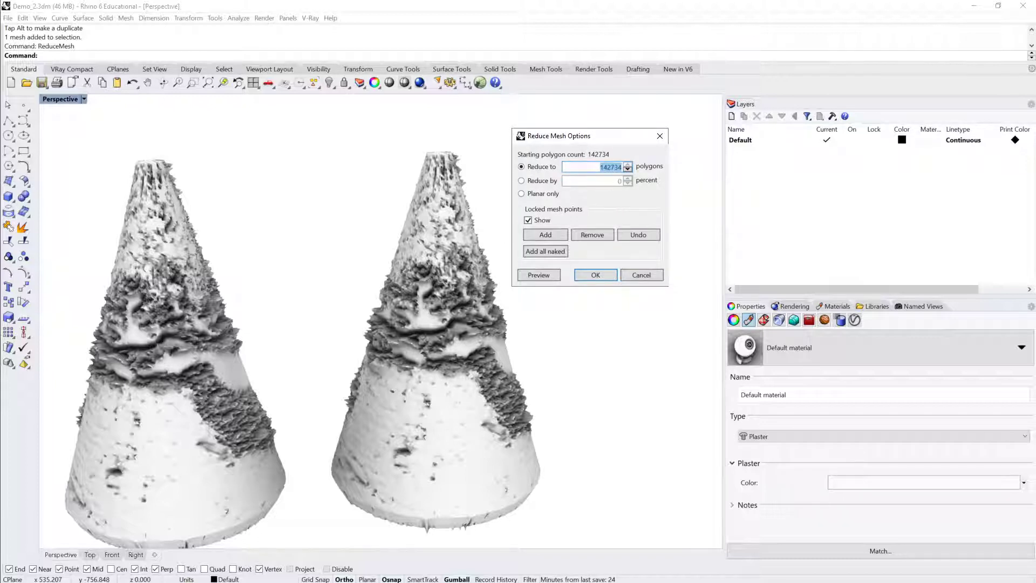
{"action": "left_click", "coordinate": [522, 181]}
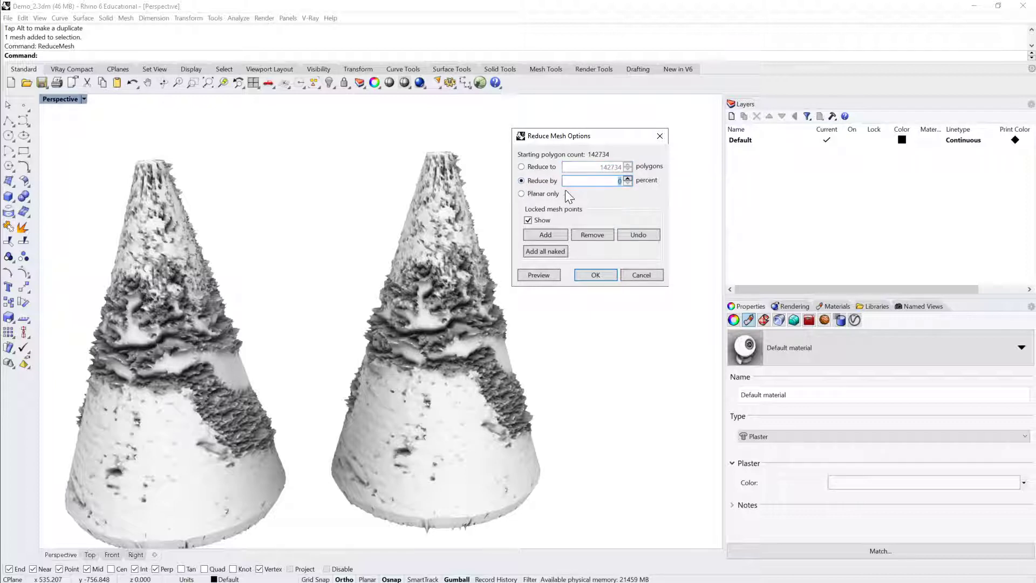
{"action": "type", "text": "50"}
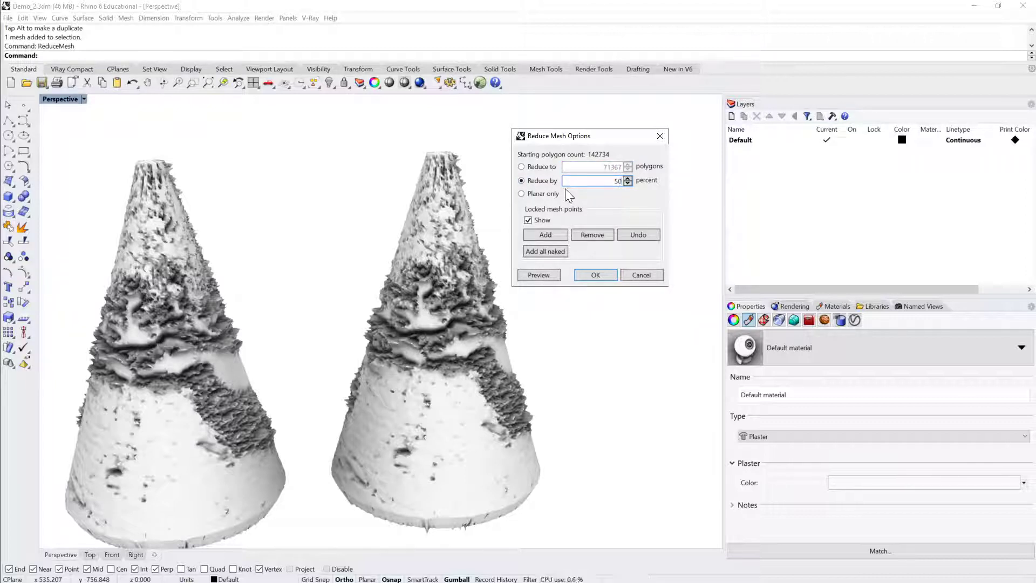
{"action": "left_click", "coordinate": [595, 275]}
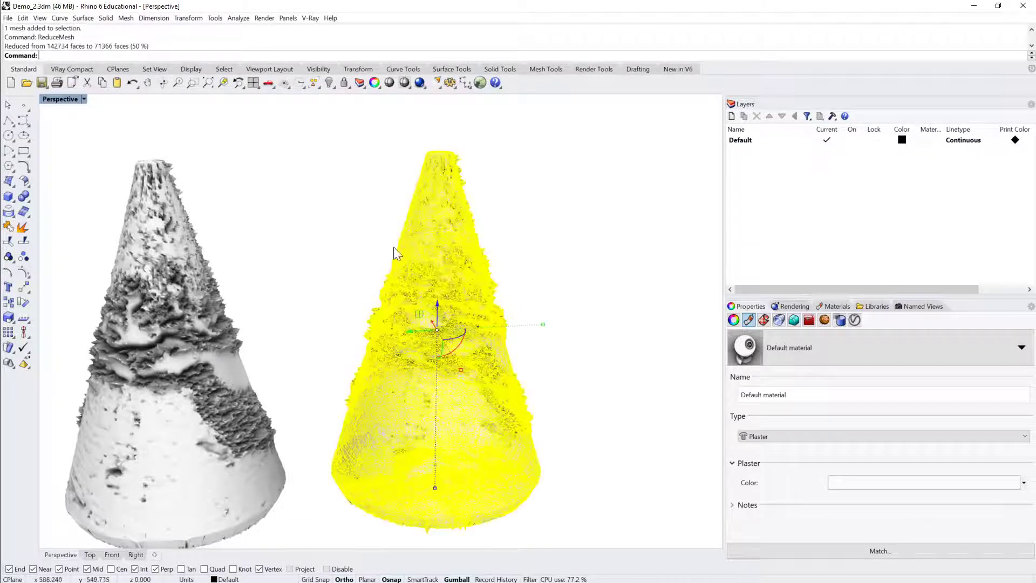
Step: Shift the reduced mesh slightly farther from the full-density mesh and compare their surface detail up close
{"action": "mouse_move", "coordinate": [401, 343]}
{"action": "left_mouse_down"}
{"action": "mouse_move", "coordinate": [415, 333]}
{"action": "mouse_move", "coordinate": [529, 327]}
{"action": "mouse_move", "coordinate": [591, 300]}
{"action": "mouse_move", "coordinate": [648, 300]}
{"action": "mouse_move", "coordinate": [441, 323]}
{"action": "left_mouse_up"}
{"action": "left_click", "coordinate": [604, 275]}
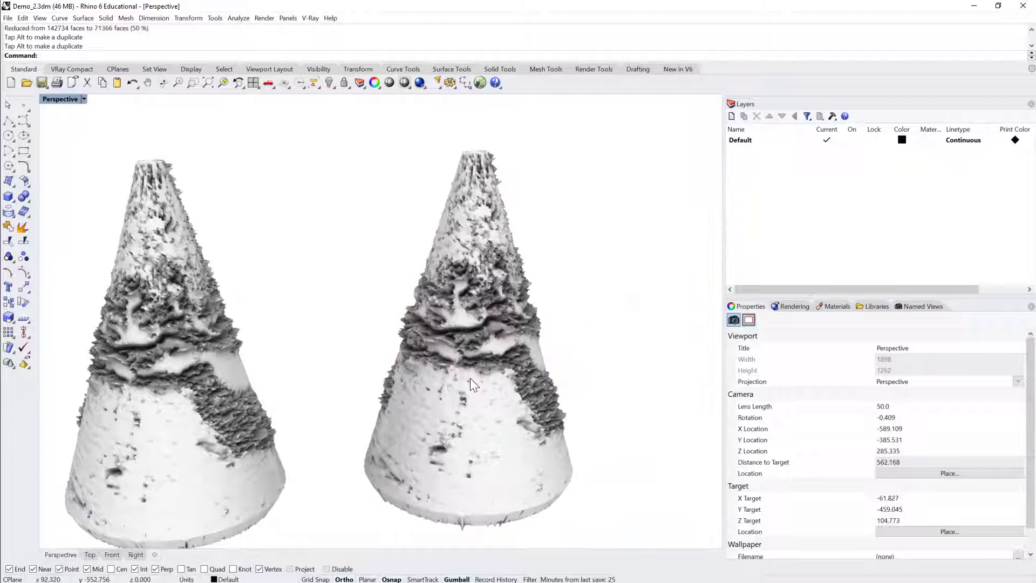
{"action": "scroll", "coordinate": [513, 334], "scroll_direction": "up", "scroll_amount": 5}
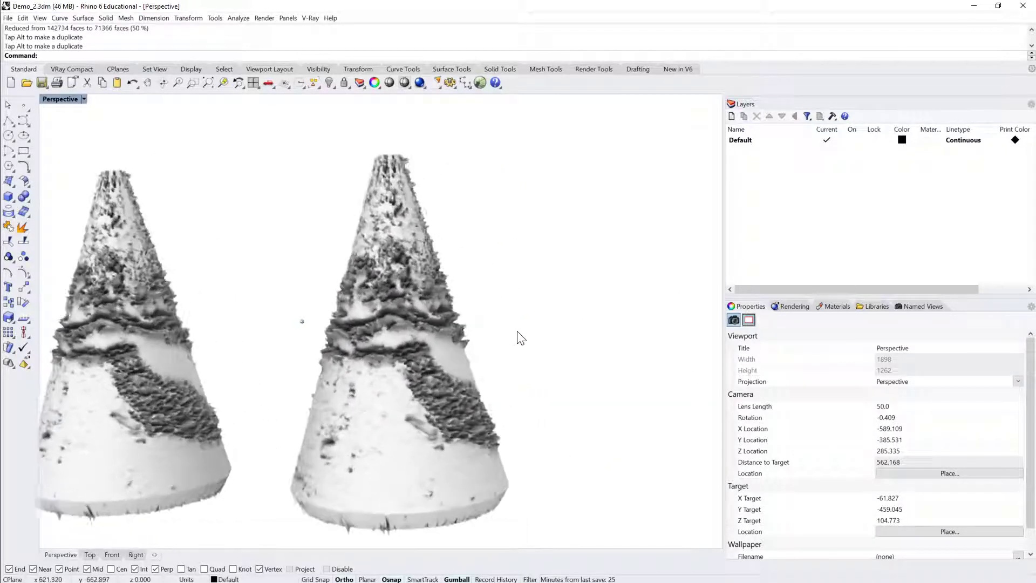
{"action": "scroll", "coordinate": [517, 331], "scroll_direction": "up", "scroll_amount": 6}
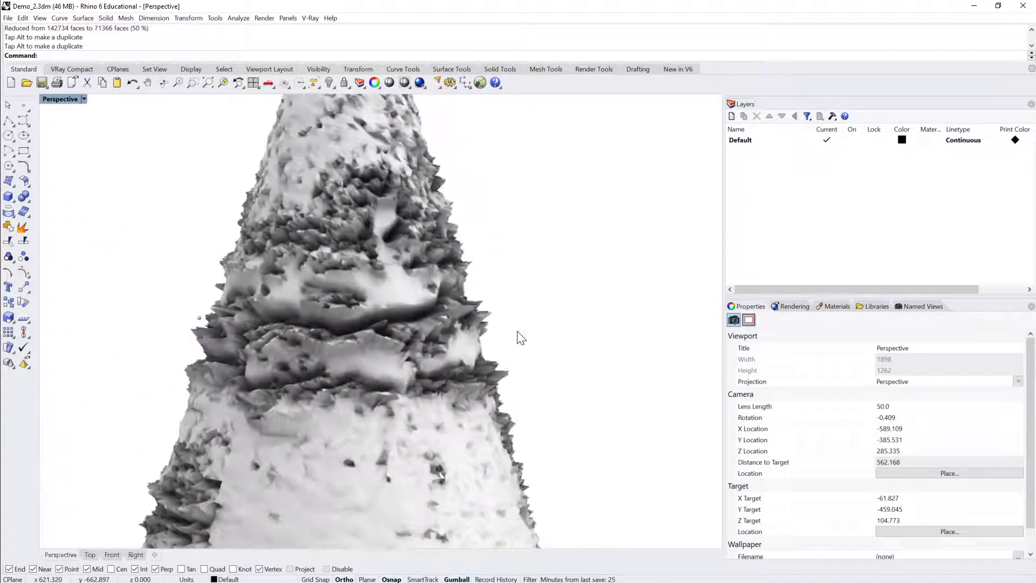
{"action": "scroll", "coordinate": [517, 331], "scroll_direction": "down", "scroll_amount": 5}
{"action": "scroll", "coordinate": [516, 331], "scroll_direction": "up", "scroll_amount": 8}
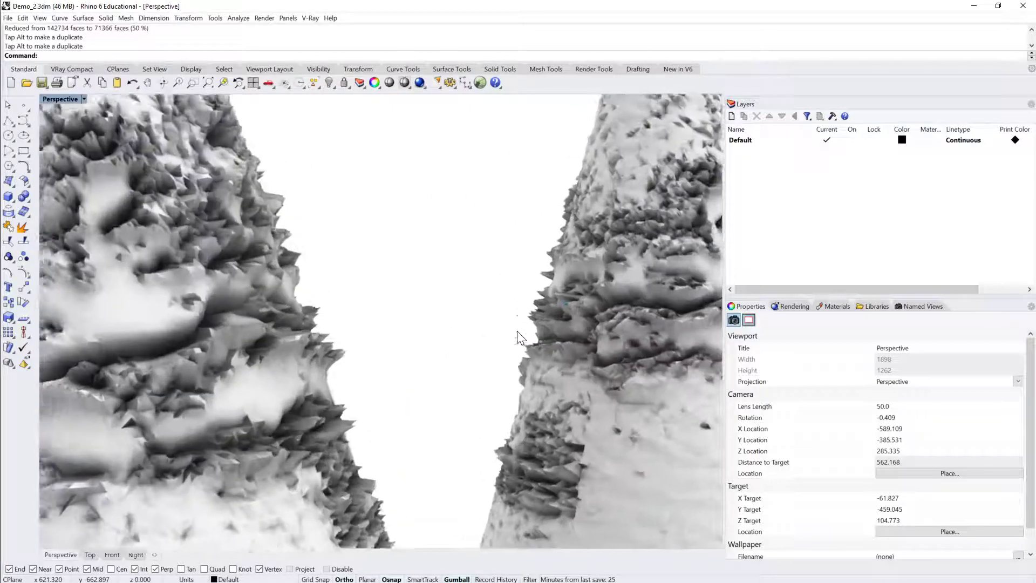
{"action": "right_click_drag", "start_coordinate": [517, 331], "coordinate": [621, 244]}
{"action": "left_click", "coordinate": [536, 309]}
{"action": "scroll", "coordinate": [536, 309], "scroll_direction": "up", "scroll_amount": 6}
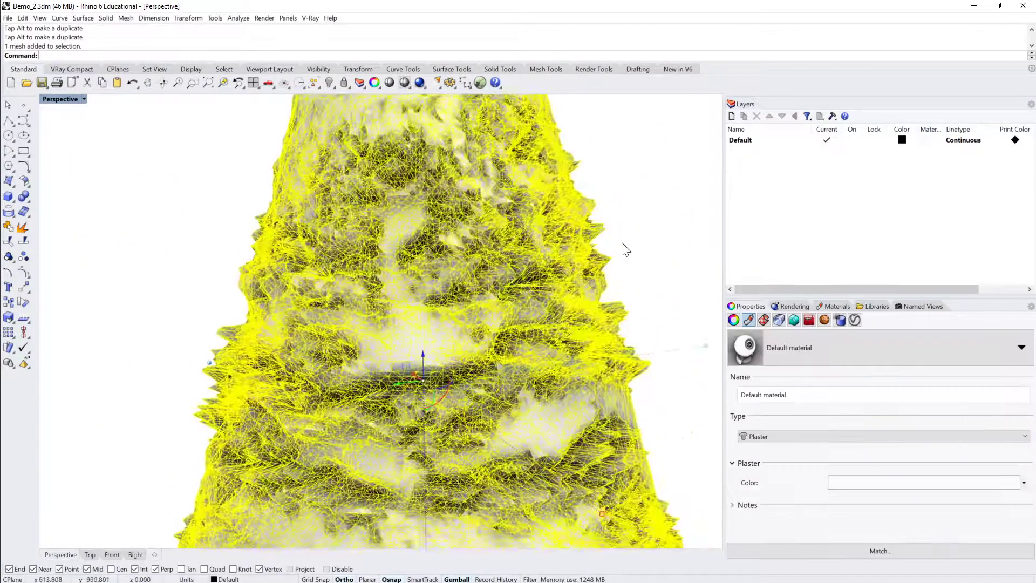
{"action": "left_click", "coordinate": [621, 242]}
{"action": "scroll", "coordinate": [625, 250], "scroll_direction": "down", "scroll_amount": 6}
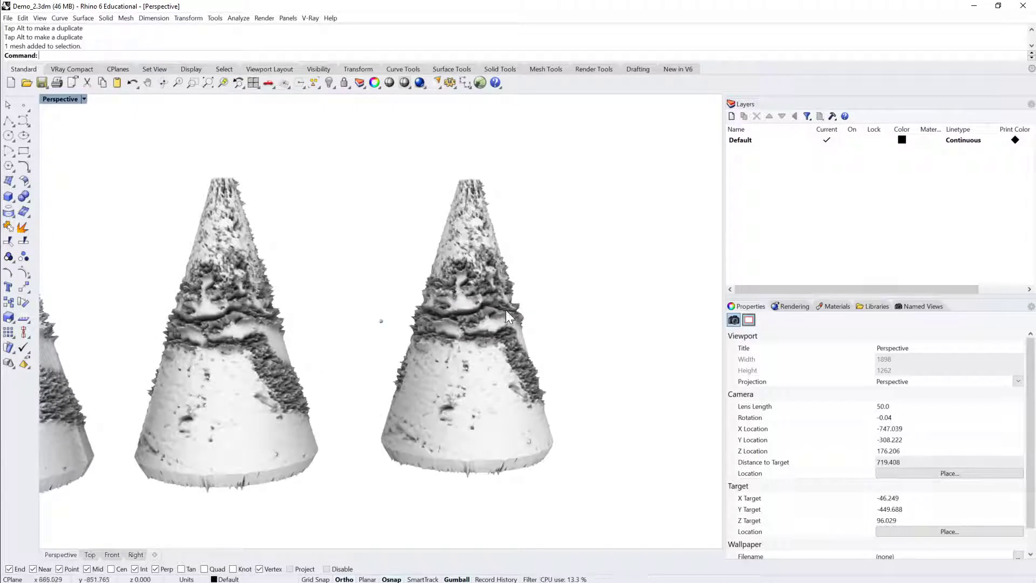
Step: Reduce the already halved cone mesh to 10000 polygons with ReduceMesh
{"action": "left_click", "coordinate": [470, 269]}
{"action": "scroll", "coordinate": [532, 261], "scroll_direction": "up", "scroll_amount": 3}
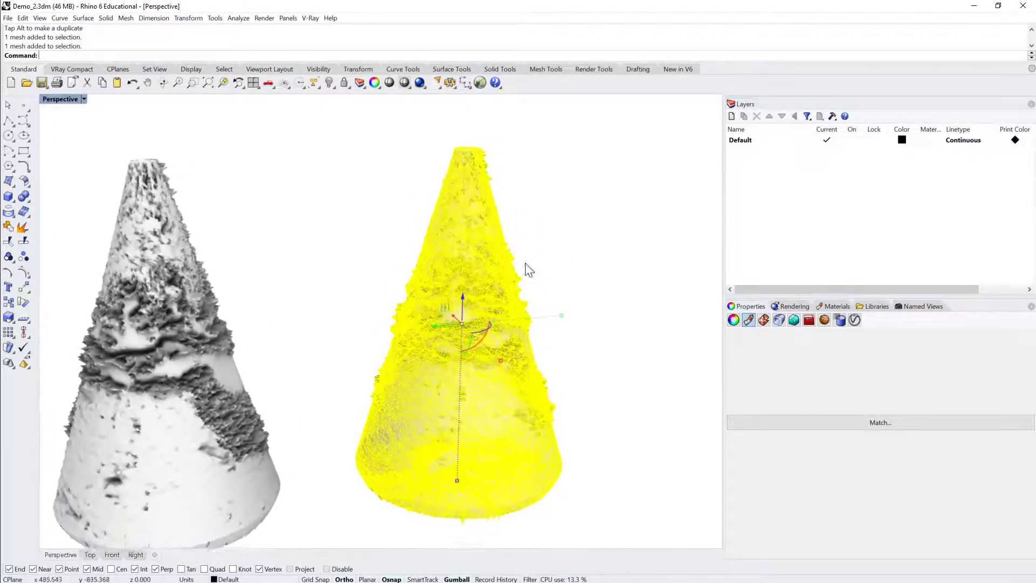
{"action": "type", "text": "ReduceMesh"}
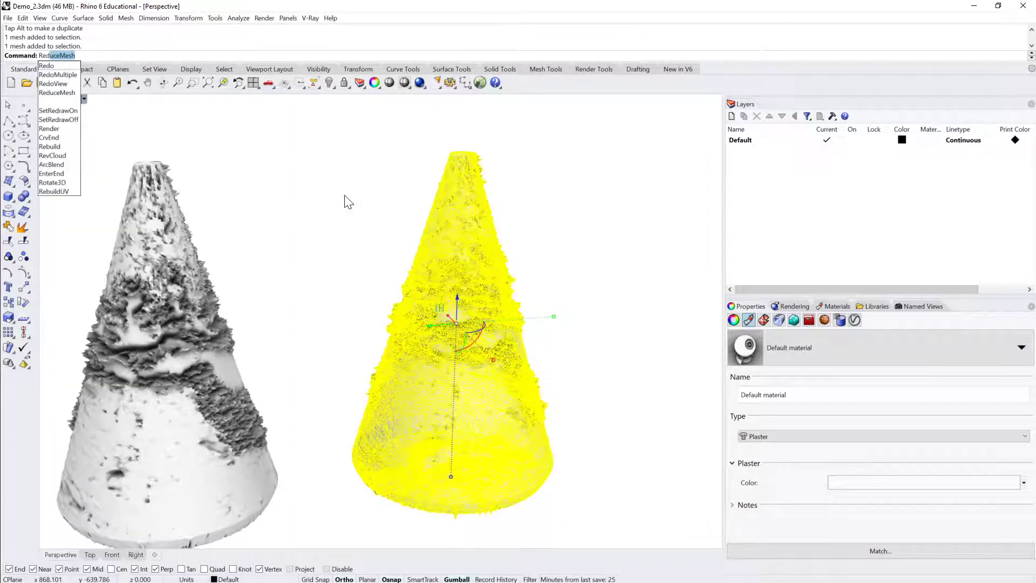
{"action": "key", "text": "Return"}
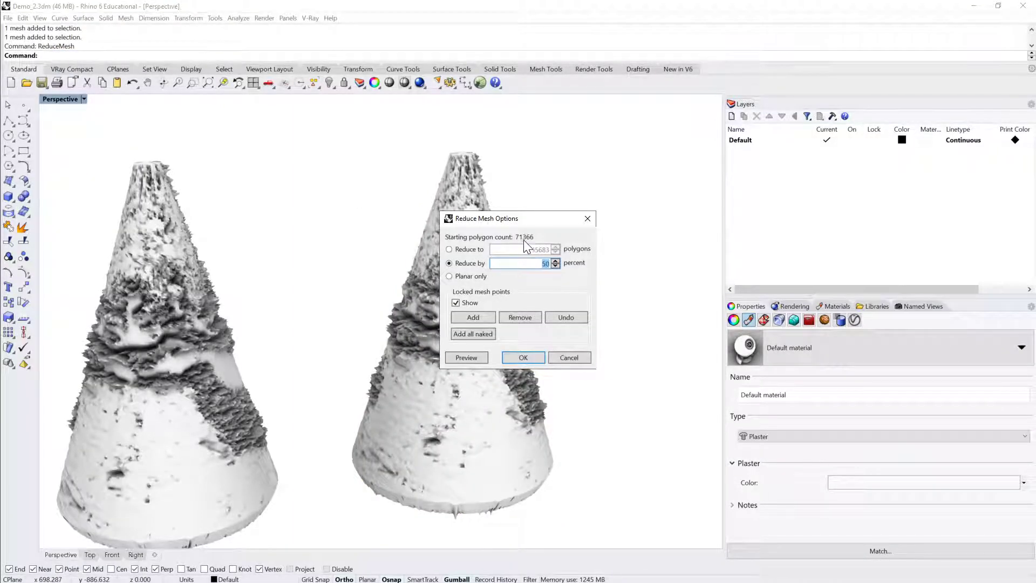
{"action": "left_click", "coordinate": [541, 263]}
{"action": "left_click", "coordinate": [450, 249]}
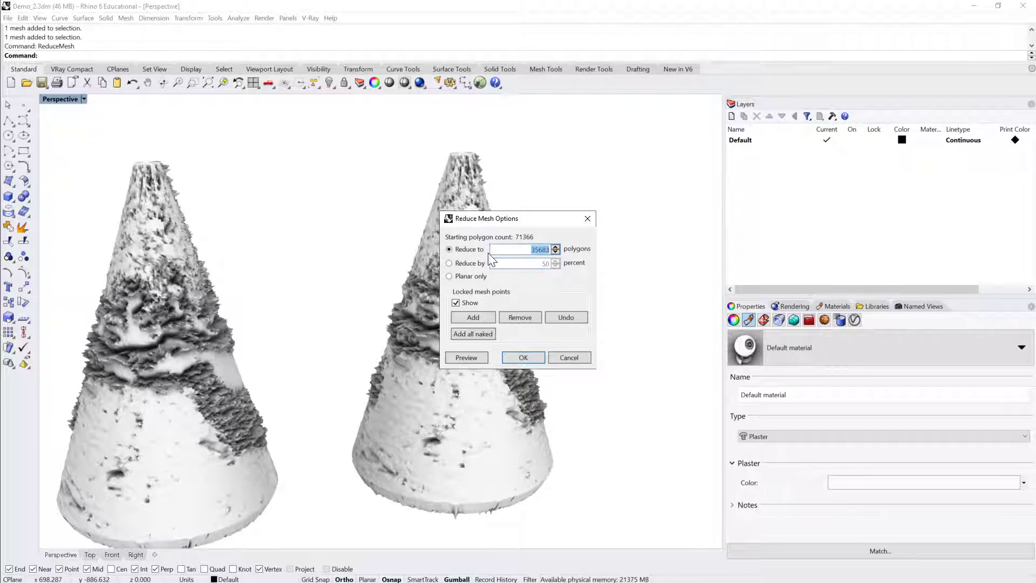
{"action": "left_click_drag", "start_coordinate": [531, 249], "coordinate": [612, 259]}
{"action": "type", "text": "10000"}
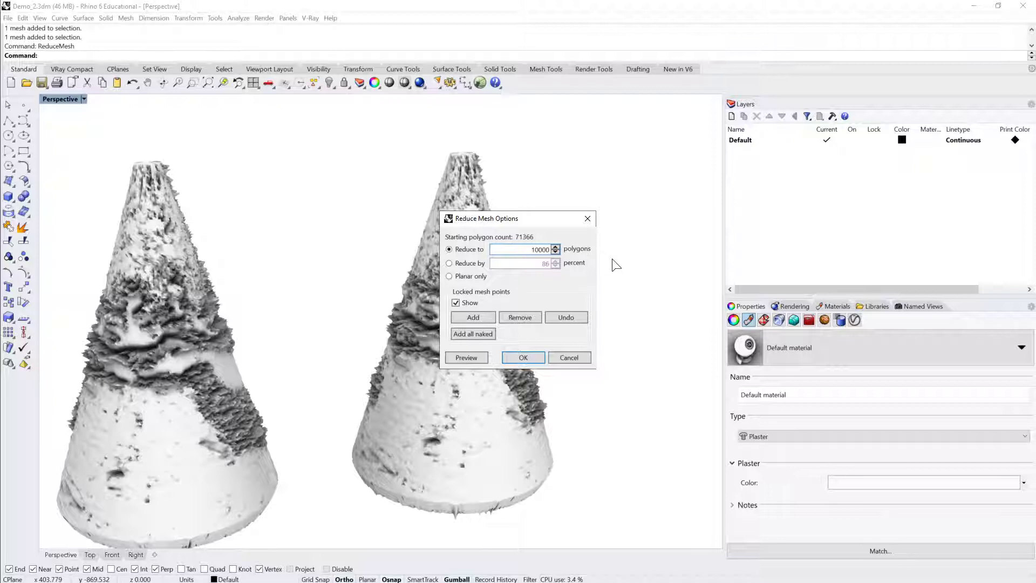
{"action": "left_click", "coordinate": [522, 358]}
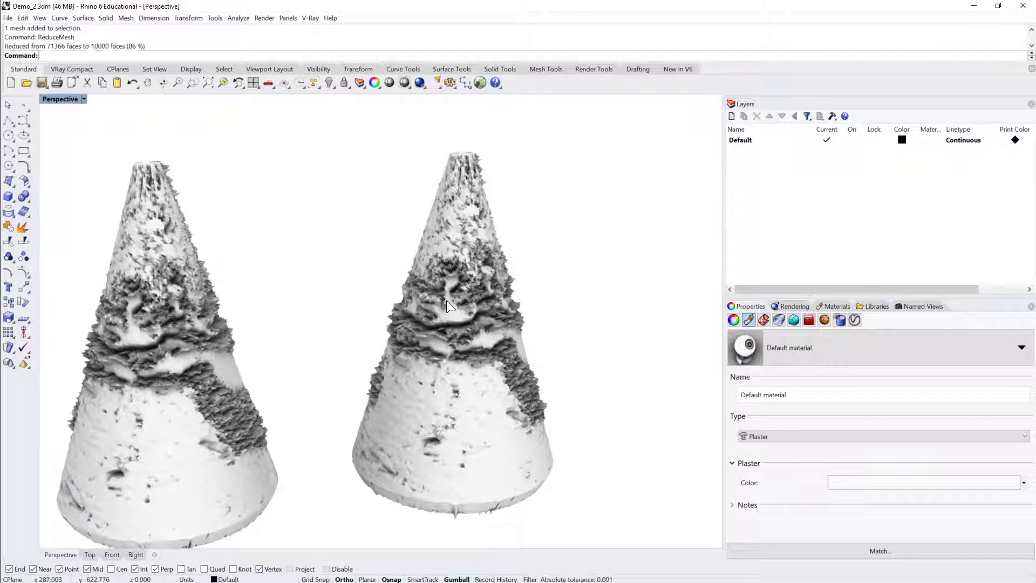
{"action": "left_click", "coordinate": [573, 281]}
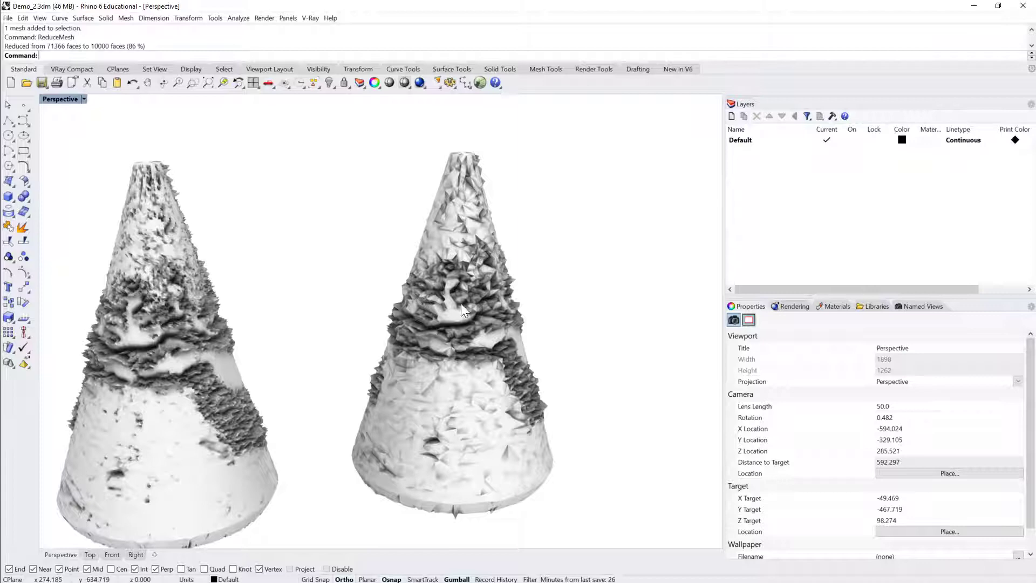
Step: Place a duplicate of the 10000-polygon cone mesh beside it in the row and shift the copy slightly farther away
{"action": "left_click", "coordinate": [461, 290]}
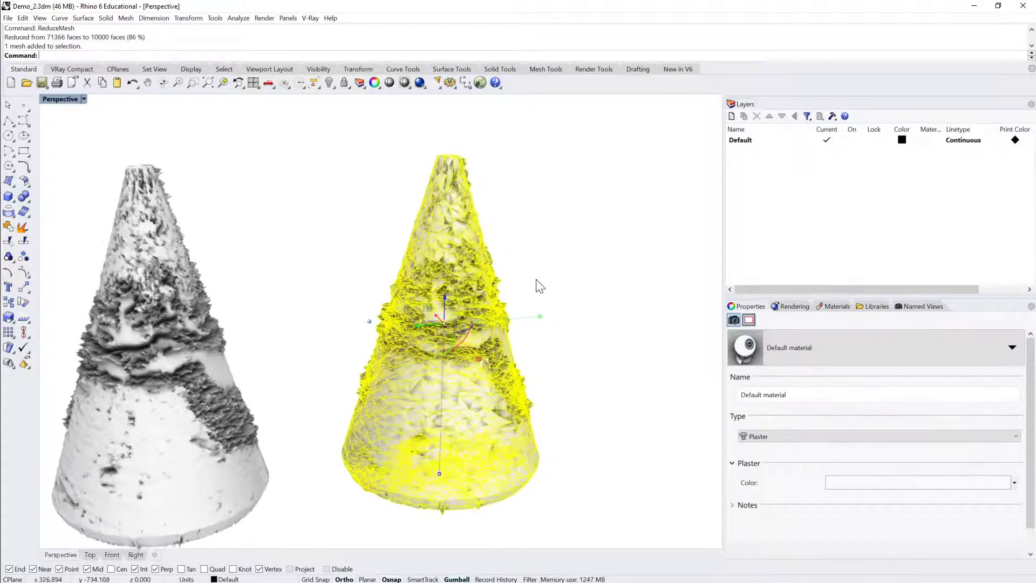
{"action": "scroll", "coordinate": [542, 283], "scroll_direction": "up", "scroll_amount": 10}
{"action": "scroll", "coordinate": [546, 281], "scroll_direction": "down", "scroll_amount": 10}
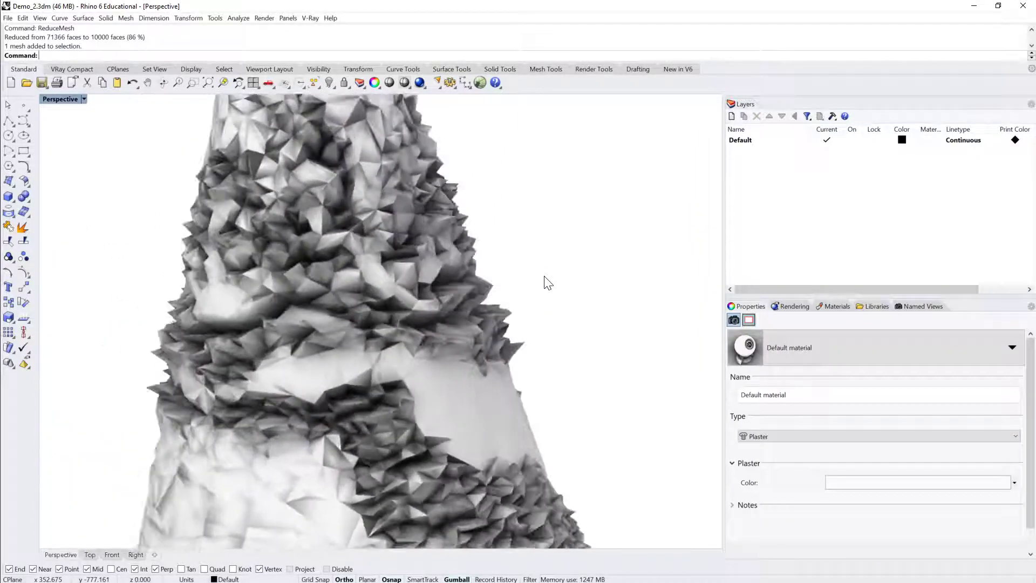
{"action": "left_click", "coordinate": [430, 338]}
{"action": "scroll", "coordinate": [431, 333], "scroll_direction": "up", "scroll_amount": 2}
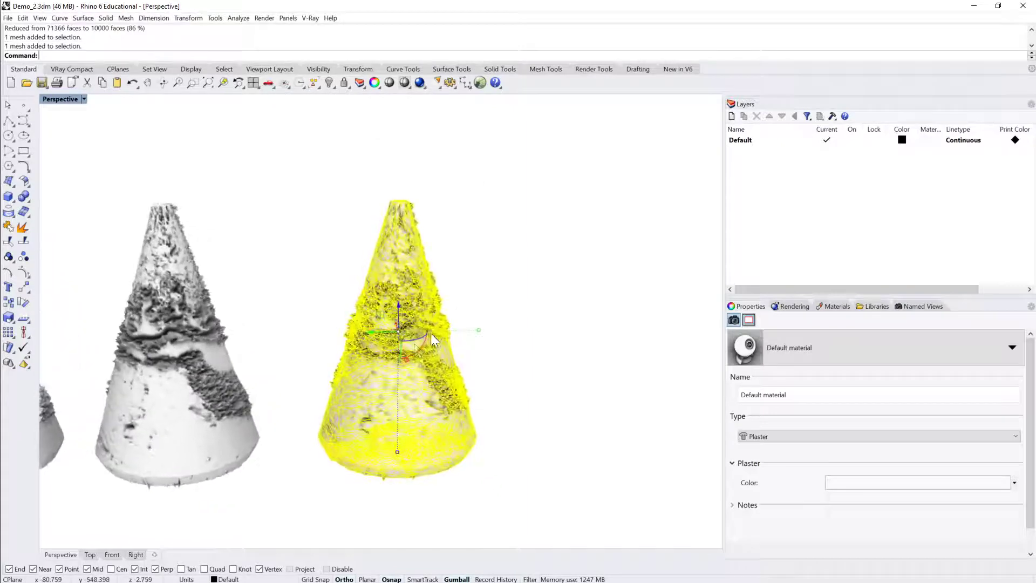
{"action": "left_click_drag", "start_coordinate": [373, 333], "coordinate": [572, 343], "text": "alt"}
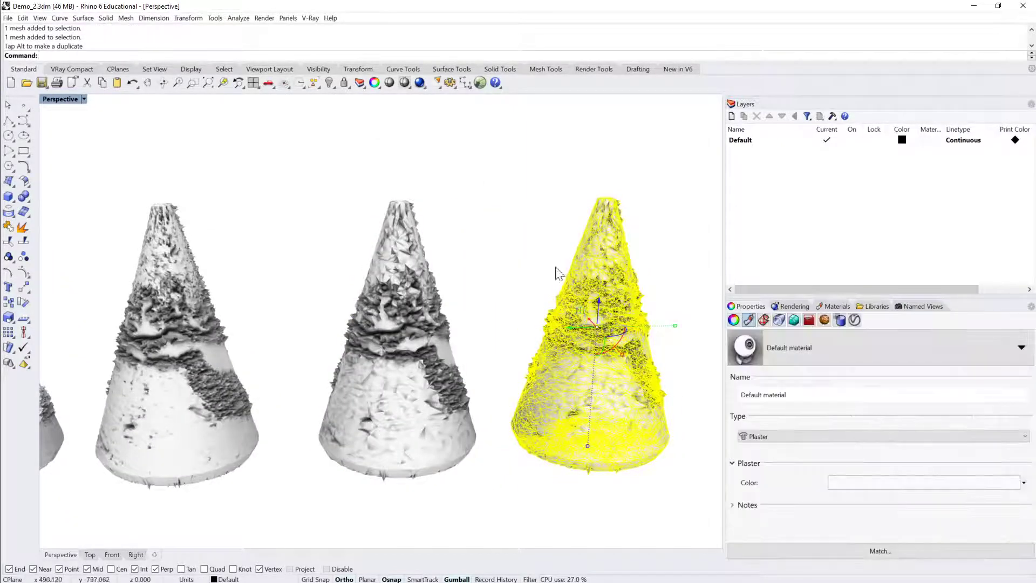
{"action": "left_click", "coordinate": [529, 264]}
{"action": "left_click", "coordinate": [570, 316]}
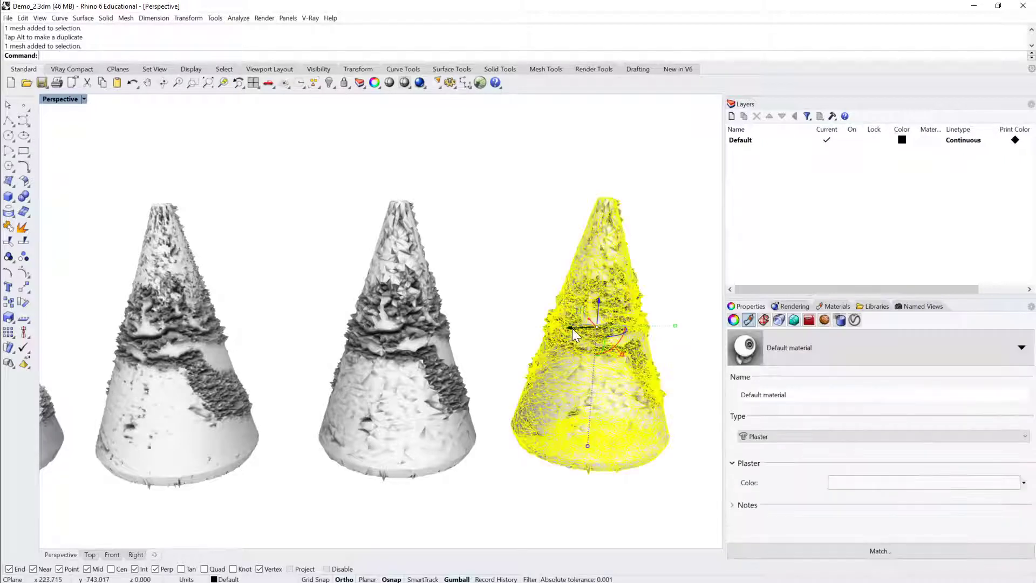
{"action": "left_click_drag", "start_coordinate": [572, 328], "coordinate": [580, 328]}
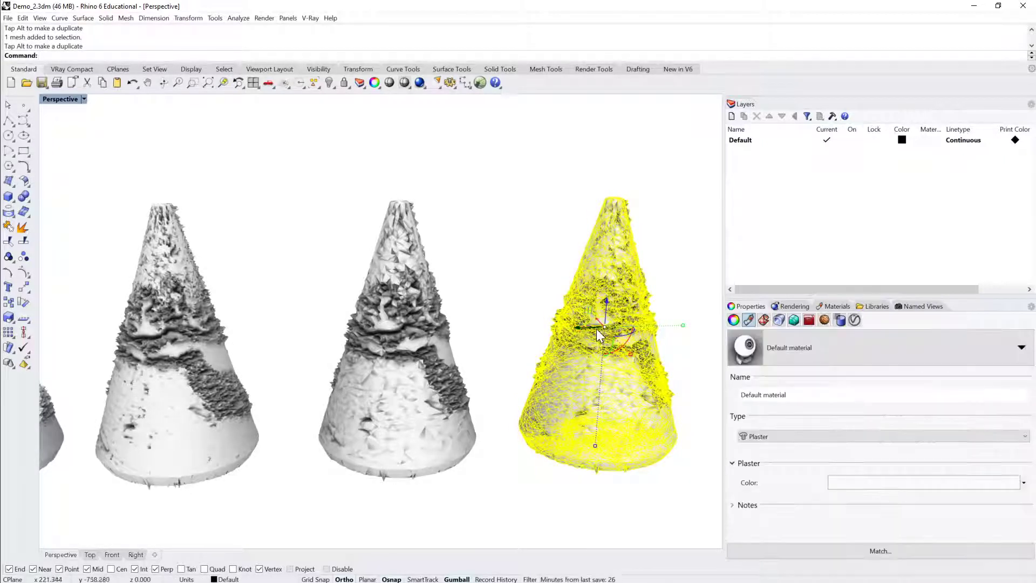
{"action": "left_click", "coordinate": [676, 240]}
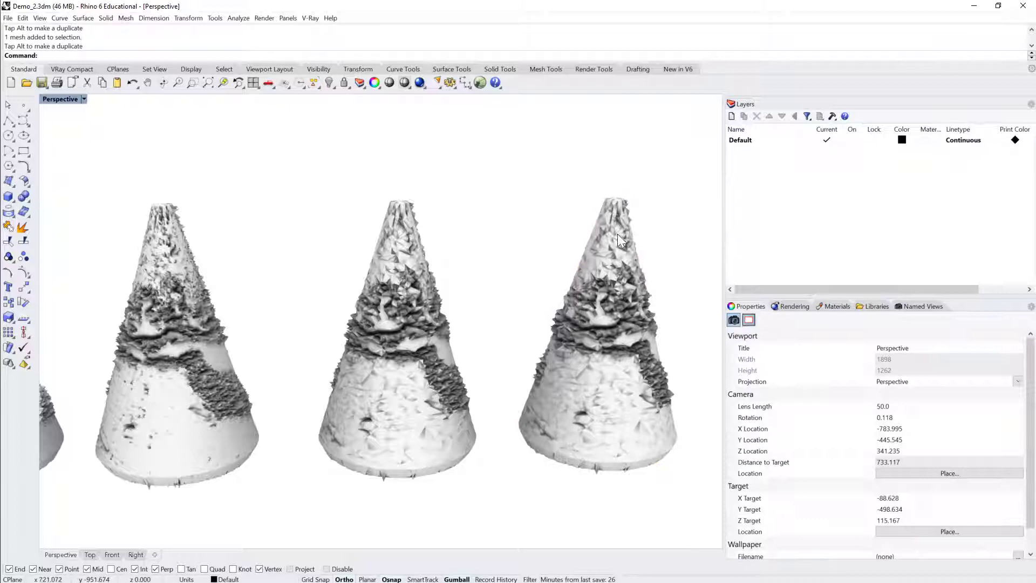
Step: Reduce the new duplicate cone mesh to 100 polygons with ReduceMesh
{"action": "left_click", "coordinate": [622, 242]}
{"action": "type", "text": "Re"}
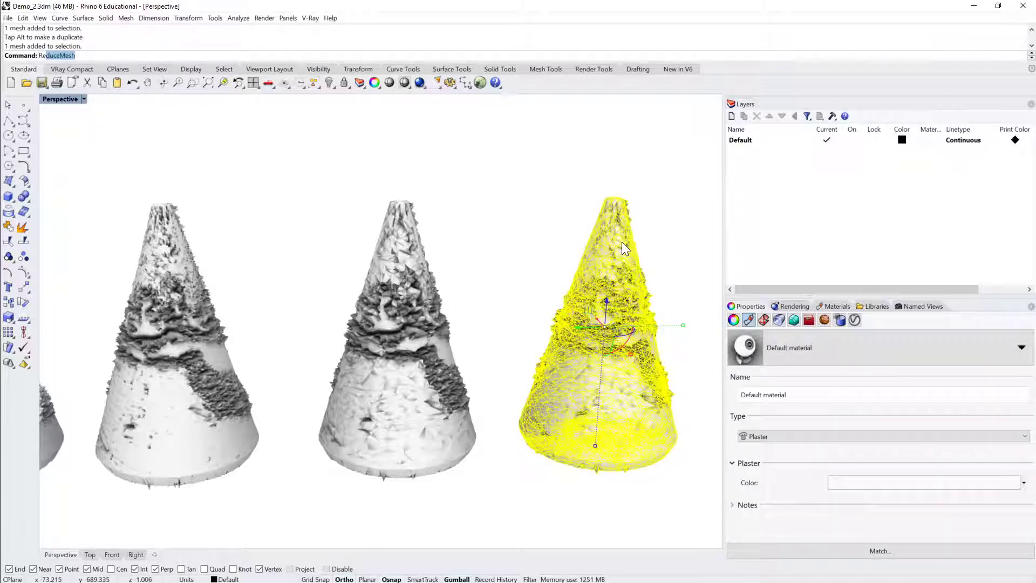
{"action": "key", "text": "Return"}
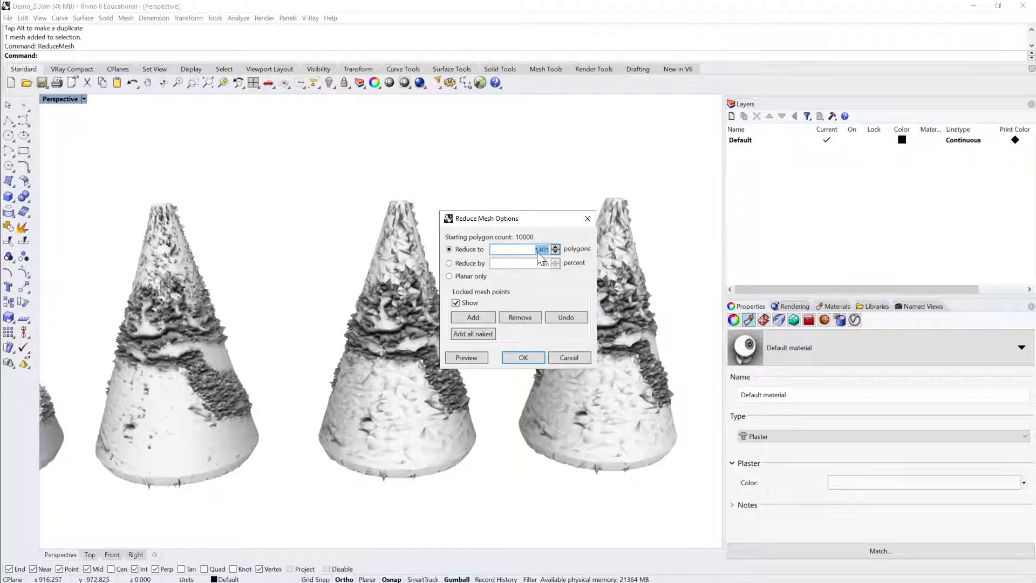
{"action": "type", "text": "100"}
{"action": "left_click", "coordinate": [523, 357]}
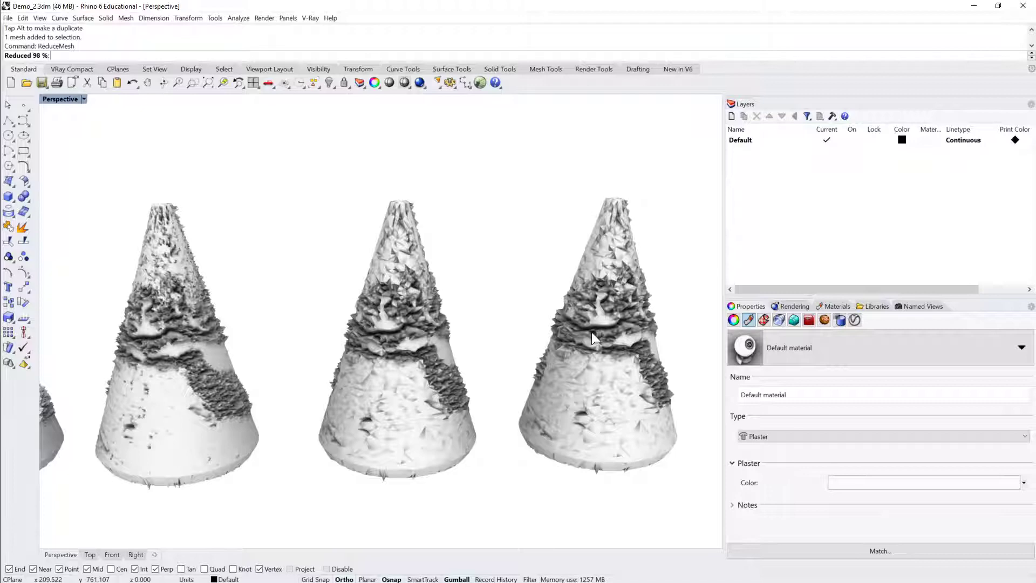
{"action": "left_click", "coordinate": [685, 283]}
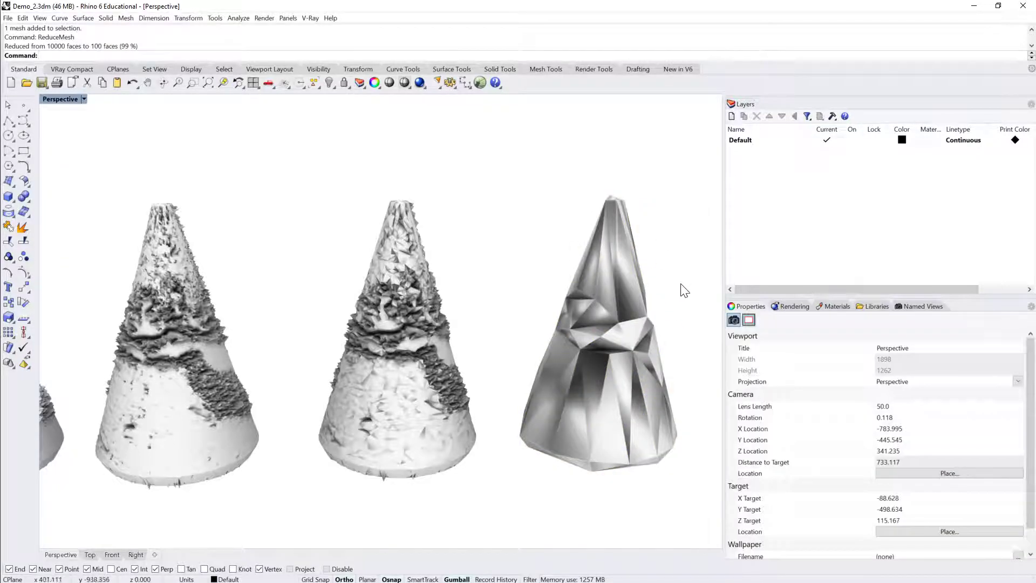
Step: Try rebuilding the 100-polygon cone with RebuildMesh and undo the rebuild
{"action": "right_click_drag", "start_coordinate": [681, 284], "coordinate": [534, 245]}
{"action": "left_click", "coordinate": [536, 233]}
{"action": "left_click", "coordinate": [624, 220]}
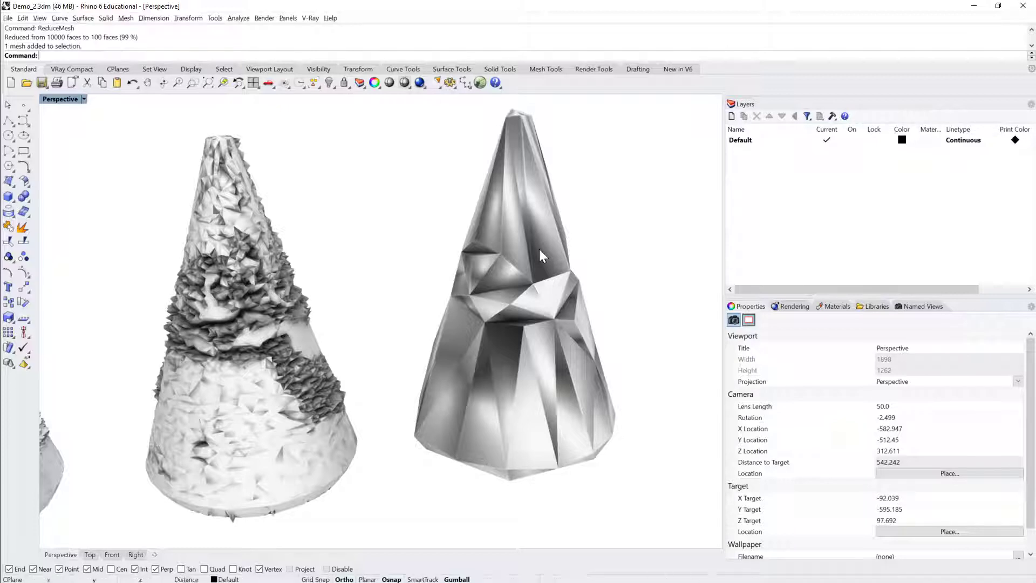
{"action": "key", "text": "ctrl+z"}
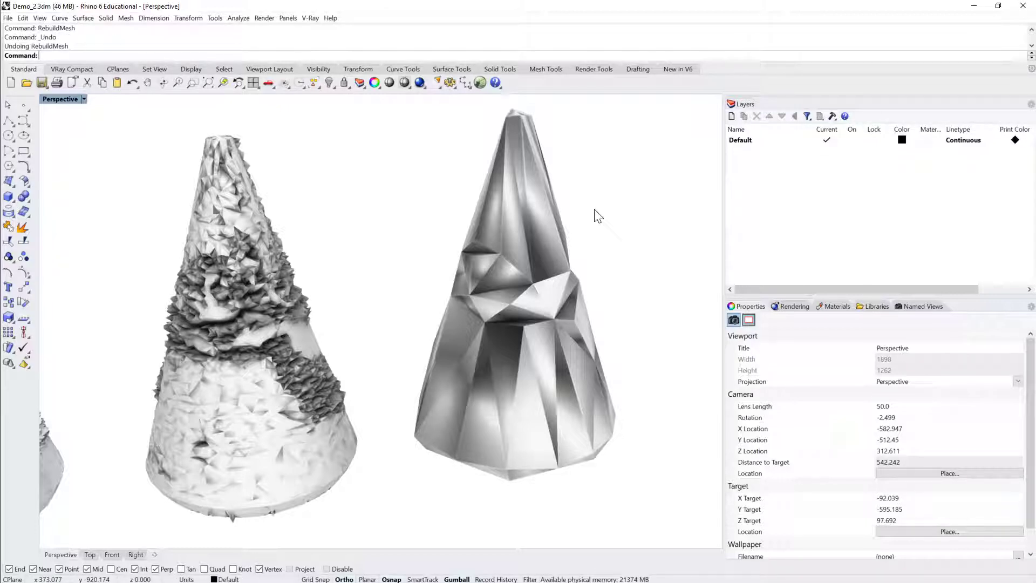
{"action": "key", "text": "Home"}
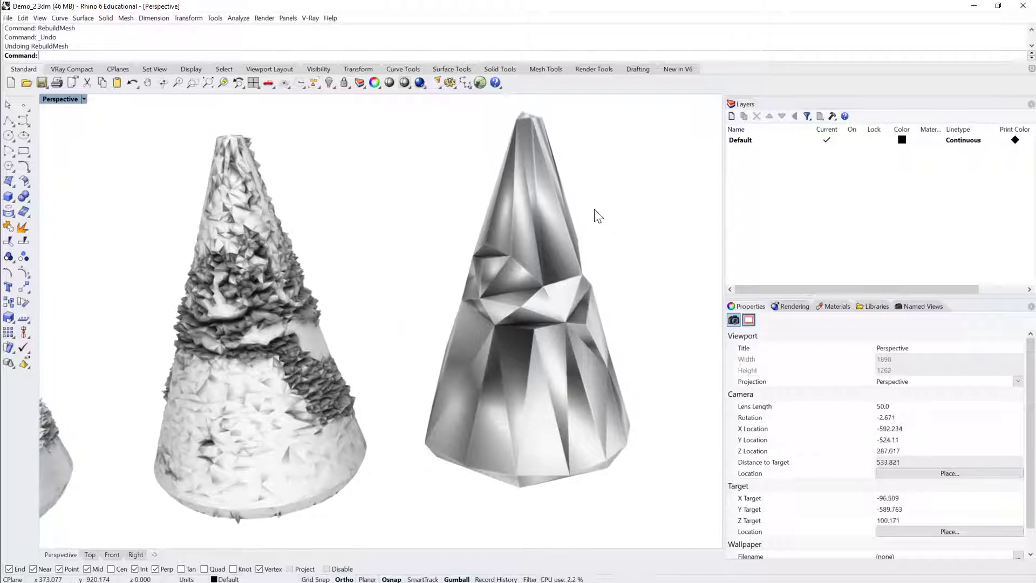
Step: Recalculate the 100-polygon cone's shading normals with RebuildMeshNormals
{"action": "left_click", "coordinate": [533, 257]}
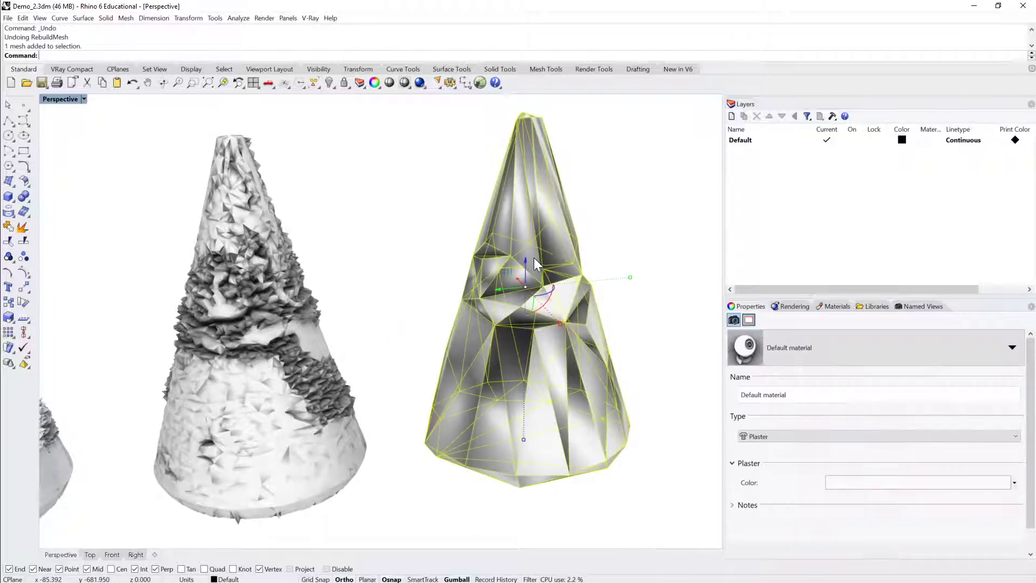
{"action": "left_click", "coordinate": [609, 223]}
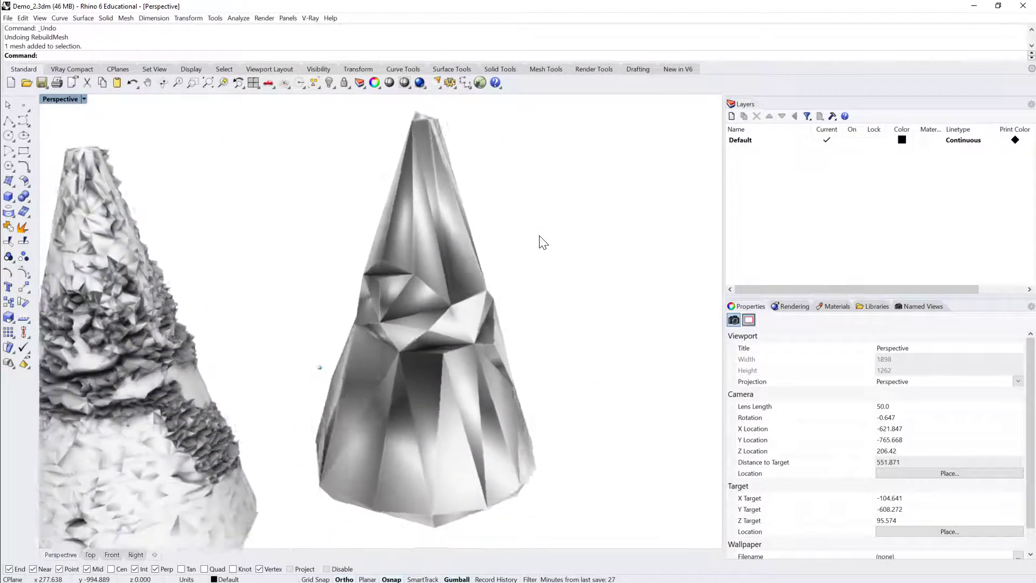
{"action": "key", "text": "Home"}
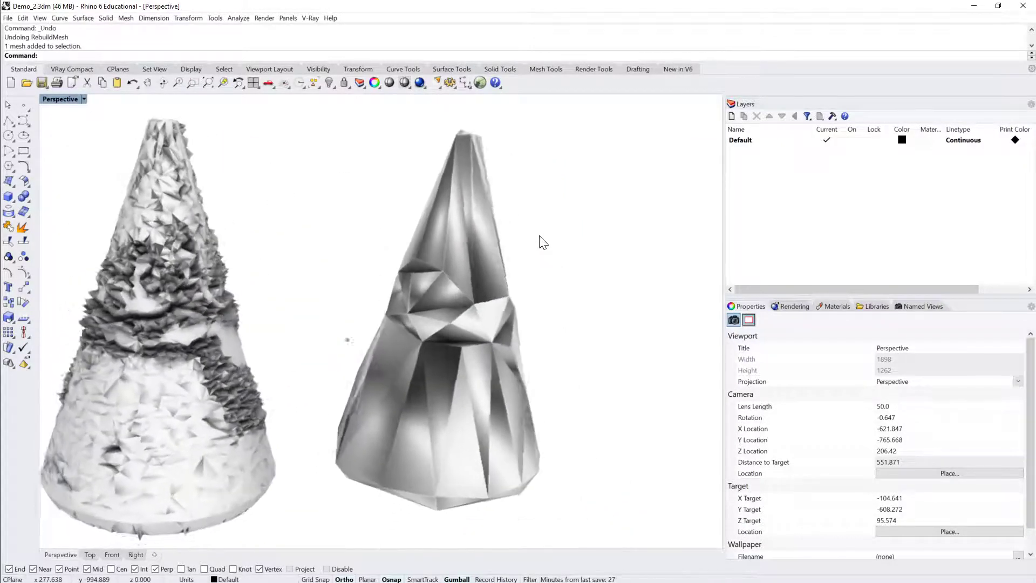
{"action": "left_click", "coordinate": [508, 237]}
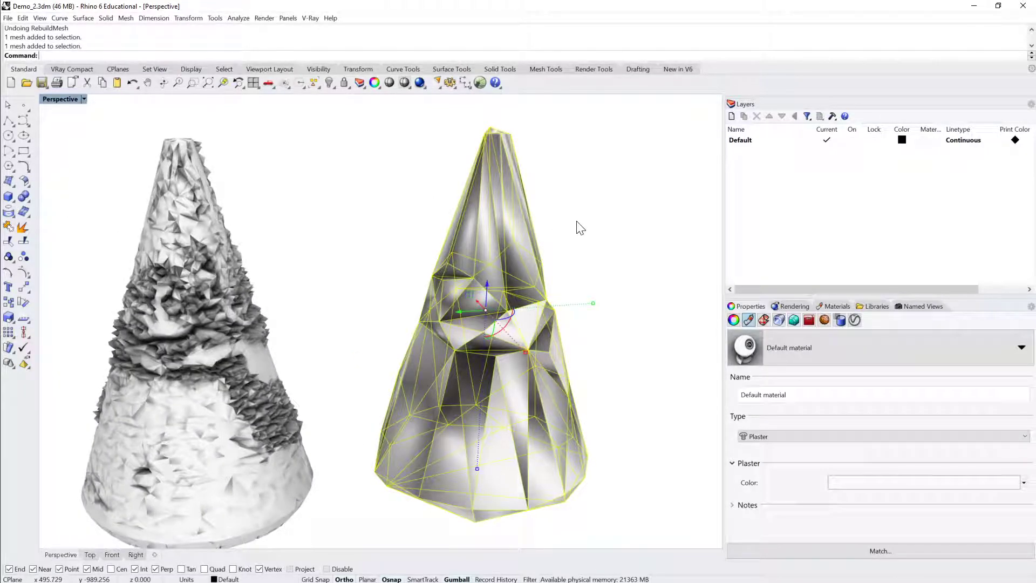
{"action": "type", "text": "RebuildMesh"}
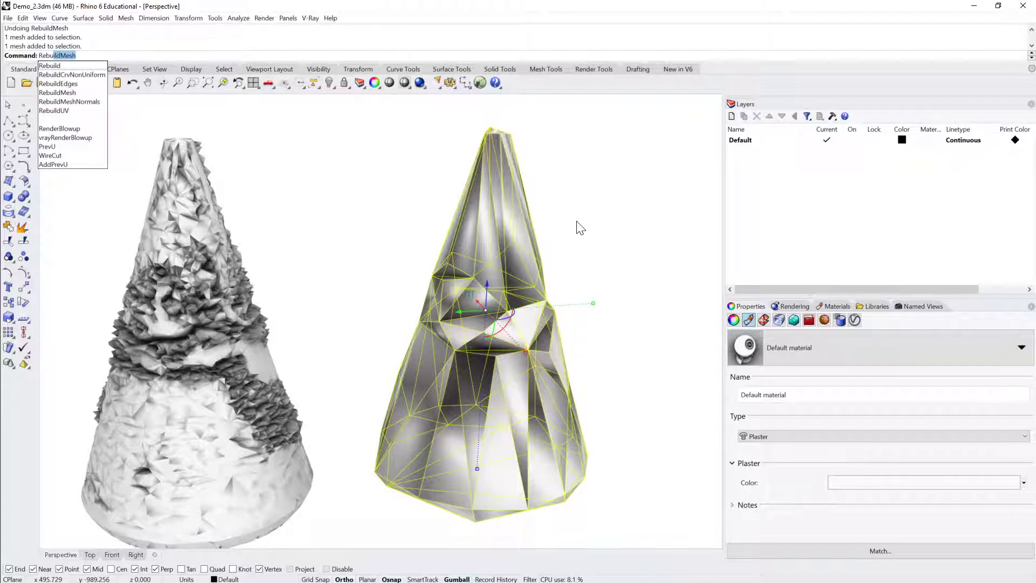
{"action": "left_click", "coordinate": [81, 101]}
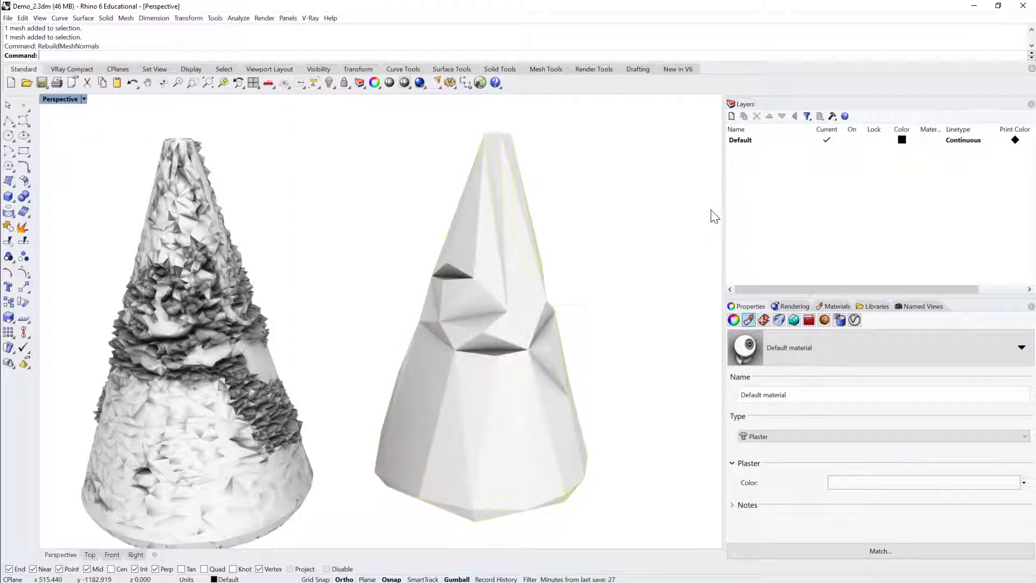
Step: Try exploding the 100-polygon cone into separate mesh faces, check a single upper face, and undo the explode
{"action": "left_click", "coordinate": [510, 241]}
{"action": "right_click_drag", "start_coordinate": [576, 242], "coordinate": [576, 242]}
{"action": "left_click", "coordinate": [576, 200]}
{"action": "right_click_drag", "start_coordinate": [576, 200], "coordinate": [576, 201]}
{"action": "left_click", "coordinate": [385, 245]}
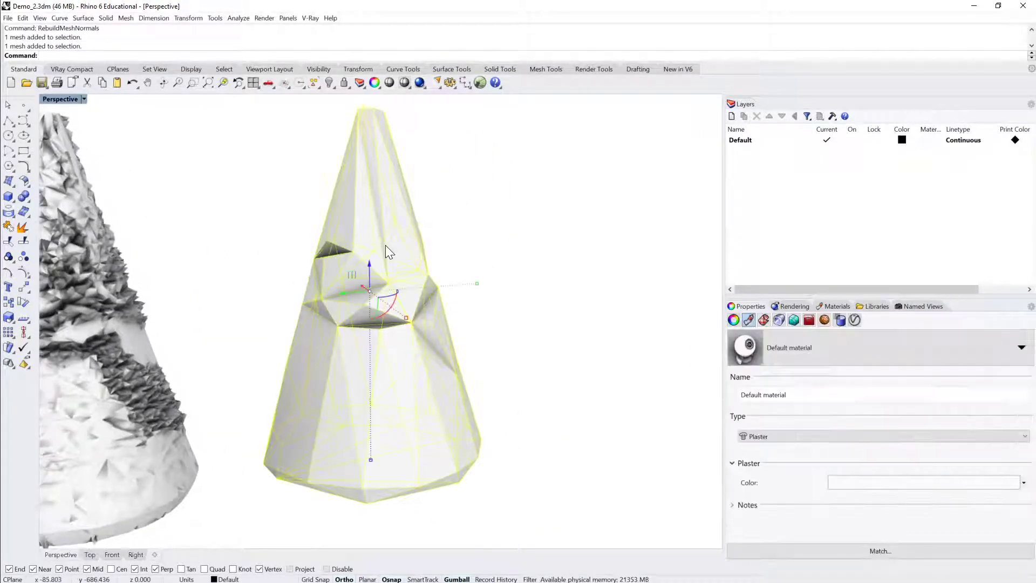
{"action": "left_click", "coordinate": [21, 227]}
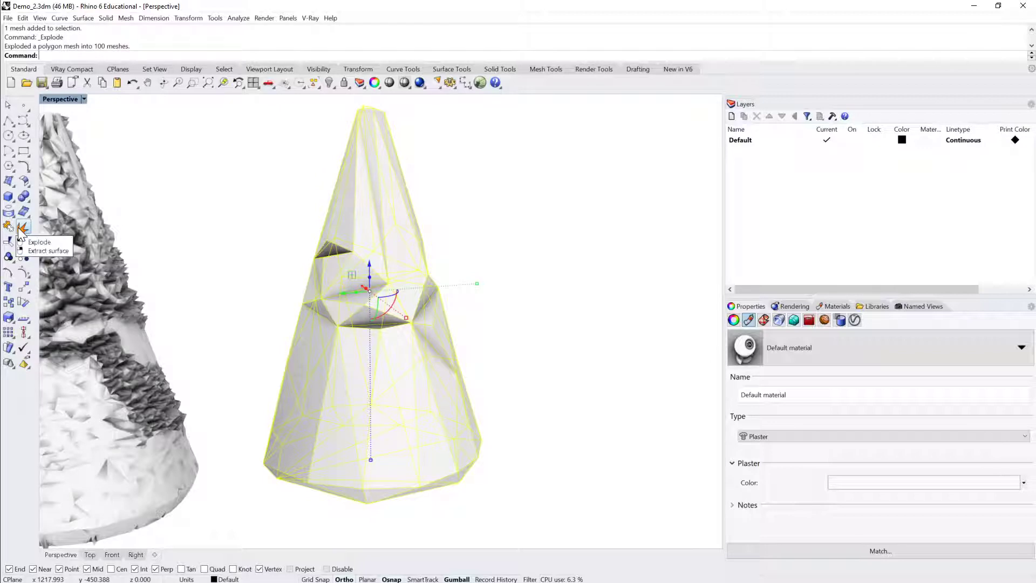
{"action": "left_click", "coordinate": [446, 178]}
{"action": "left_click", "coordinate": [395, 213]}
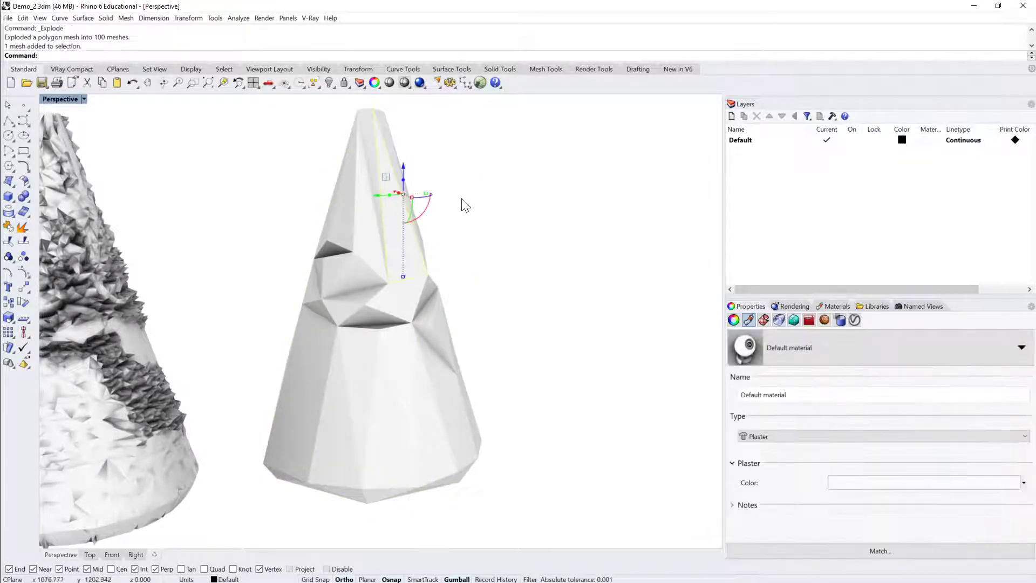
{"action": "key", "text": "ctrl+z"}
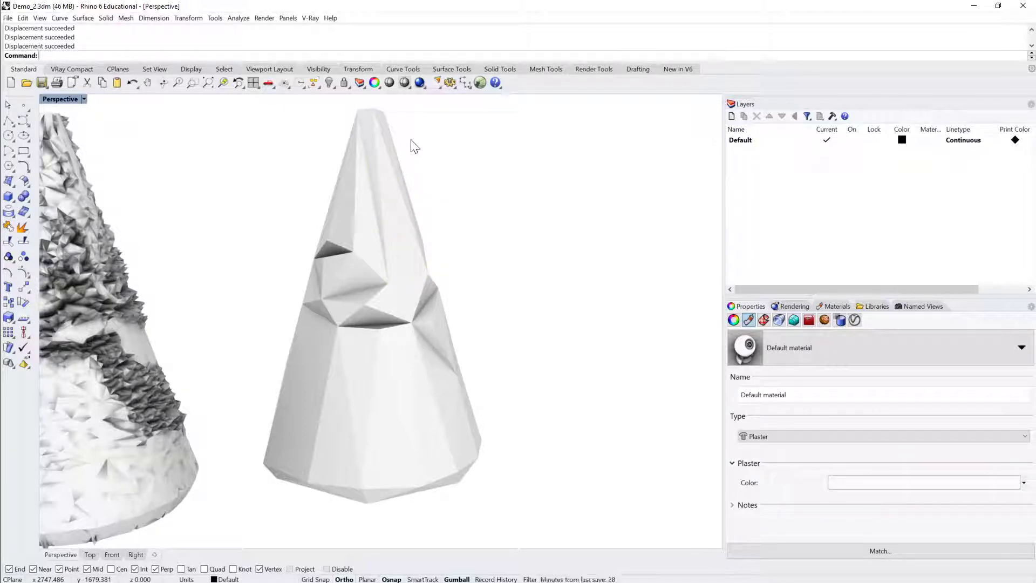
Step: Examine the 100-polygon cone's mesh edges and facets next to the denser 10000-polygon cone
{"action": "left_click", "coordinate": [414, 146]}
{"action": "left_click", "coordinate": [376, 183]}
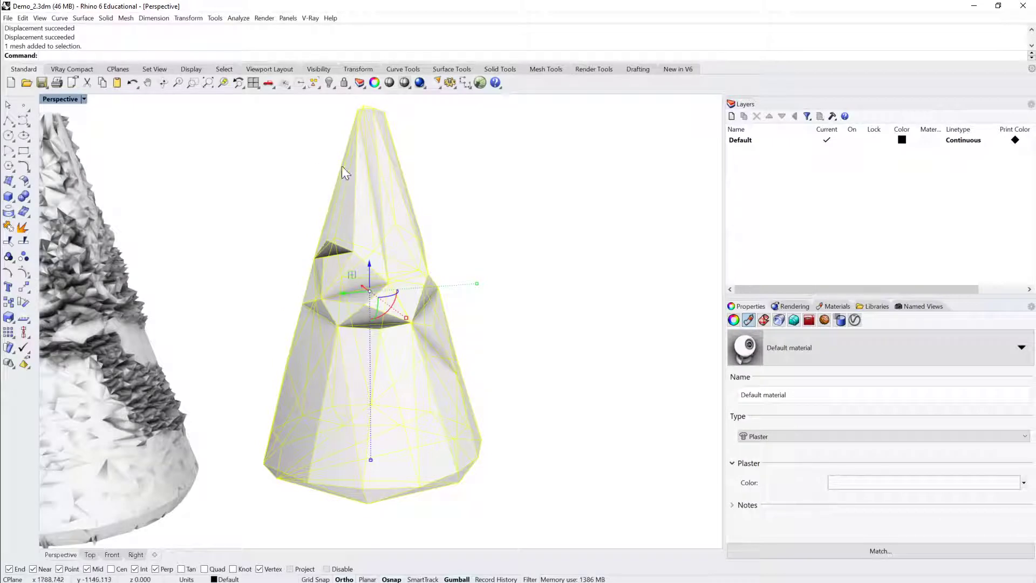
{"action": "left_click", "coordinate": [527, 152]}
{"action": "left_click", "coordinate": [363, 190]}
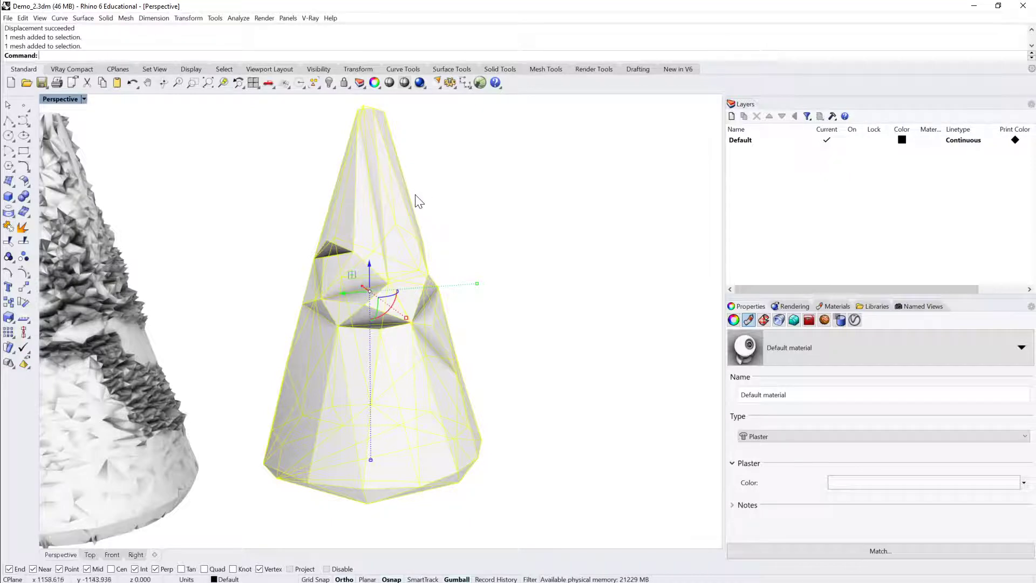
{"action": "scroll", "coordinate": [426, 198], "scroll_direction": "down", "scroll_amount": 5}
{"action": "left_click", "coordinate": [461, 188]}
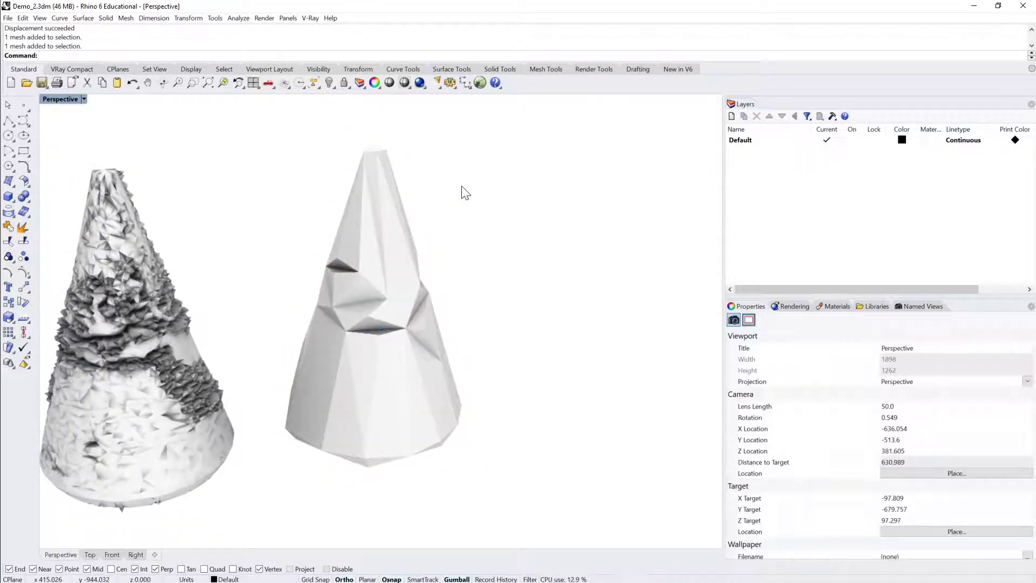
{"action": "left_click", "coordinate": [397, 216]}
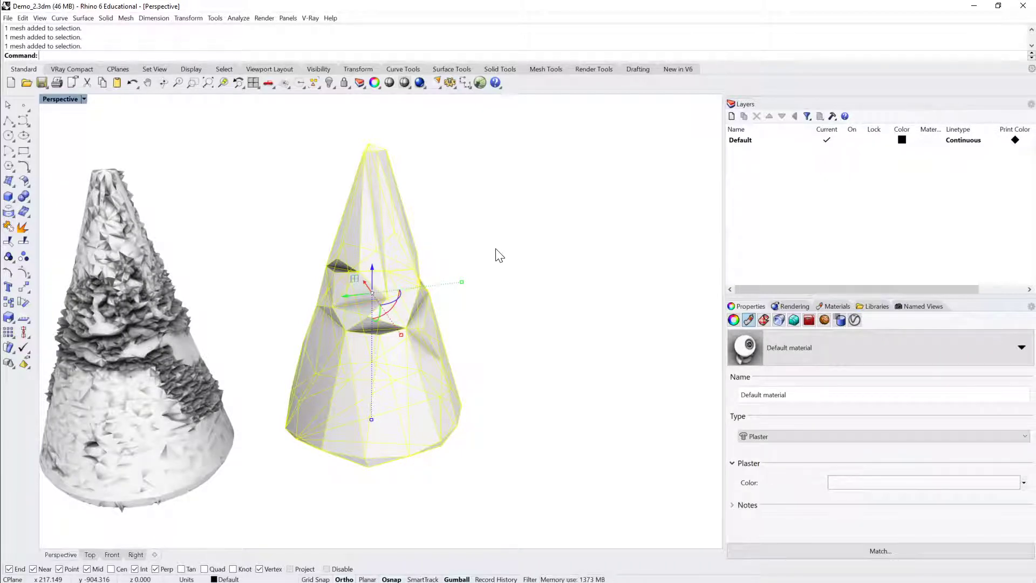
Step: Weld all mesh vertices of the 100-polygon cone with WeldVertices
{"action": "left_click", "coordinate": [469, 237]}
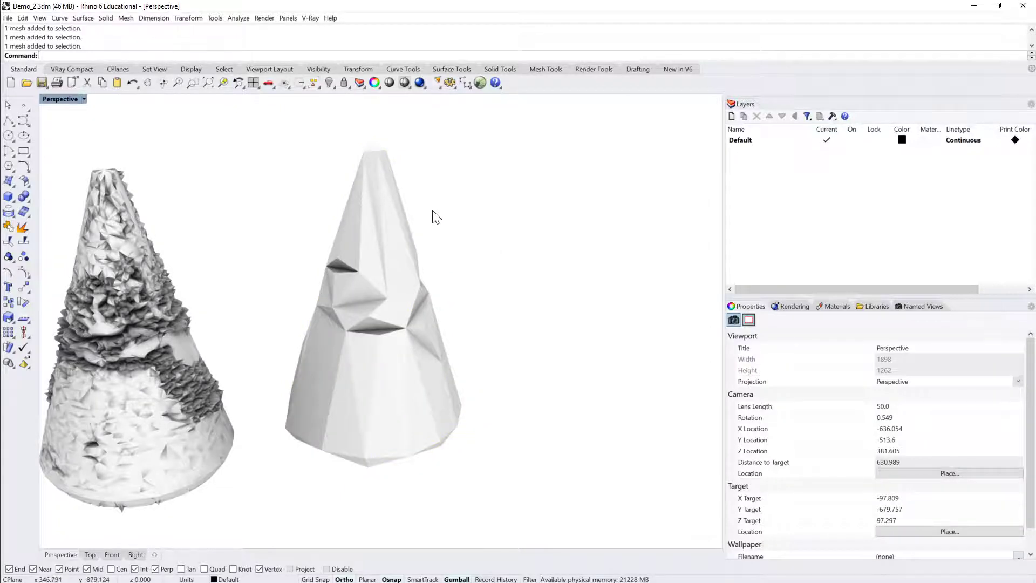
{"action": "type", "text": "WeldVertices"}
{"action": "key", "text": "Return"}
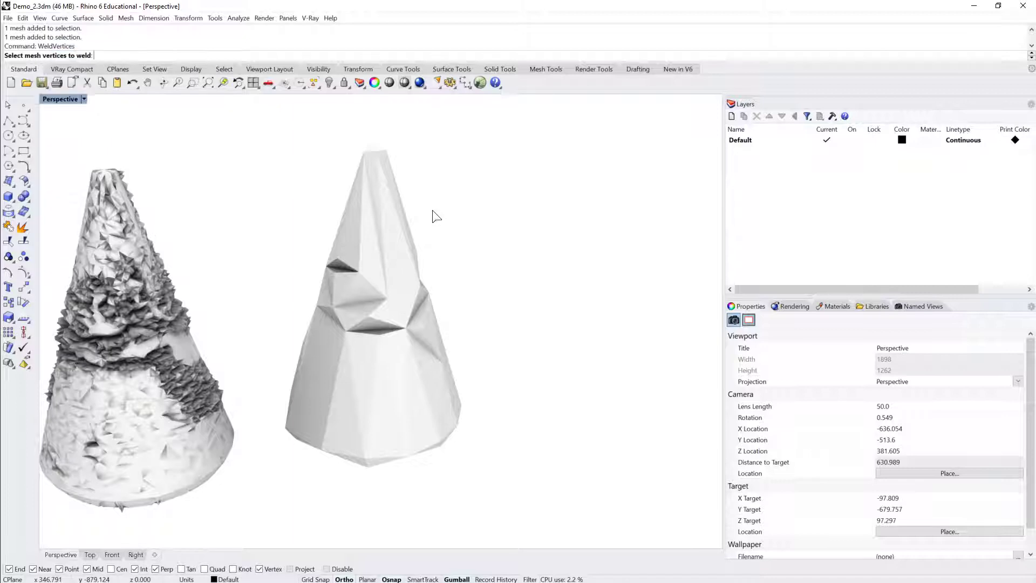
{"action": "left_click_drag", "start_coordinate": [263, 120], "coordinate": [583, 522]}
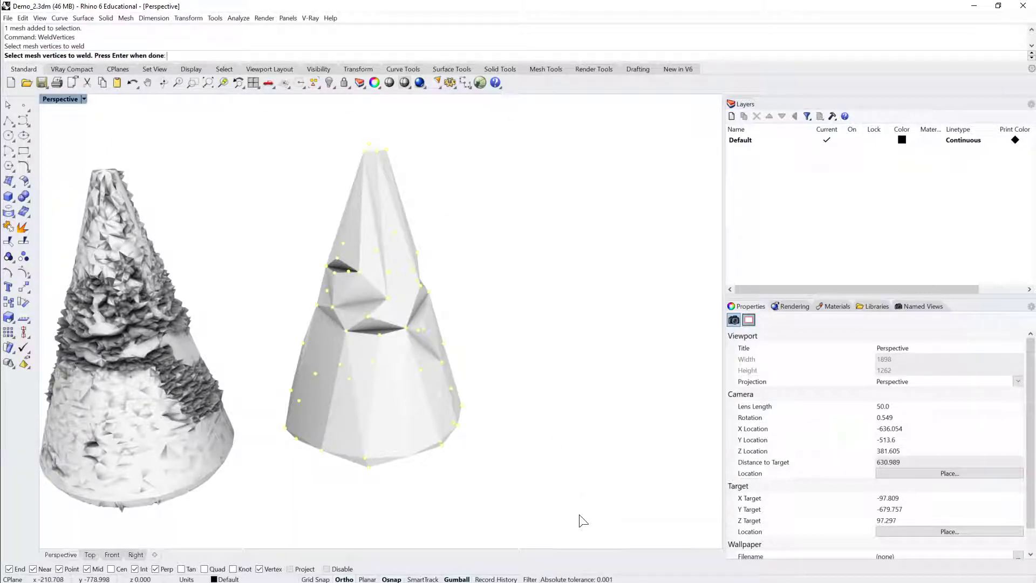
{"action": "key", "text": "Return"}
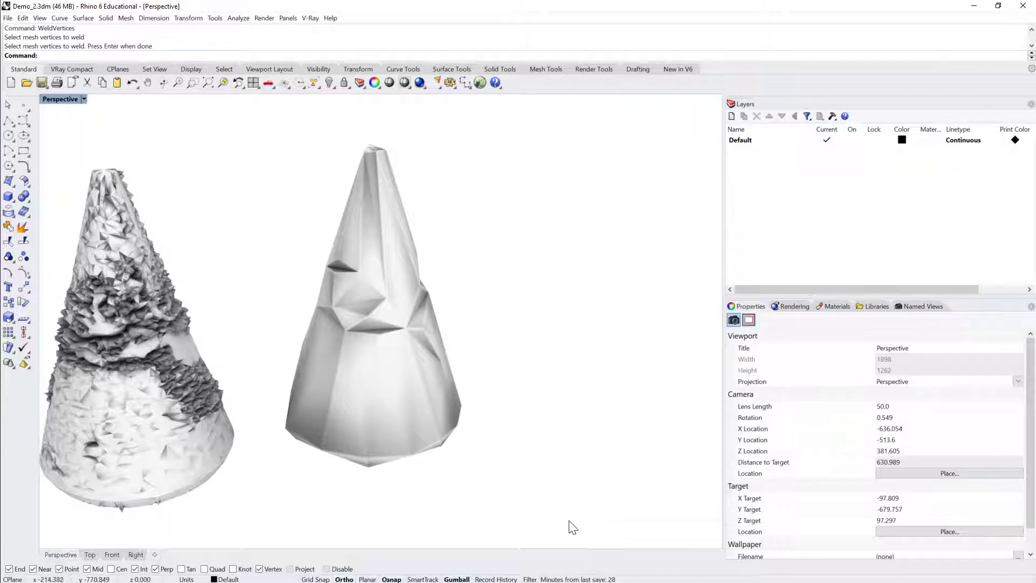
Step: Try exploding the welded 100-polygon cone into separate mesh parts
{"action": "left_click", "coordinate": [400, 395]}
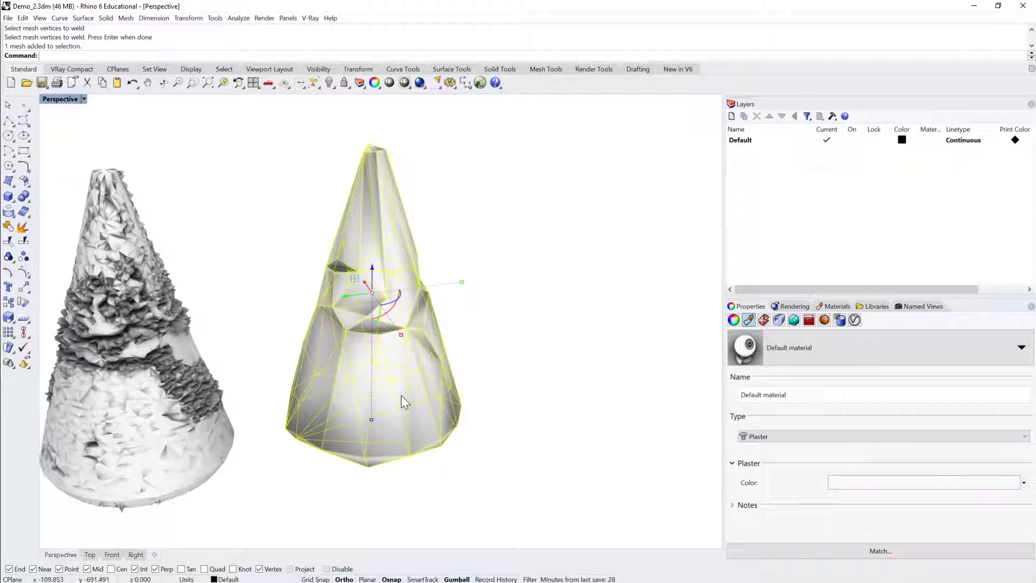
{"action": "left_click", "coordinate": [421, 219]}
{"action": "left_click", "coordinate": [400, 225]}
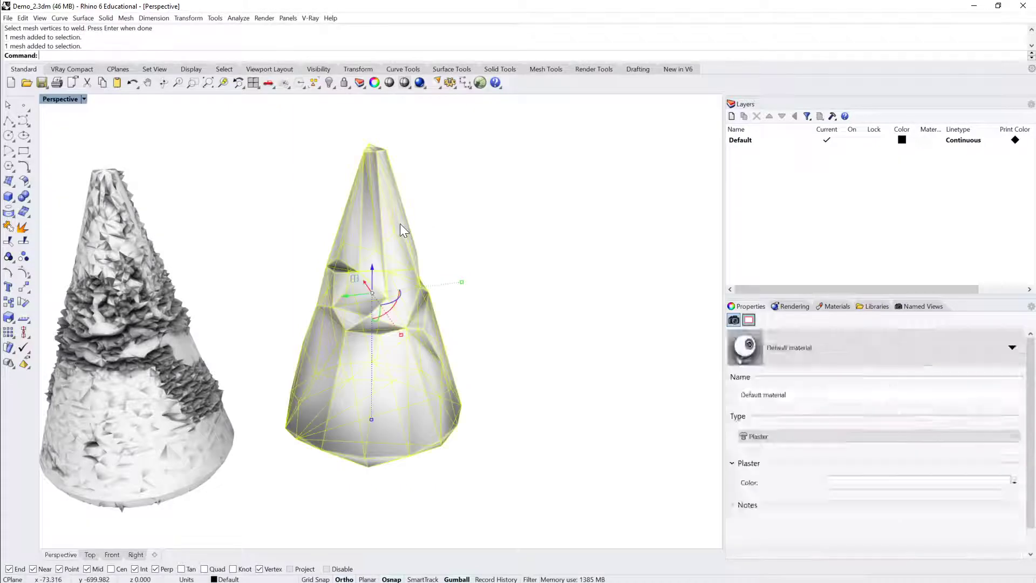
{"action": "left_click", "coordinate": [24, 242]}
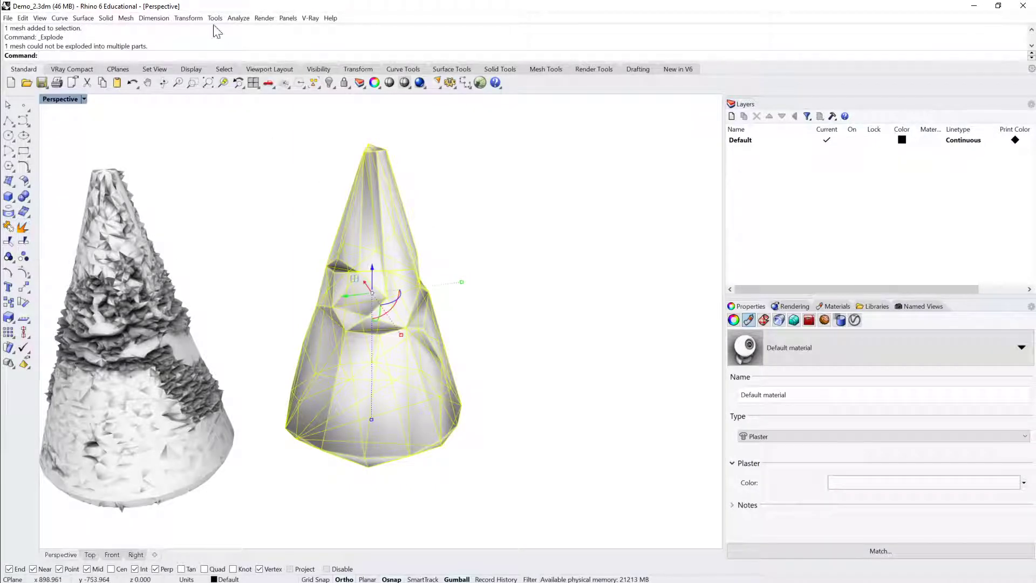
{"action": "left_click", "coordinate": [435, 132]}
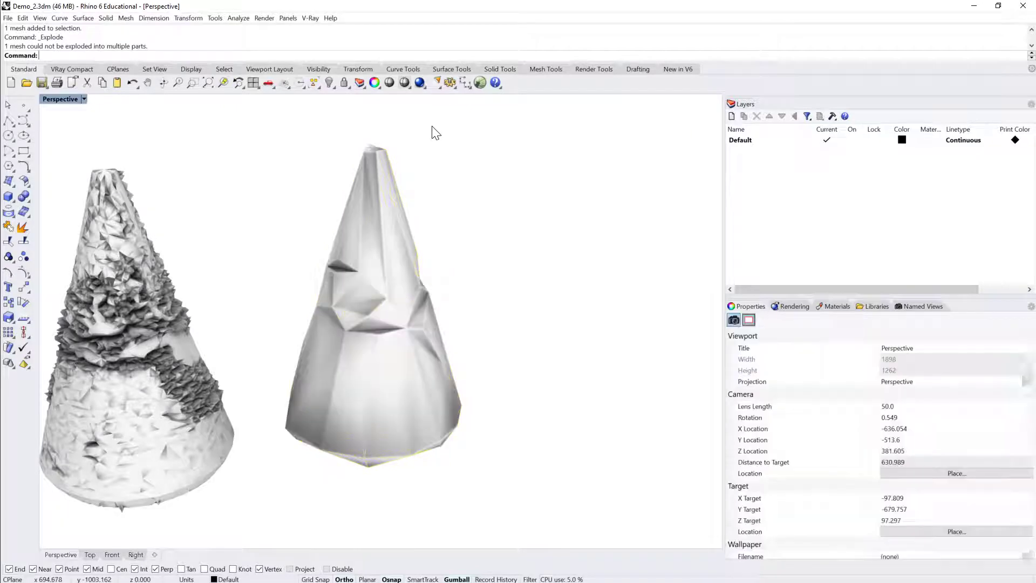
Step: Recalculate the welded 100-polygon cone's shading normals with RebuildMeshNormals and deselect the mesh
{"action": "left_click", "coordinate": [384, 217]}
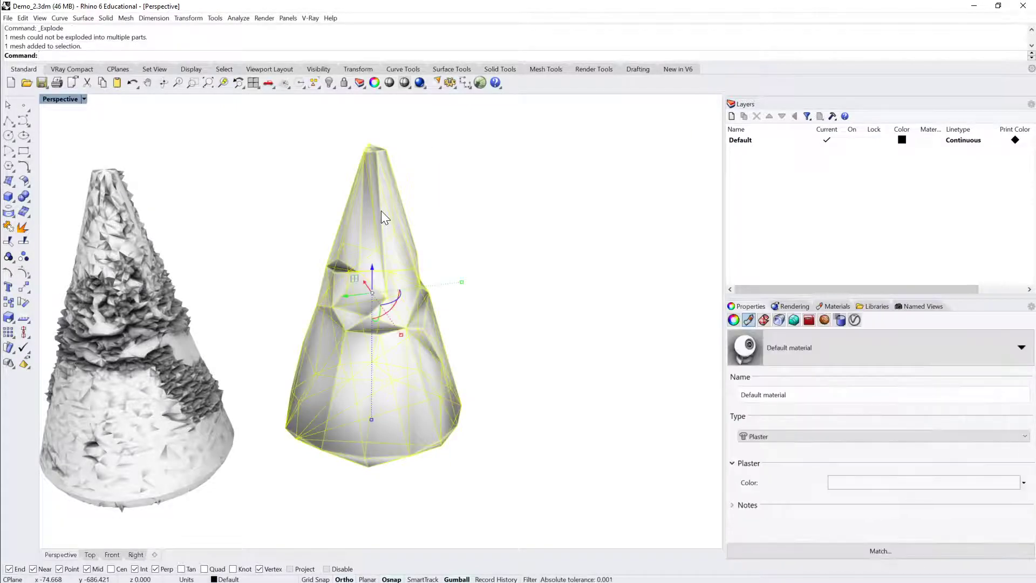
{"action": "type", "text": "buildMesh"}
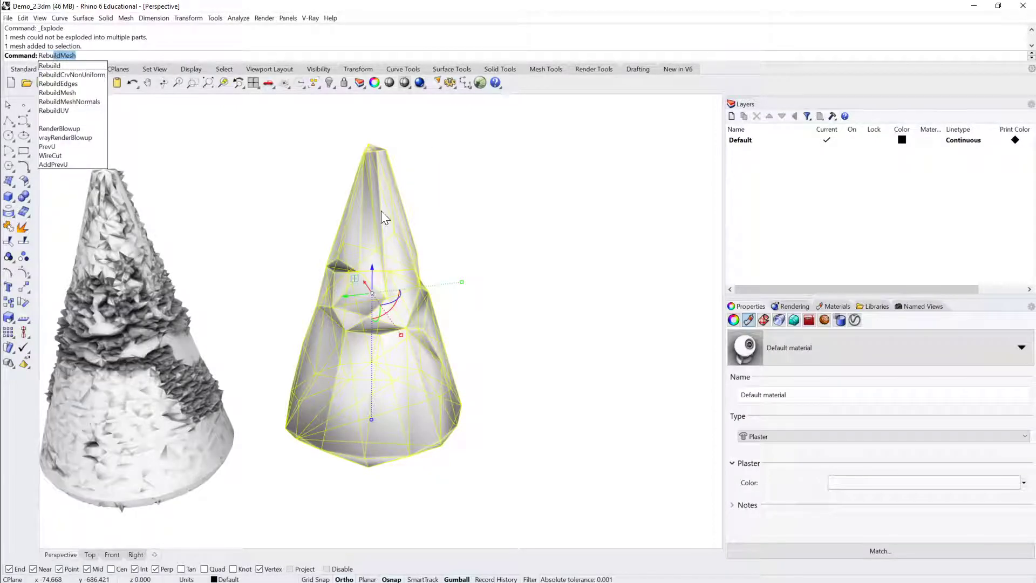
{"action": "left_click", "coordinate": [105, 102]}
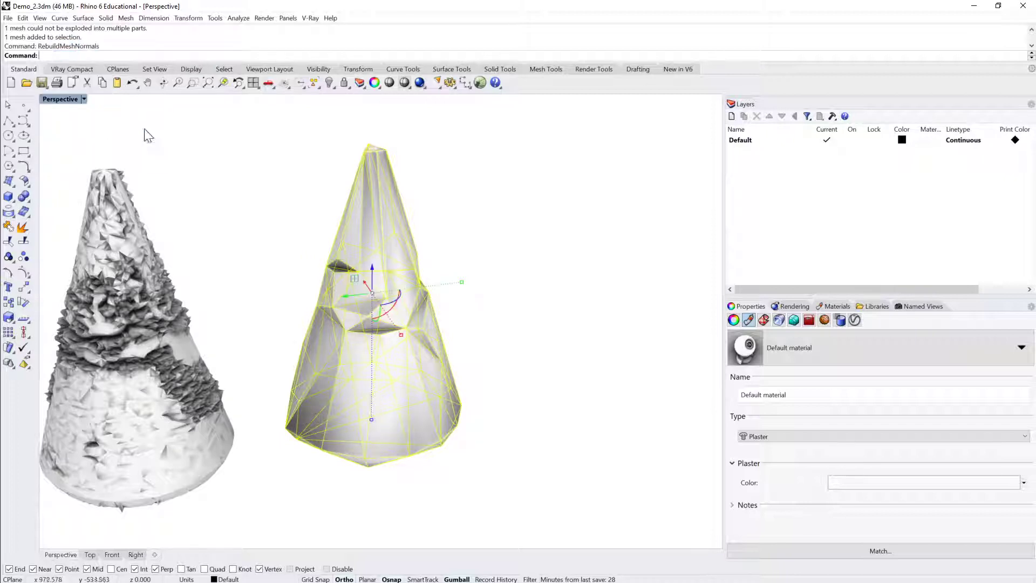
{"action": "left_click", "coordinate": [602, 263]}
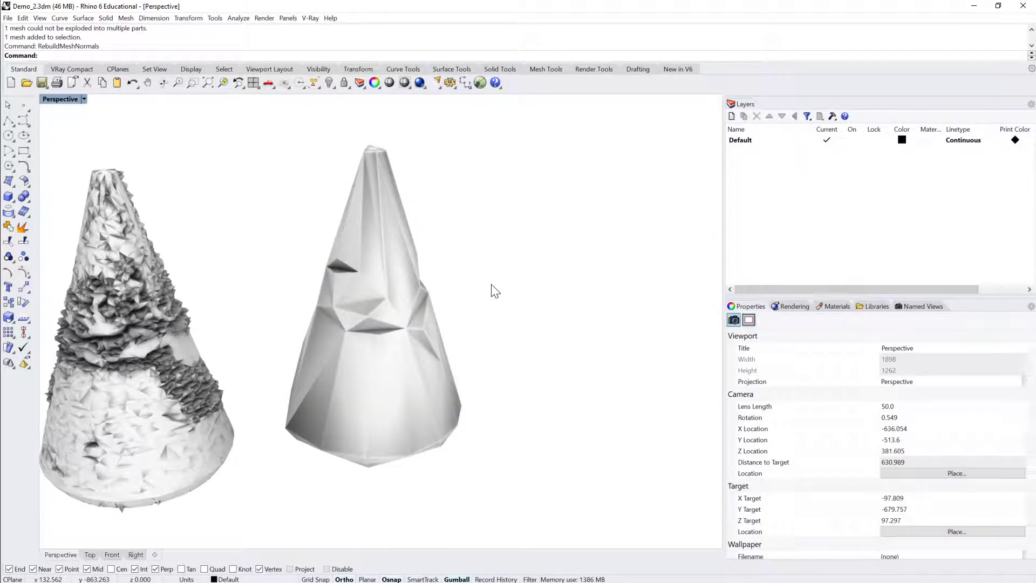
Step: Examine the welded cone's facets and edge shading up close from several sides and beside the denser cones
{"action": "scroll", "coordinate": [492, 289], "scroll_direction": "up", "scroll_amount": 6}
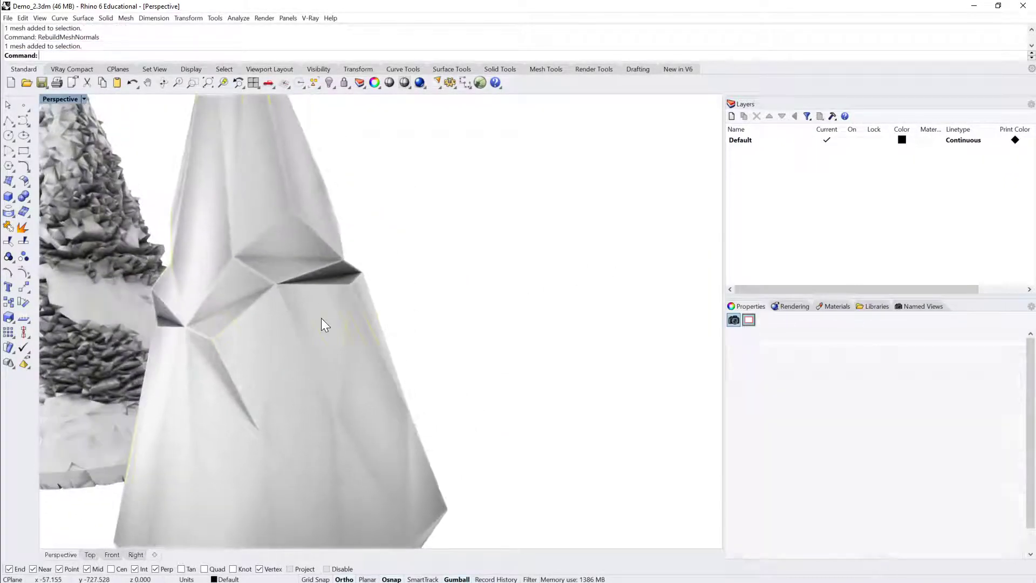
{"action": "left_click", "coordinate": [323, 324]}
{"action": "scroll", "coordinate": [490, 291], "scroll_direction": "up", "scroll_amount": 5}
{"action": "scroll", "coordinate": [507, 272], "scroll_direction": "down", "scroll_amount": 5}
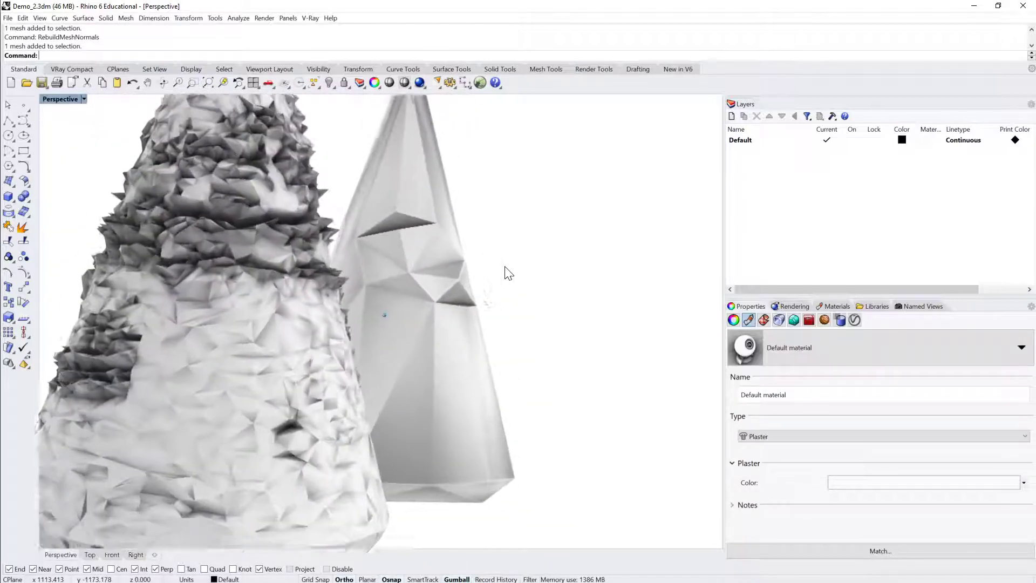
{"action": "scroll", "coordinate": [507, 272], "scroll_direction": "up", "scroll_amount": 8}
{"action": "right_click_drag", "start_coordinate": [291, 239], "coordinate": [485, 273], "text": "shift"}
{"action": "scroll", "coordinate": [485, 273], "scroll_direction": "up", "scroll_amount": 4}
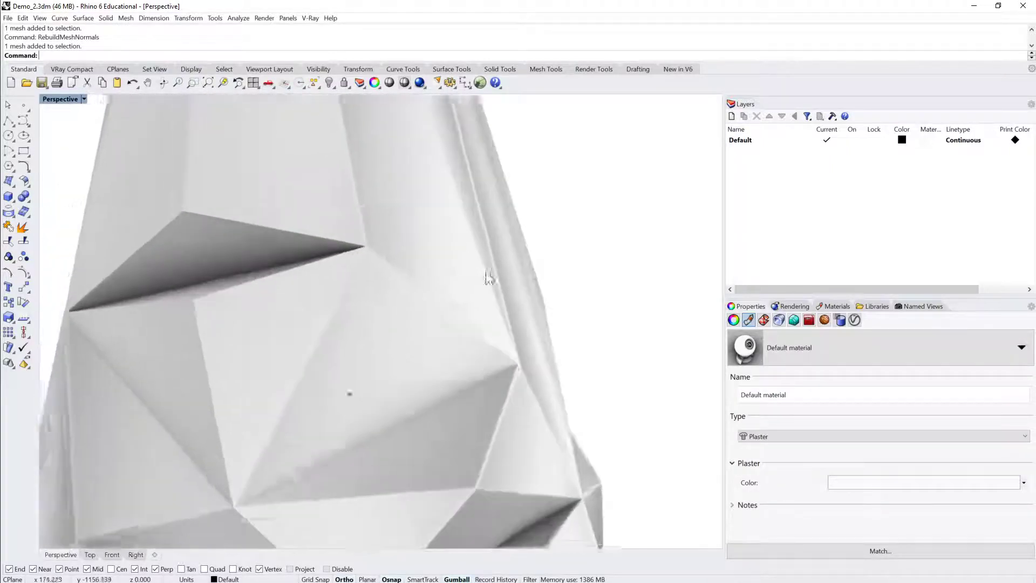
{"action": "key", "text": "Escape"}
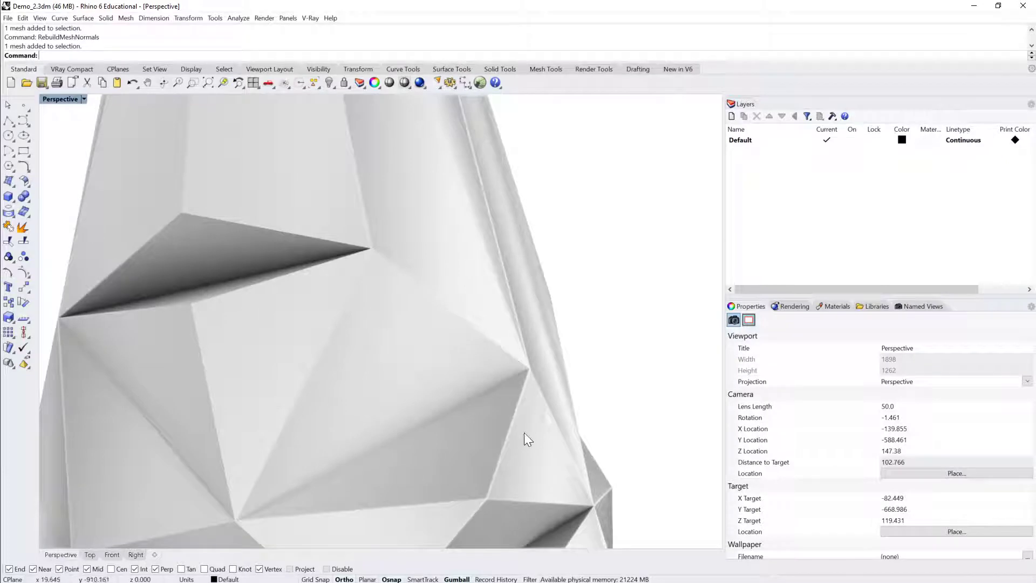
{"action": "right_click_drag", "start_coordinate": [532, 360], "coordinate": [512, 243]}
{"action": "right_click_drag", "start_coordinate": [599, 441], "coordinate": [603, 439]}
{"action": "scroll", "coordinate": [603, 439], "scroll_direction": "down", "scroll_amount": 10}
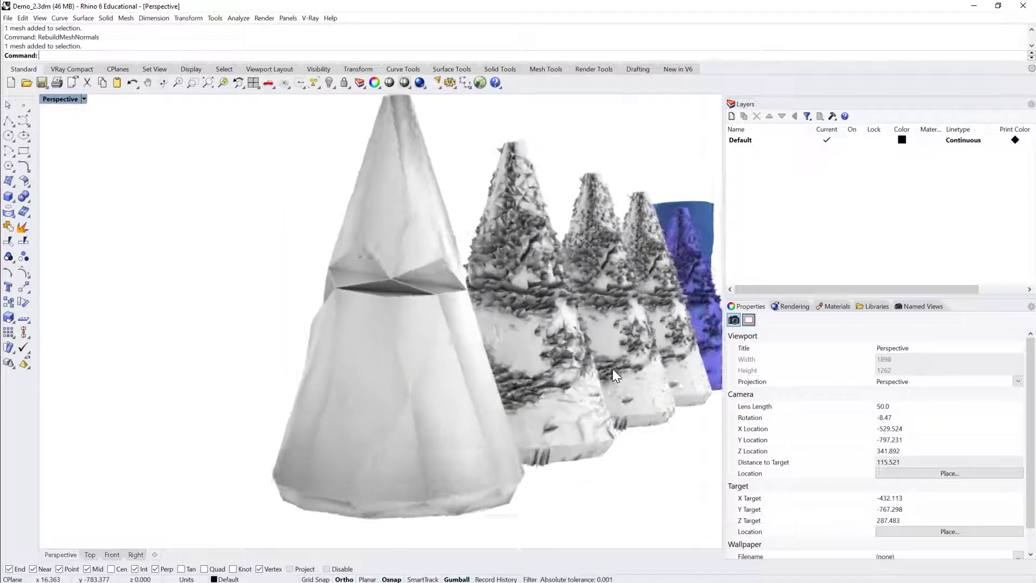
{"action": "right_click_drag", "start_coordinate": [326, 347], "coordinate": [487, 351]}
{"action": "scroll", "coordinate": [489, 358], "scroll_direction": "down", "scroll_amount": 5}
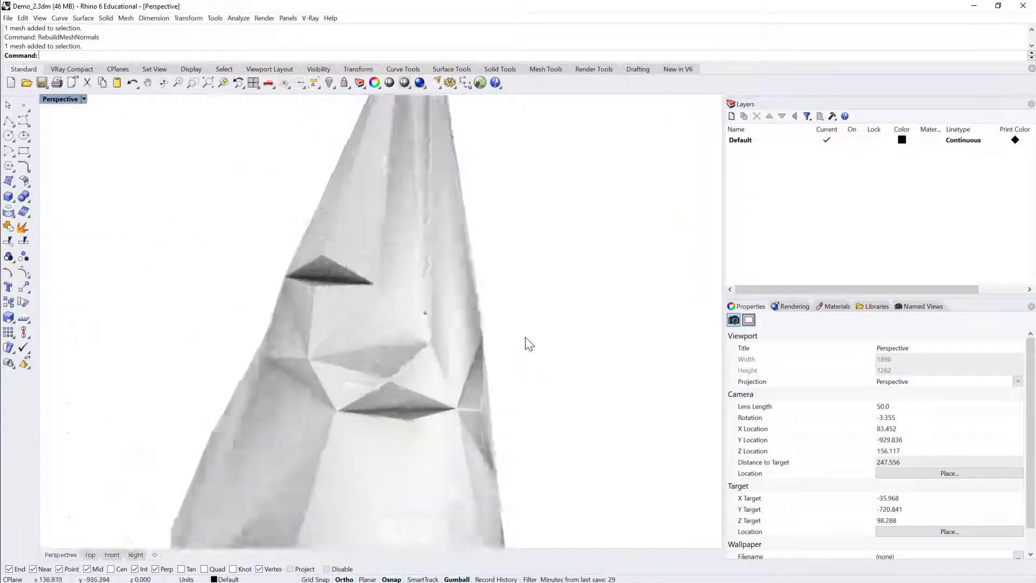
Step: Reduce the 100-polygon cone to 20 polygons with ReduceMesh
{"action": "left_click", "coordinate": [441, 313]}
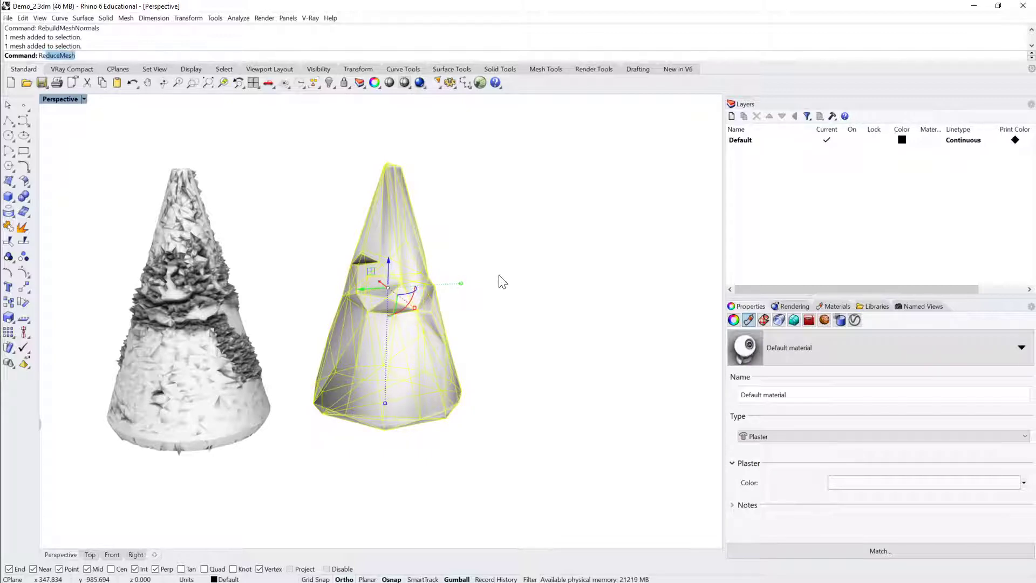
{"action": "key", "text": "Return"}
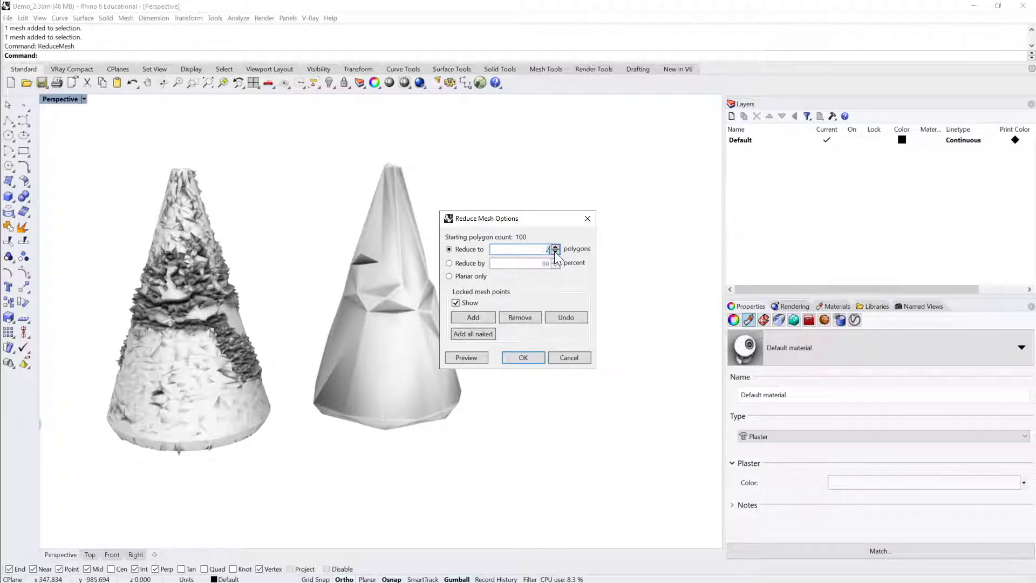
{"action": "left_click", "coordinate": [527, 357]}
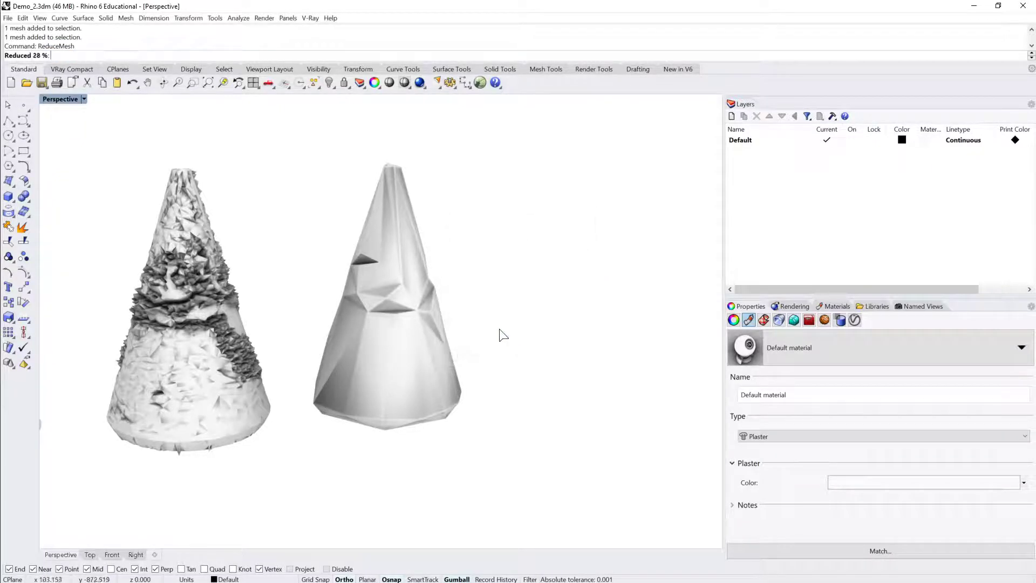
{"action": "left_click", "coordinate": [473, 274]}
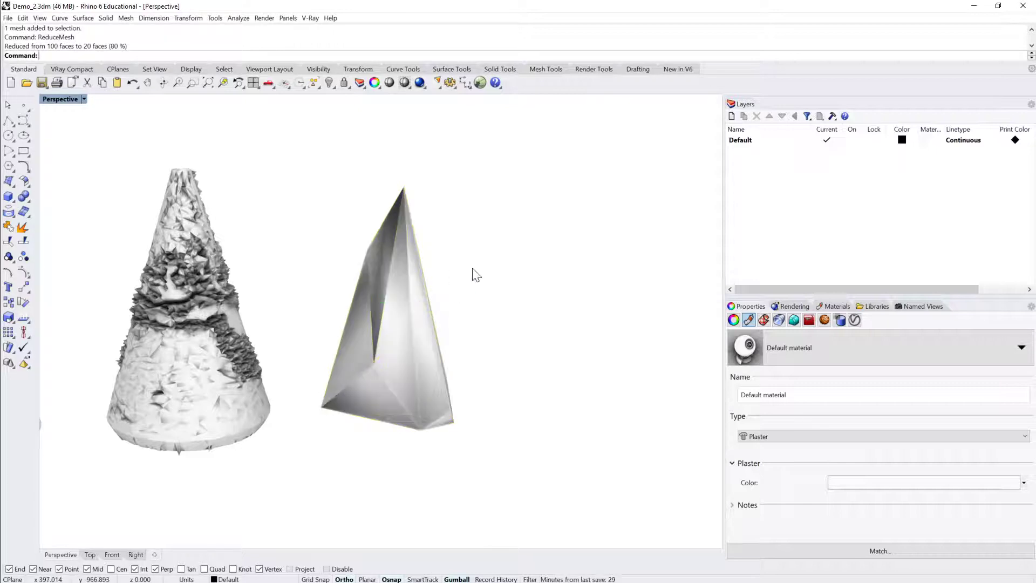
Step: Try exploding the 20-polygon cone into separate mesh parts
{"action": "right_click_drag", "start_coordinate": [473, 274], "coordinate": [381, 299]}
{"action": "left_click", "coordinate": [380, 299]}
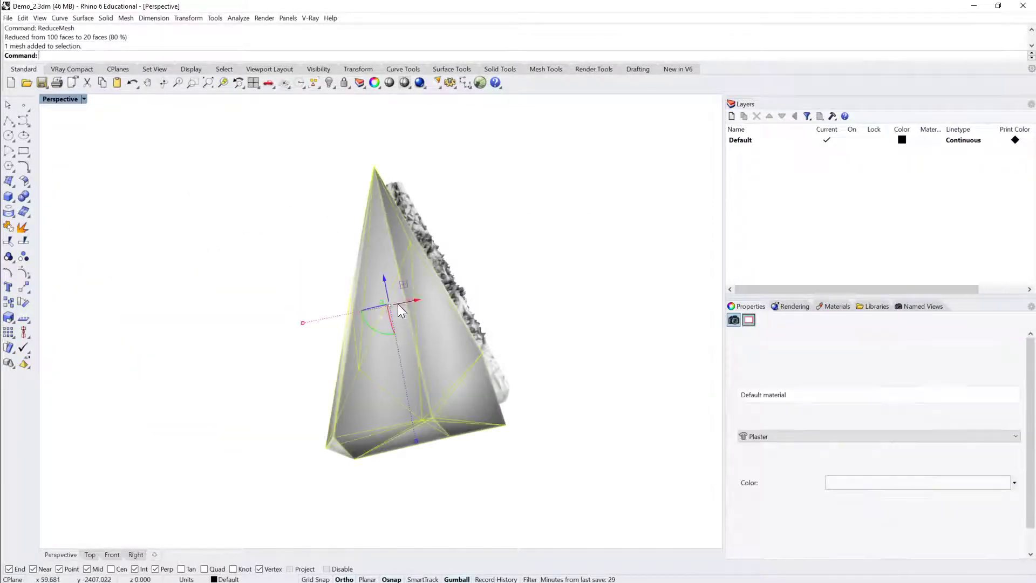
{"action": "left_click", "coordinate": [23, 229]}
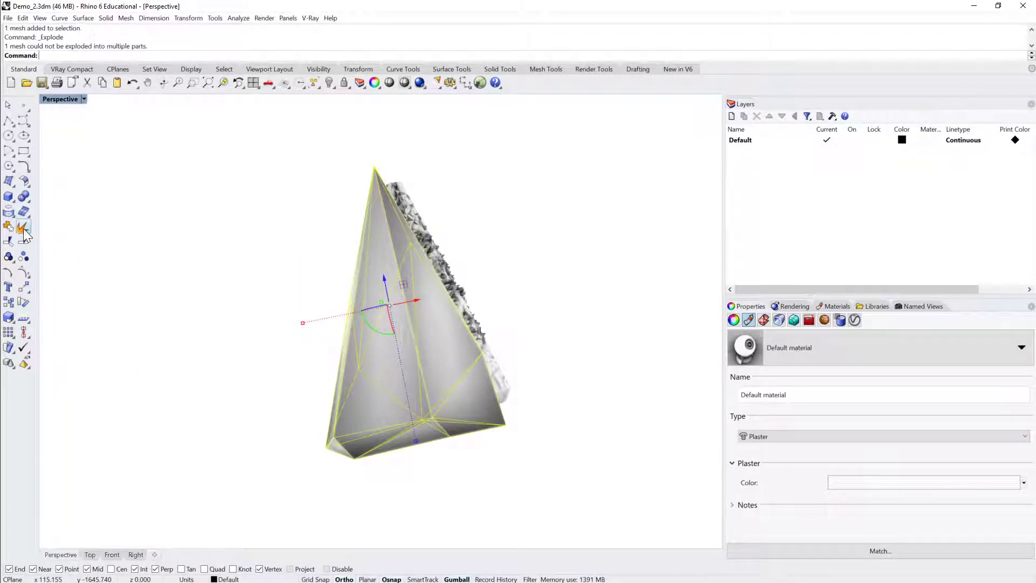
{"action": "right_click_drag", "start_coordinate": [432, 232], "coordinate": [415, 303]}
{"action": "left_click", "coordinate": [579, 234]}
Step: Enable displacement on the 20-polygon cone and assign the Concrete01_Normal texture to it
{"action": "left_click", "coordinate": [416, 303]}
{"action": "right_click_drag", "start_coordinate": [504, 308], "coordinate": [647, 312]}
{"action": "left_click", "coordinate": [824, 319]}
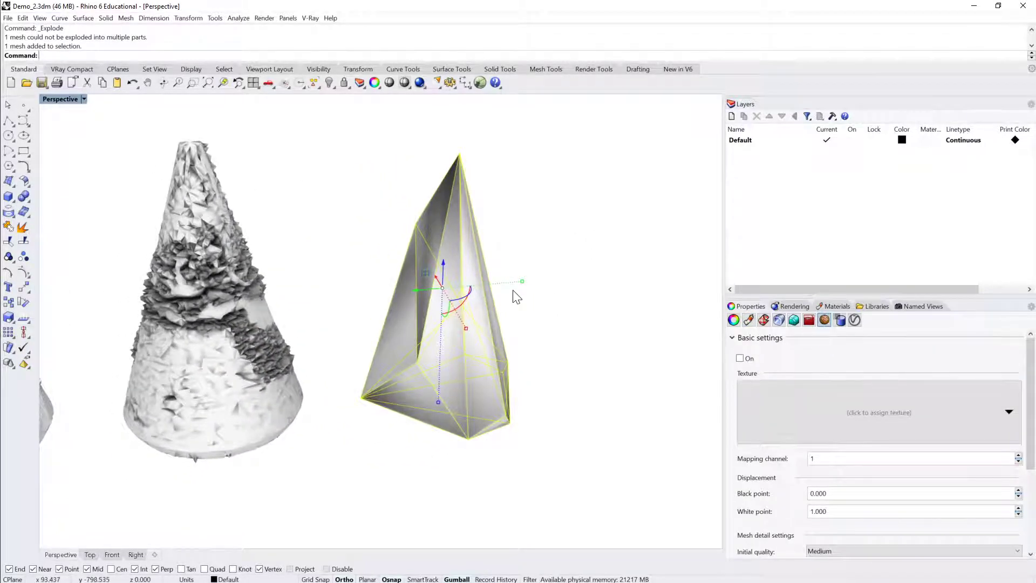
{"action": "left_click", "coordinate": [740, 358]}
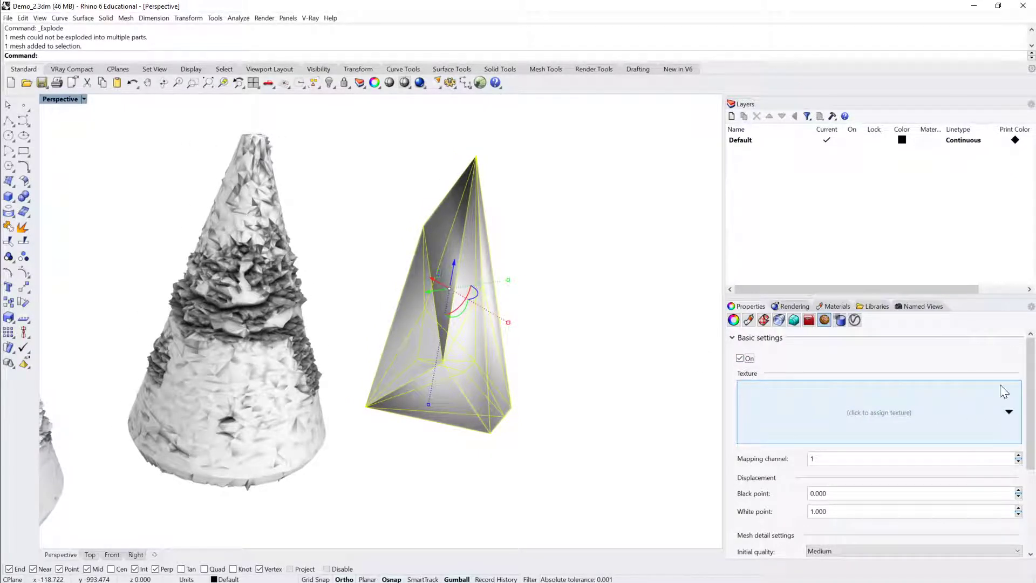
{"action": "left_click", "coordinate": [1009, 413]}
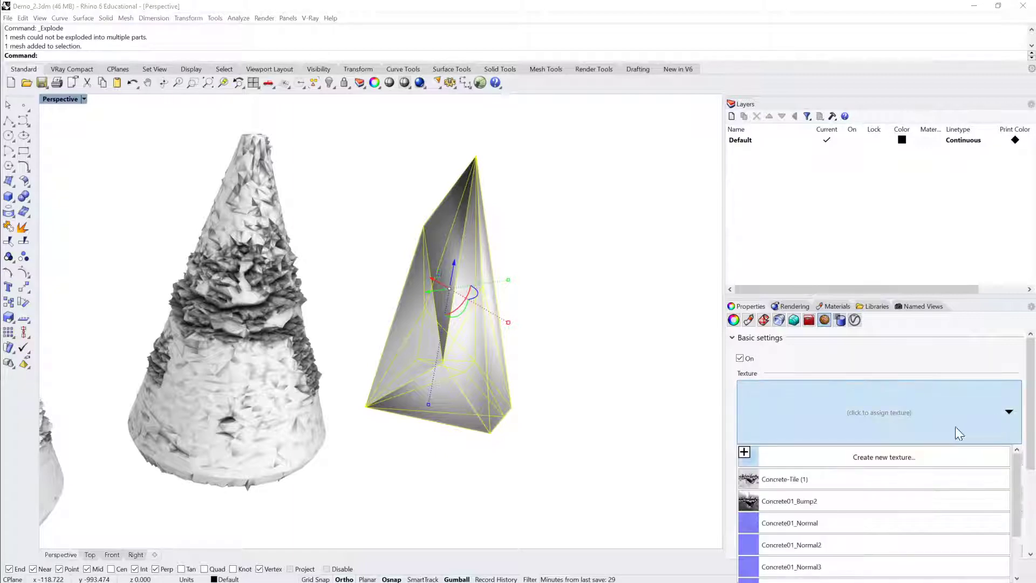
{"action": "scroll", "coordinate": [899, 465], "scroll_direction": "down", "scroll_amount": 1}
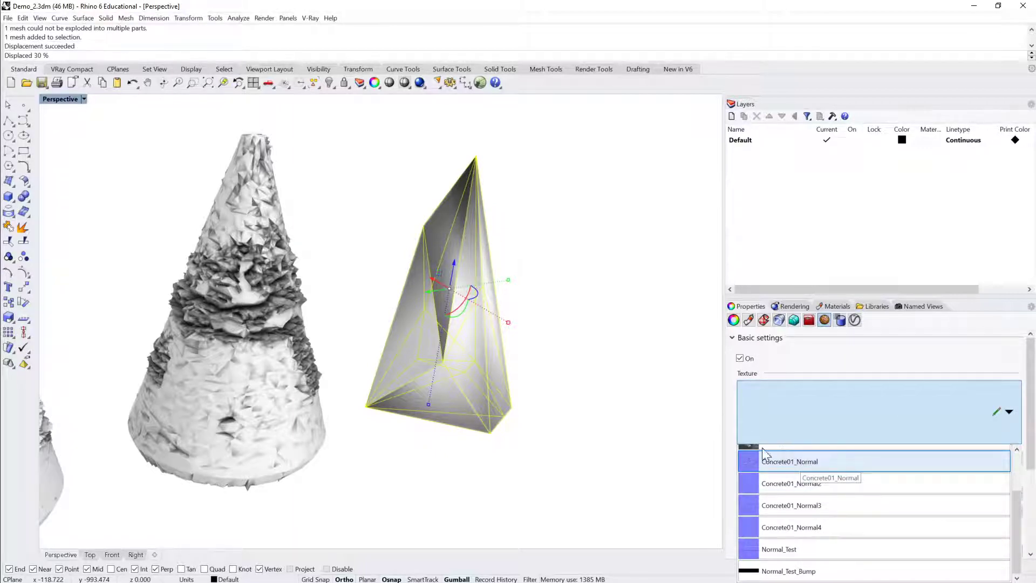
Step: Examine the displaced 20-polygon cone's surface from several sides next to the denser cones
{"action": "right_click_drag", "start_coordinate": [582, 352], "coordinate": [582, 352]}
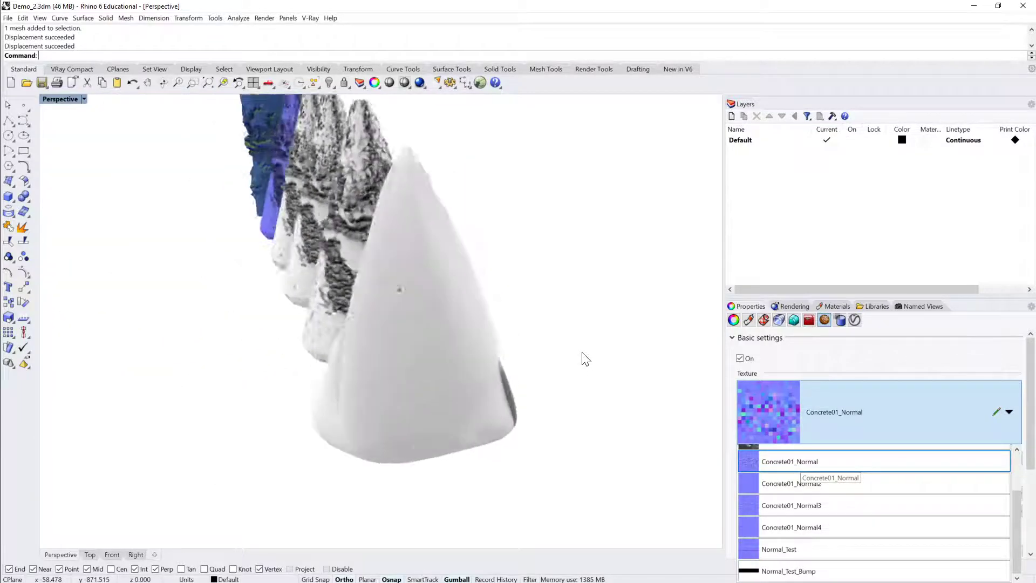
{"action": "scroll", "coordinate": [432, 351], "scroll_direction": "up", "scroll_amount": 2}
{"action": "left_click", "coordinate": [380, 337]}
{"action": "right_click_drag", "start_coordinate": [380, 336], "coordinate": [458, 350]}
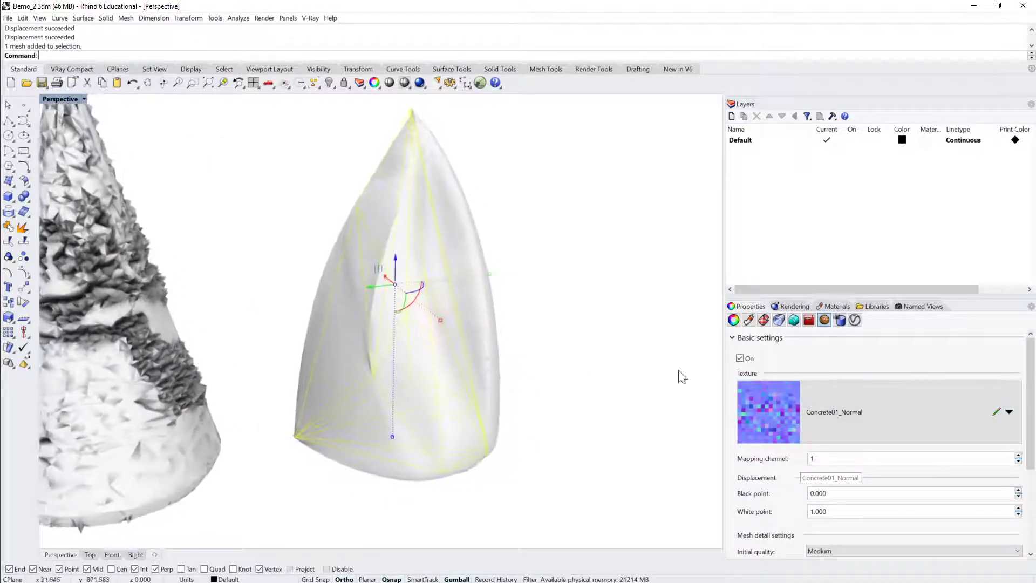
{"action": "right_click_drag", "start_coordinate": [682, 376], "coordinate": [471, 324]}
{"action": "left_click", "coordinate": [588, 372]}
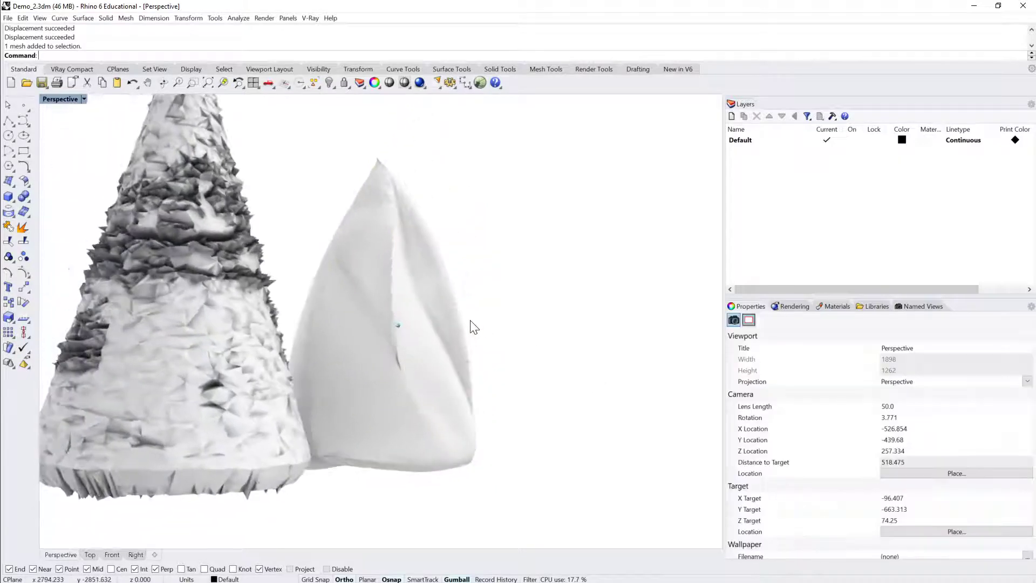
{"action": "right_click_drag", "start_coordinate": [429, 296], "coordinate": [561, 318]}
Step: Try Concrete01_Bump2 as the 20-polygon cone's displacement texture, replace it with Concrete-Tile (1), and inspect the displaced surface
{"action": "left_click", "coordinate": [435, 304]}
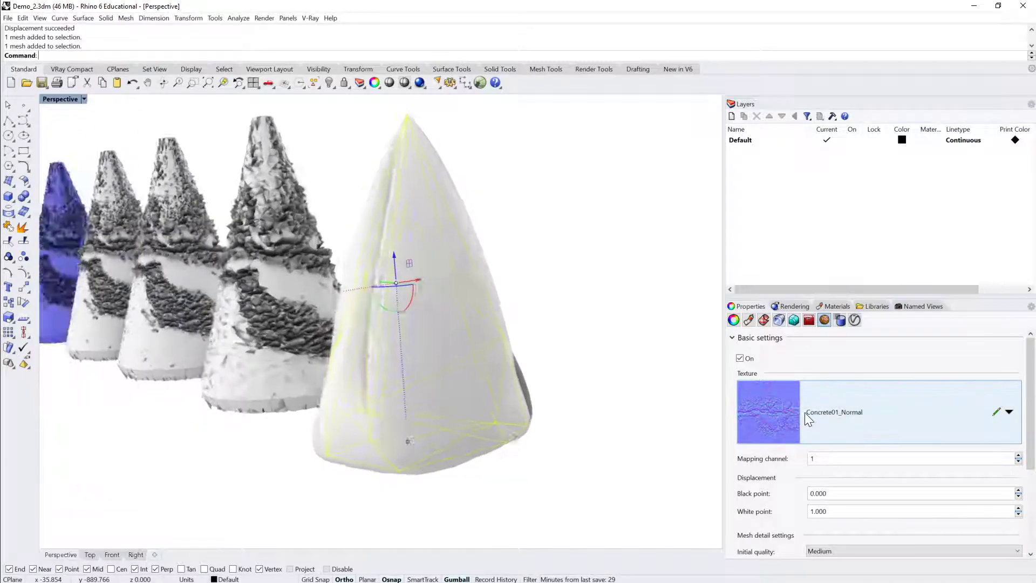
{"action": "left_click", "coordinate": [1008, 412]}
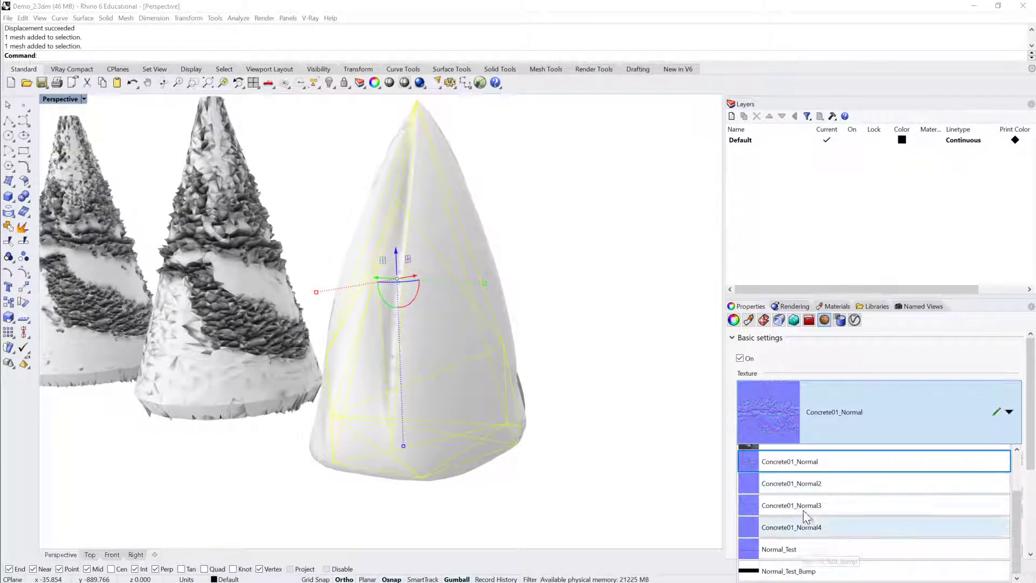
{"action": "scroll", "coordinate": [801, 498], "scroll_direction": "up", "scroll_amount": 1}
{"action": "left_click", "coordinate": [797, 486]}
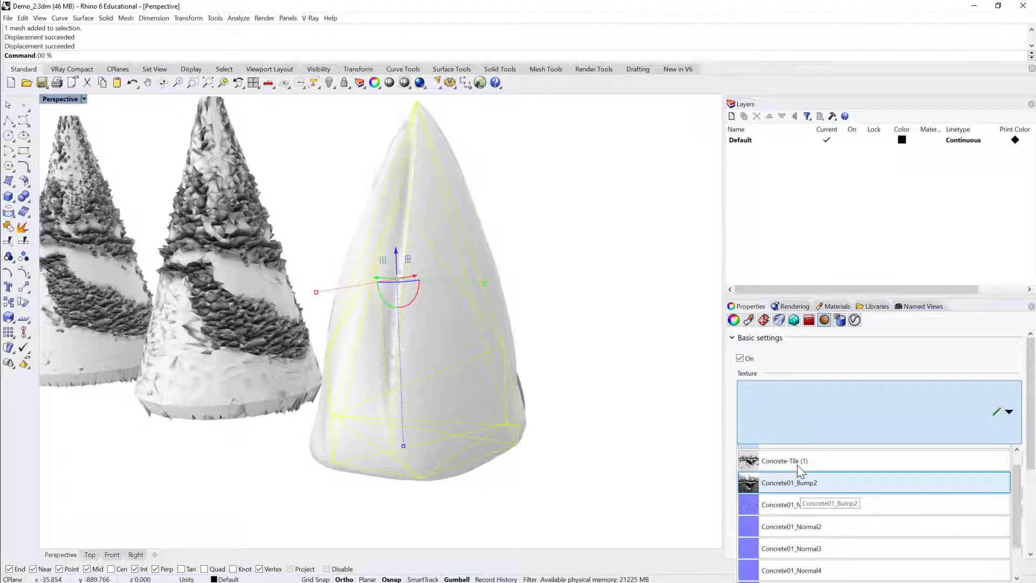
{"action": "left_click", "coordinate": [798, 465]}
{"action": "right_click_drag", "start_coordinate": [696, 411], "coordinate": [370, 200]}
{"action": "left_click", "coordinate": [370, 199]}
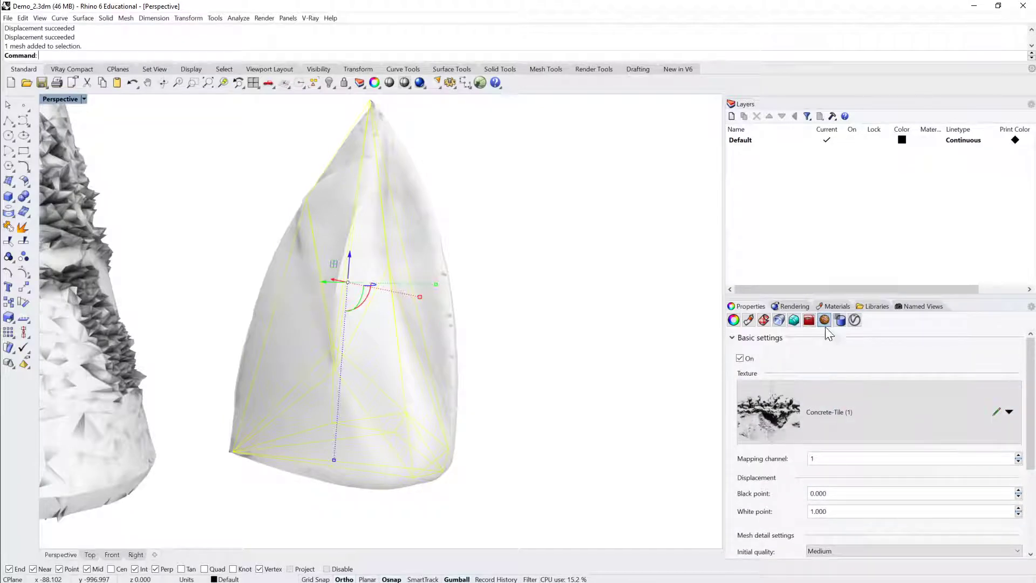
Step: Apply spherical texture mapping to the 20-polygon cone, using its bounding box and the World coordinate system
{"action": "left_click", "coordinate": [764, 322]}
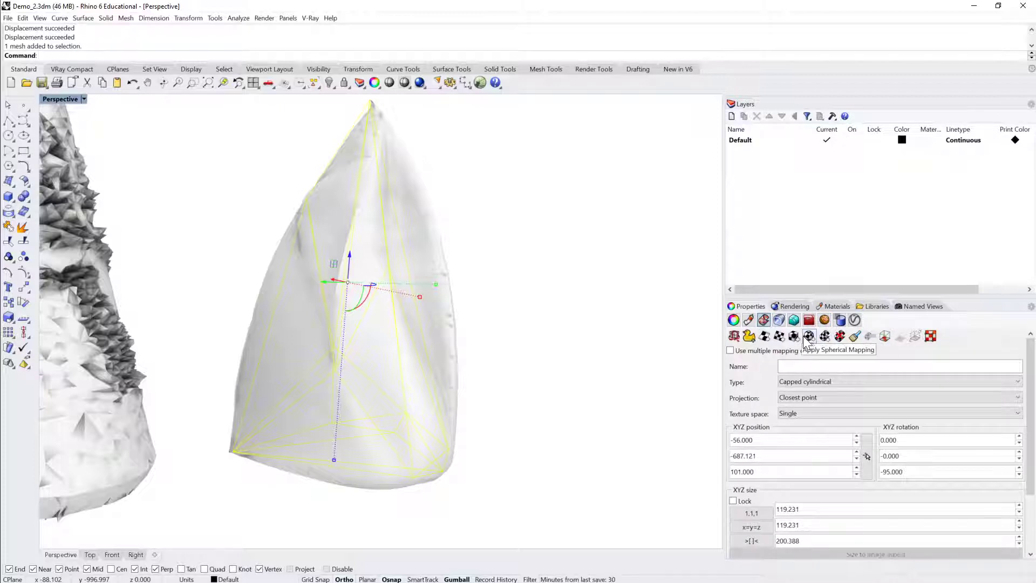
{"action": "left_click", "coordinate": [809, 336]}
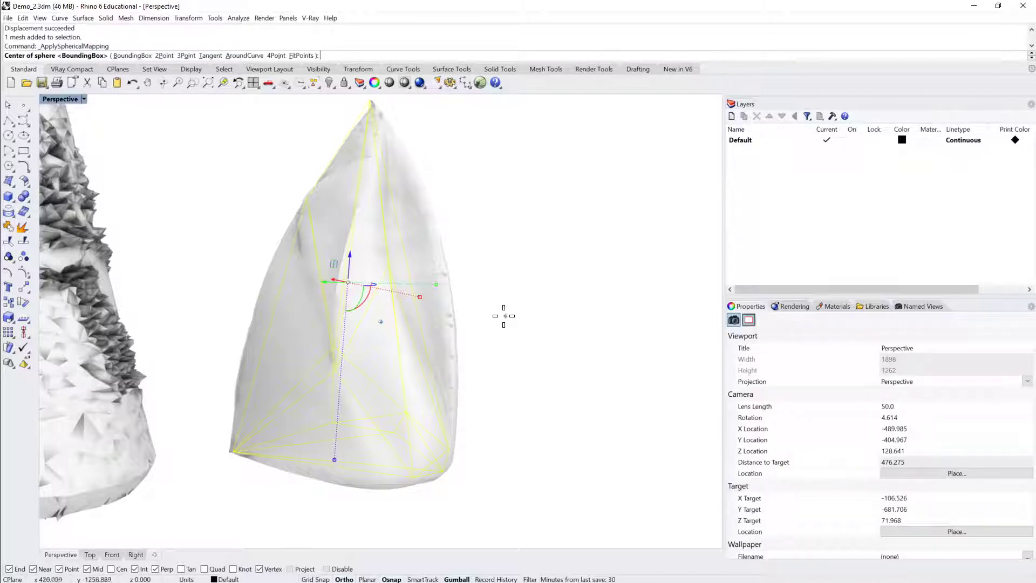
{"action": "key", "text": "Return"}
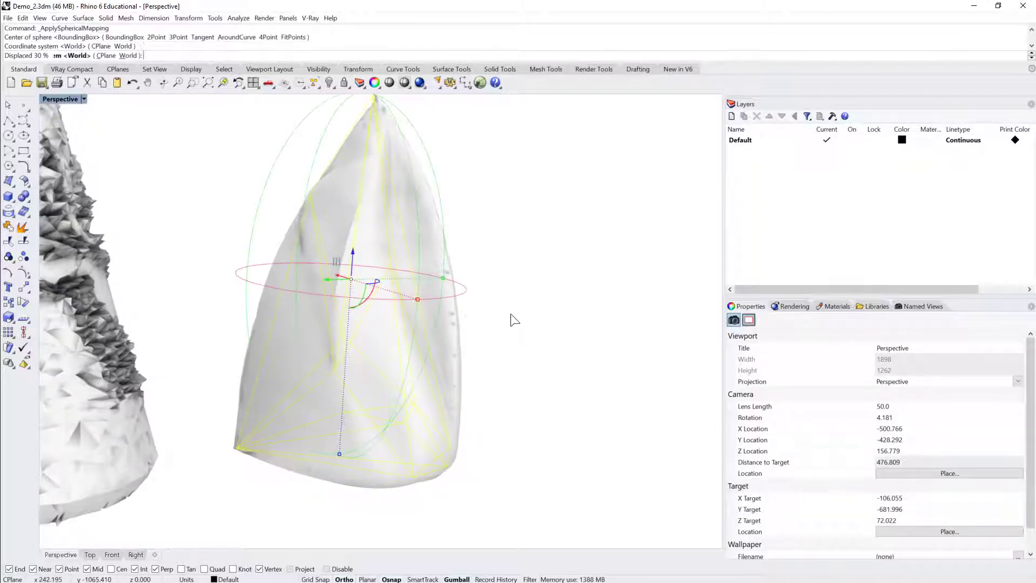
{"action": "right_click_drag", "start_coordinate": [510, 314], "coordinate": [511, 315]}
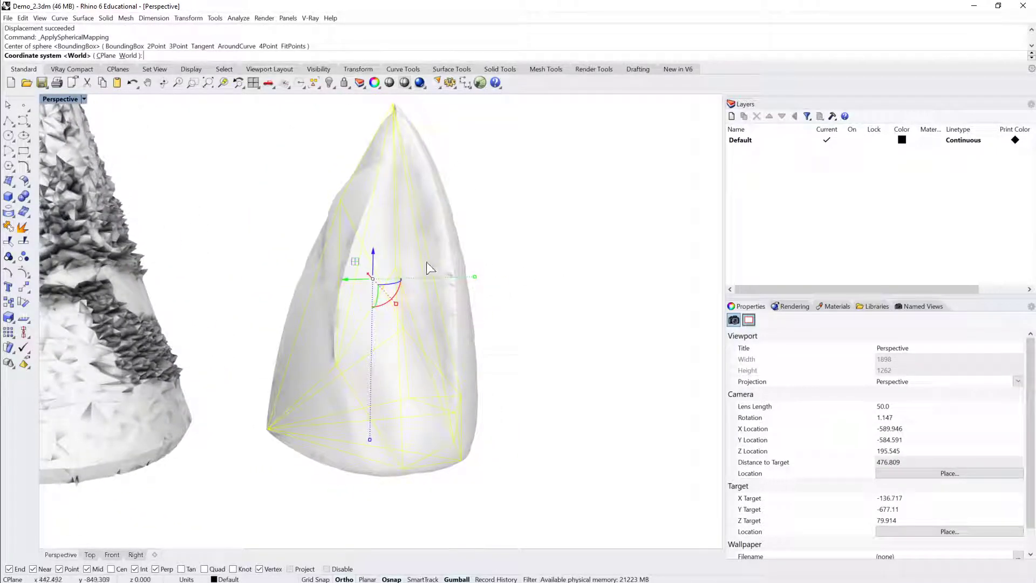
{"action": "scroll", "coordinate": [463, 263], "scroll_direction": "down", "scroll_amount": 4}
{"action": "scroll", "coordinate": [462, 263], "scroll_direction": "up", "scroll_amount": 4}
{"action": "key", "text": "Return"}
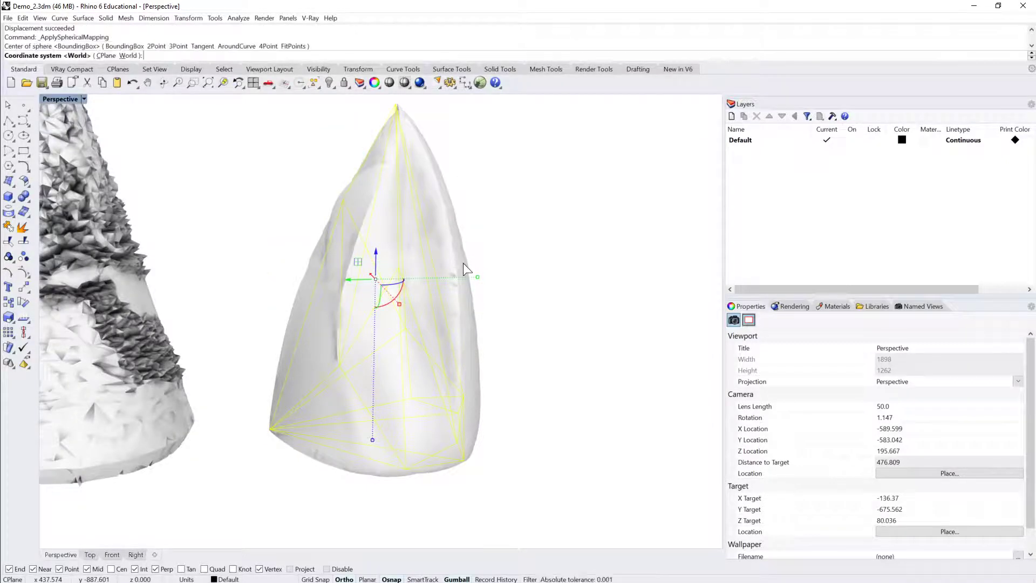
{"action": "key", "text": "Return"}
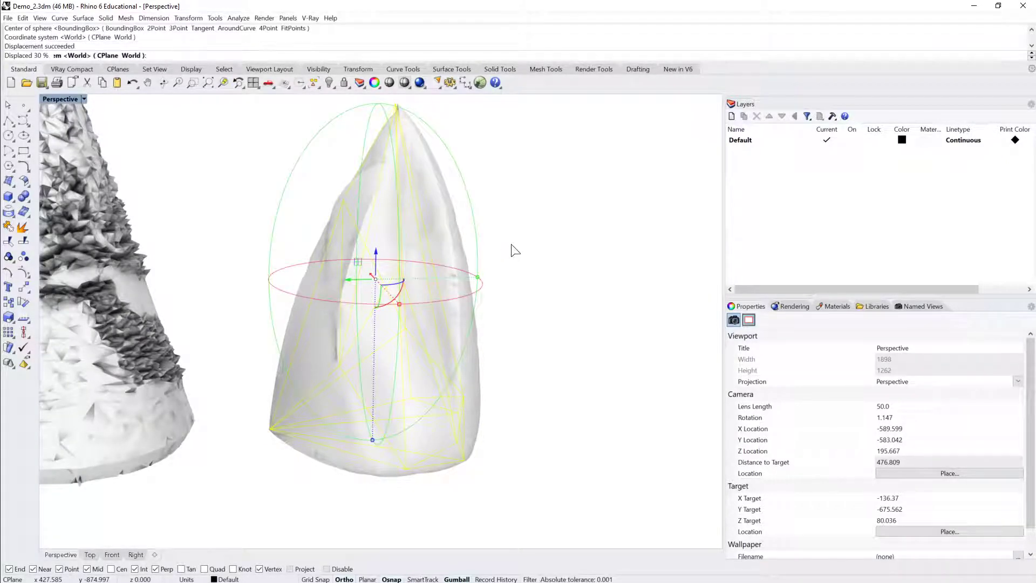
{"action": "key", "text": "Return"}
{"action": "key", "text": "Return"}
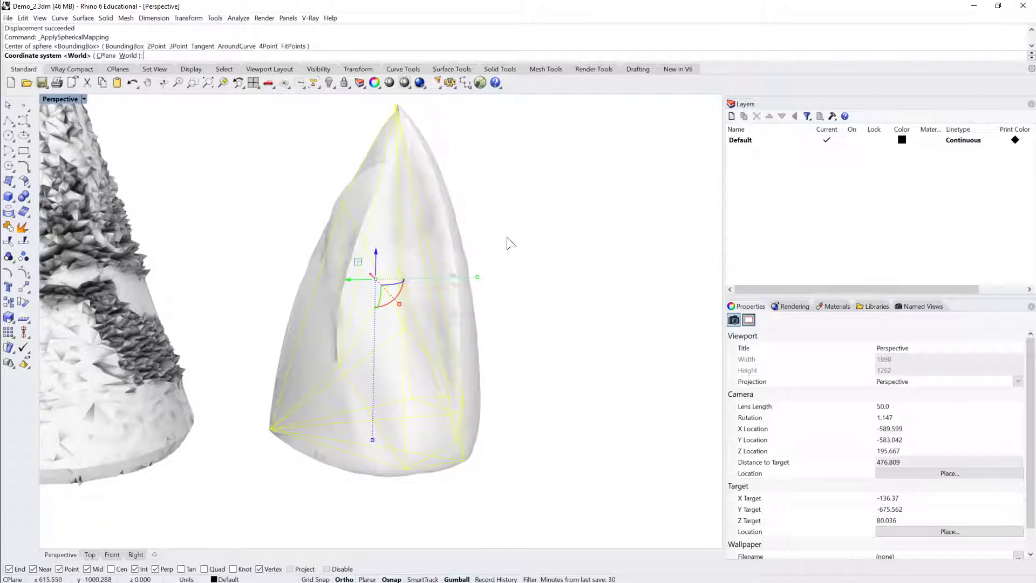
{"action": "key", "text": "Return"}
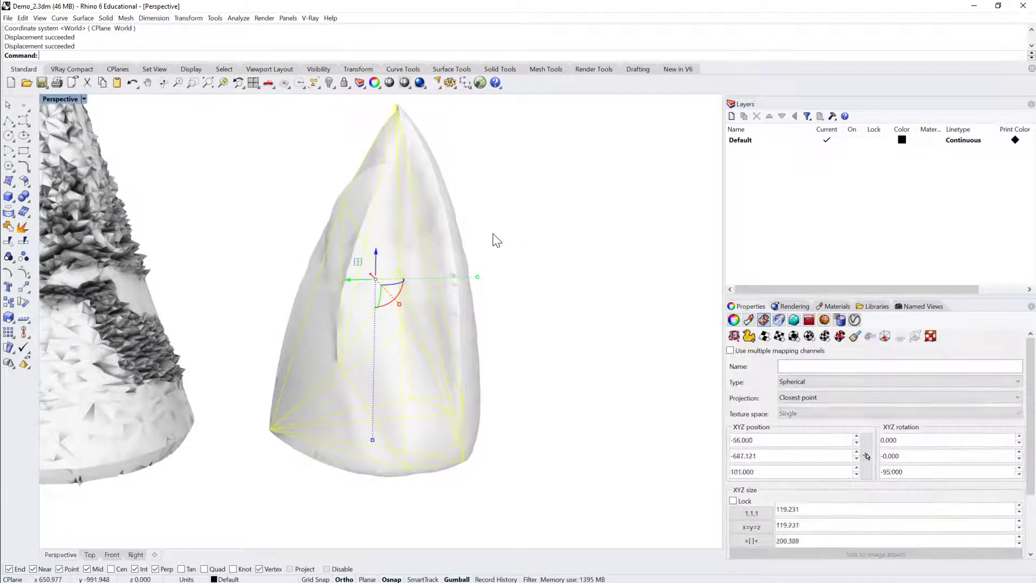
Step: Set the displacement white point of the 20-polygon cone to 10
{"action": "left_click", "coordinate": [824, 319]}
{"action": "scroll", "coordinate": [862, 511], "scroll_direction": "down", "scroll_amount": 1}
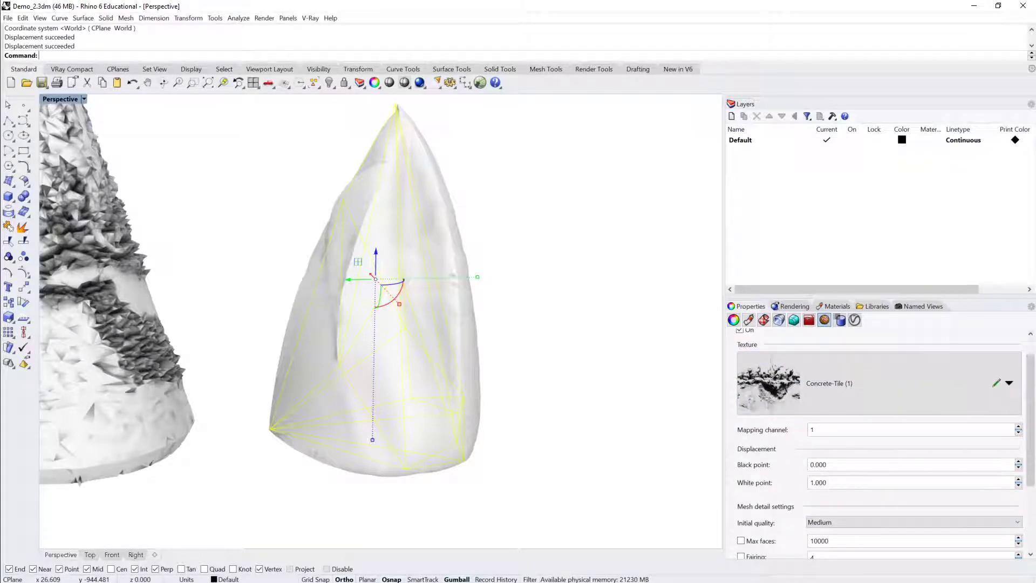
{"action": "type", "text": "1"}
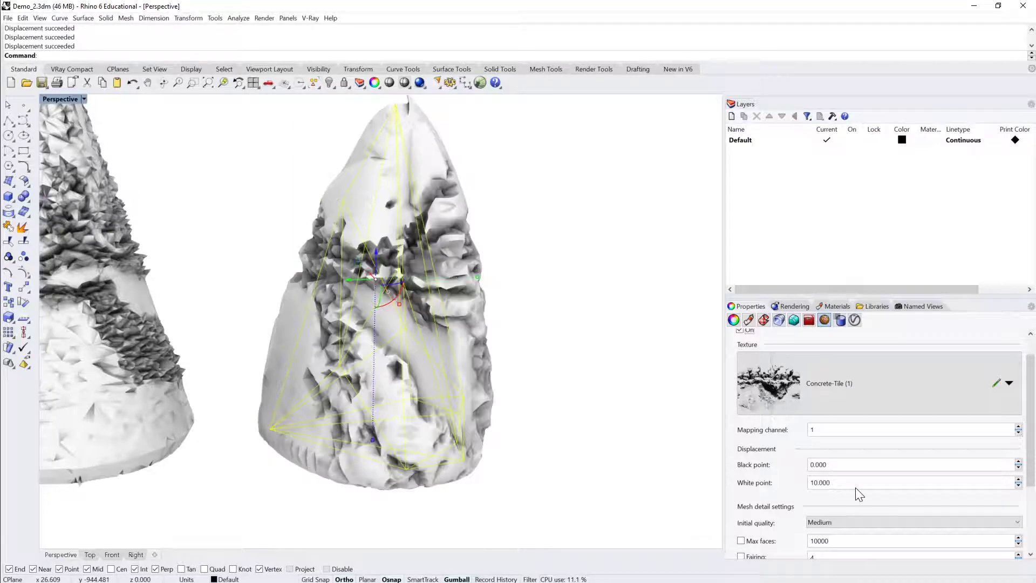
{"action": "left_click", "coordinate": [601, 392]}
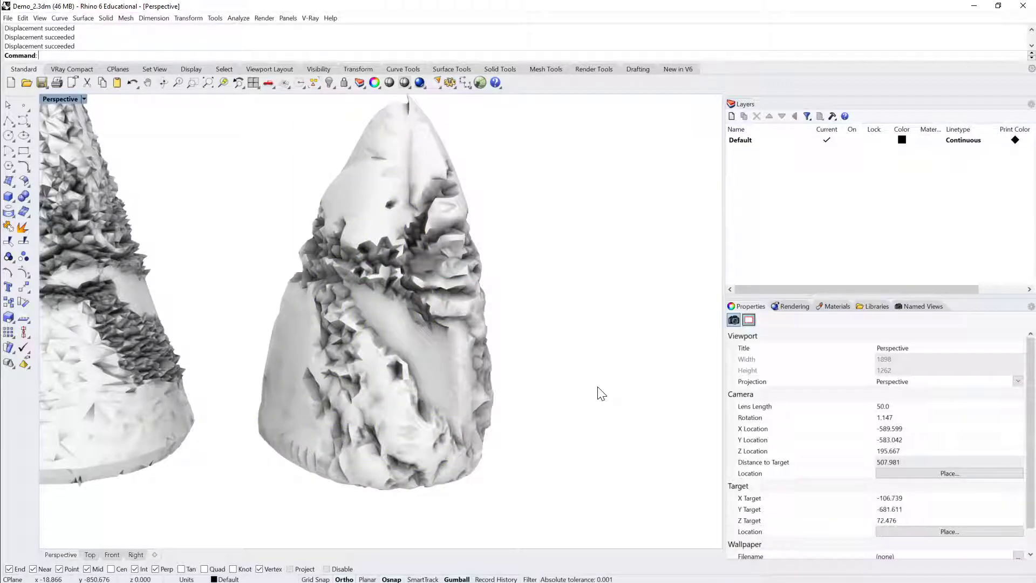
Step: Compare the strongly displaced 20-polygon cone with the row of denser cones
{"action": "right_click_drag", "start_coordinate": [458, 303], "coordinate": [529, 296]}
{"action": "scroll", "coordinate": [526, 299], "scroll_direction": "down", "scroll_amount": 3}
{"action": "left_click", "coordinate": [448, 299]}
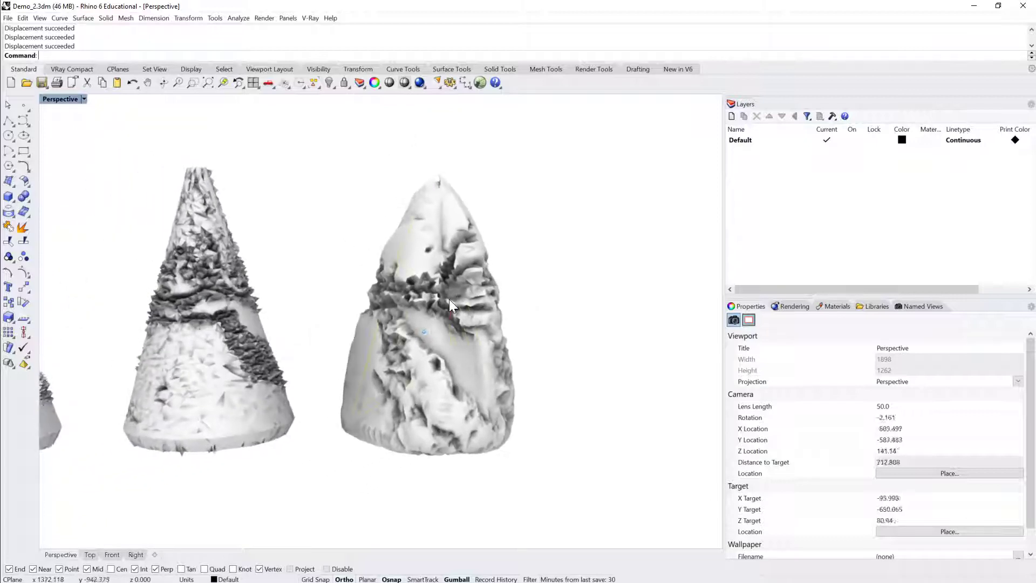
{"action": "left_click", "coordinate": [448, 299]}
{"action": "scroll", "coordinate": [503, 313], "scroll_direction": "up", "scroll_amount": 5}
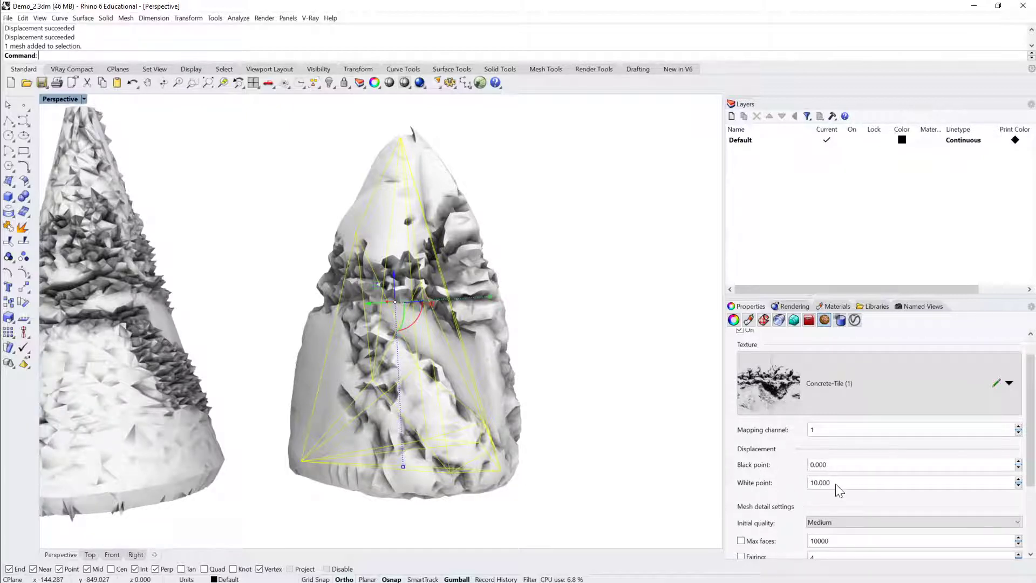
{"action": "left_click", "coordinate": [648, 383]}
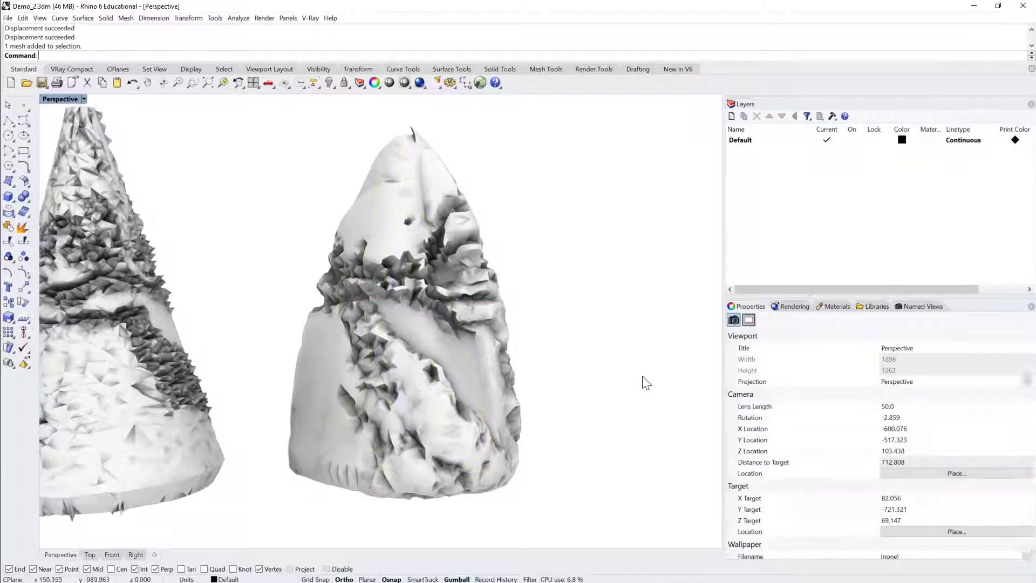
{"action": "left_click", "coordinate": [427, 342]}
{"action": "scroll", "coordinate": [427, 341], "scroll_direction": "down", "scroll_amount": 6}
{"action": "right_click_drag", "start_coordinate": [427, 342], "coordinate": [593, 305], "text": "shift"}
{"action": "left_click", "coordinate": [650, 292]}
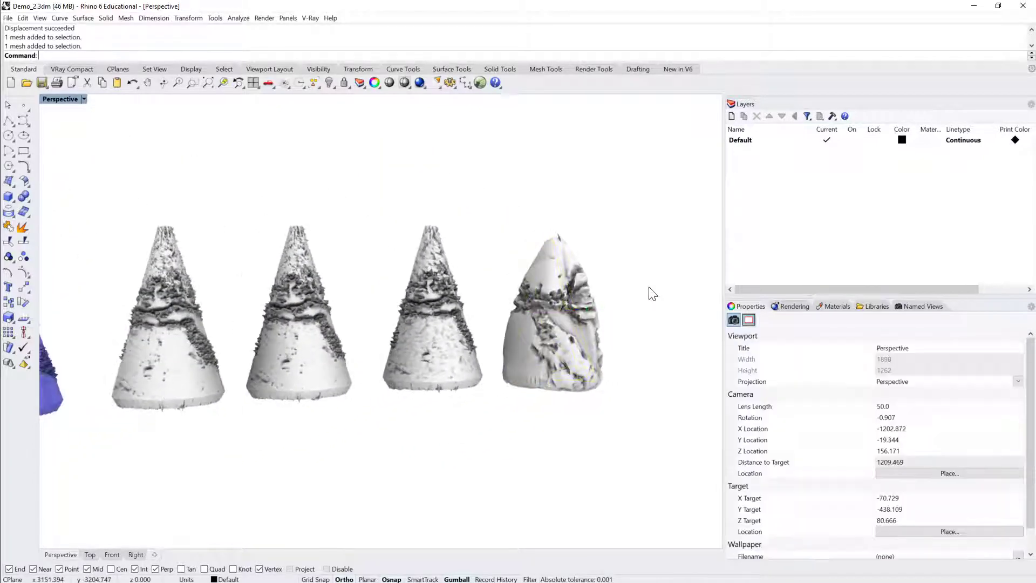
{"action": "scroll", "coordinate": [648, 287], "scroll_direction": "down", "scroll_amount": 1}
{"action": "right_click_drag", "start_coordinate": [649, 287], "coordinate": [582, 310], "text": "shift"}
{"action": "scroll", "coordinate": [449, 303], "scroll_direction": "up", "scroll_amount": 1}
{"action": "scroll", "coordinate": [449, 302], "scroll_direction": "down", "scroll_amount": 4}
{"action": "scroll", "coordinate": [449, 303], "scroll_direction": "down", "scroll_amount": 2}
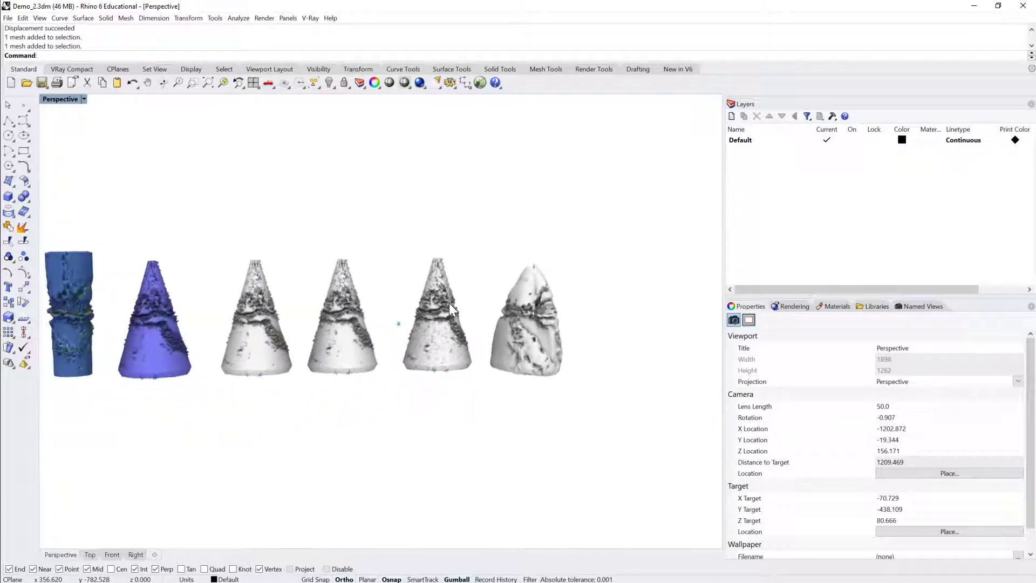
Step: Inspect the 20-polygon cone's surface relief and its simple base mesh up close
{"action": "left_click", "coordinate": [537, 332]}
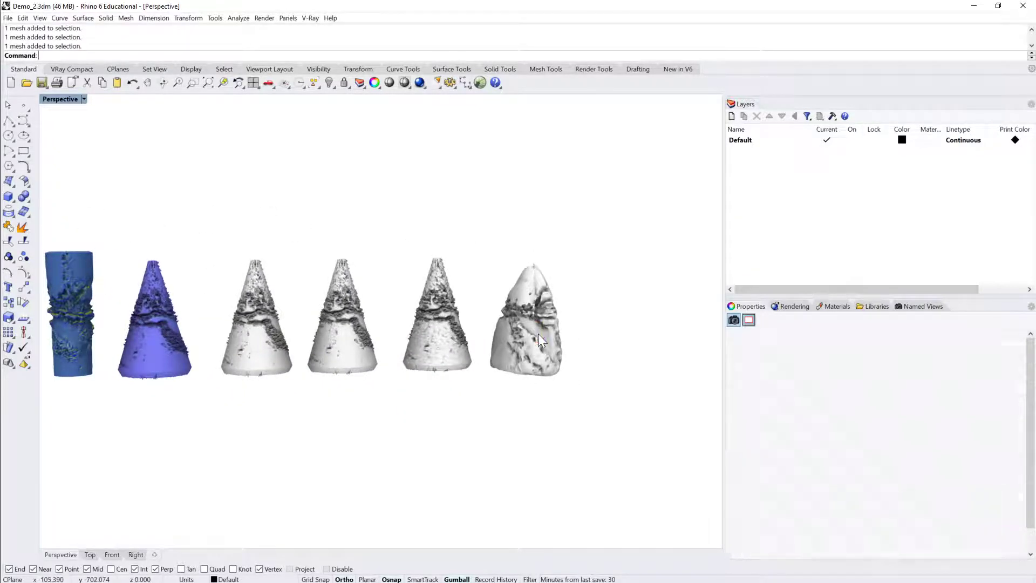
{"action": "scroll", "coordinate": [538, 334], "scroll_direction": "up", "scroll_amount": 3}
{"action": "scroll", "coordinate": [541, 340], "scroll_direction": "up", "scroll_amount": 4}
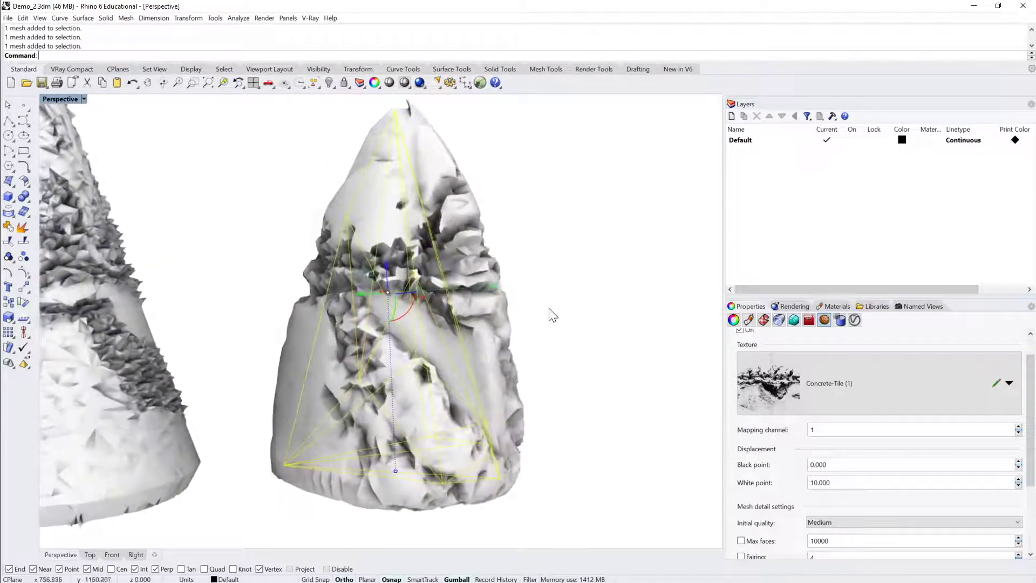
{"action": "scroll", "coordinate": [513, 304], "scroll_direction": "down", "scroll_amount": 5}
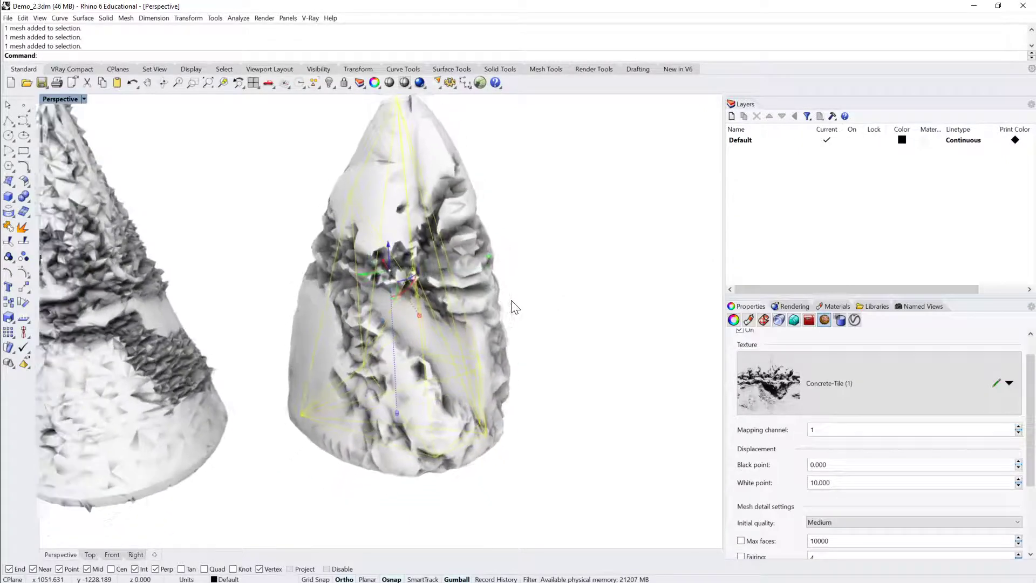
{"action": "right_click_drag", "start_coordinate": [512, 301], "coordinate": [510, 279]}
{"action": "left_click", "coordinate": [499, 283]}
{"action": "scroll", "coordinate": [498, 285], "scroll_direction": "down", "scroll_amount": 4}
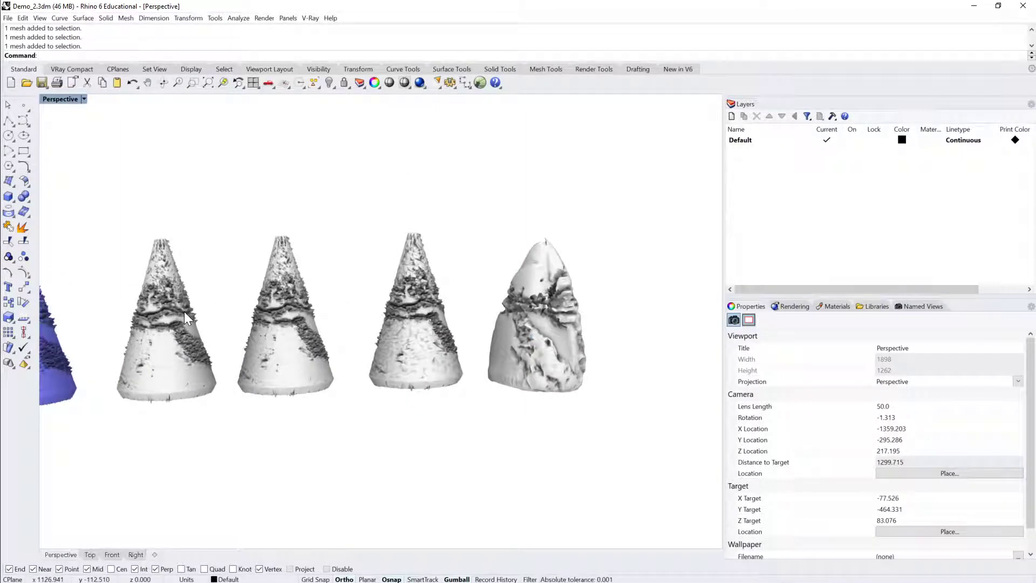
Step: Examine the 20-polygon cone's displaced surface all the way around, including its back side
{"action": "left_click", "coordinate": [549, 298]}
{"action": "scroll", "coordinate": [549, 298], "scroll_direction": "up", "scroll_amount": 5}
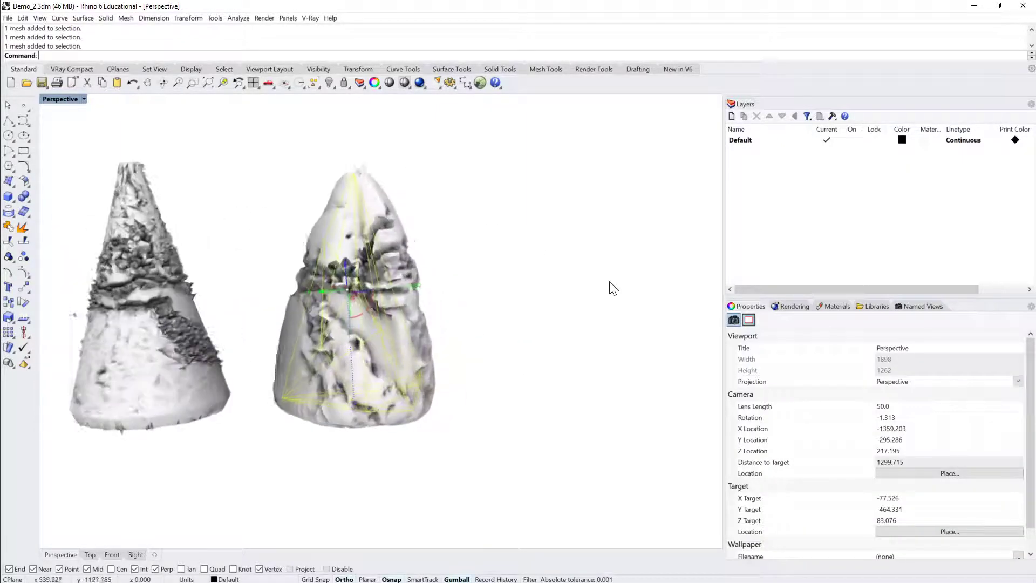
{"action": "key", "text": "Left"}
{"action": "key", "text": "Left"}
{"action": "key", "text": "Left"}
{"action": "key", "text": "Left"}
{"action": "key", "text": "Left"}
{"action": "key", "text": "Left"}
{"action": "key", "text": "Left"}
{"action": "key", "text": "Left"}
{"action": "key", "text": "Left"}
{"action": "key", "text": "Left"}
{"action": "key", "text": "Left"}
{"action": "key", "text": "Left"}
{"action": "scroll", "coordinate": [557, 287], "scroll_direction": "up", "scroll_amount": 4}
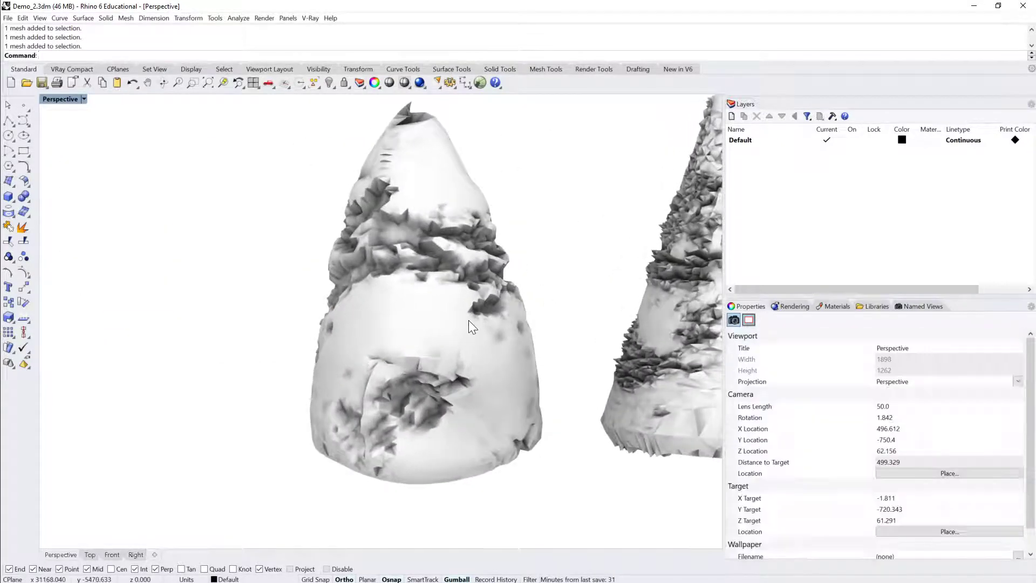
{"action": "key", "text": "Right"}
{"action": "key", "text": "Left"}
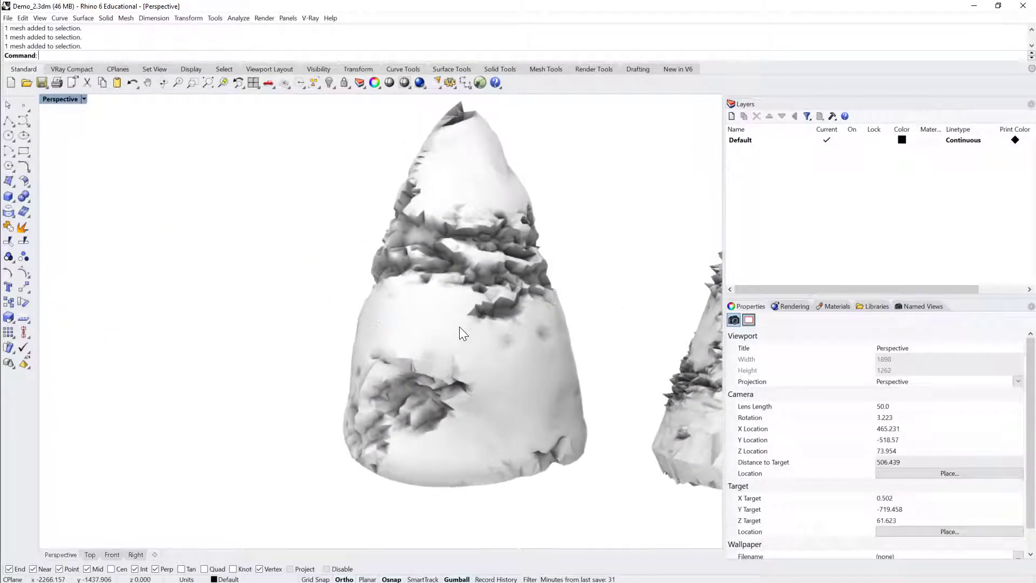
{"action": "left_click", "coordinate": [458, 326]}
{"action": "key", "text": "Left"}
{"action": "key", "text": "Left"}
{"action": "key", "text": "Left"}
{"action": "key", "text": "Left"}
{"action": "key", "text": "Left"}
{"action": "key", "text": "Left"}
{"action": "right_click_drag", "start_coordinate": [463, 324], "coordinate": [616, 259]}
{"action": "left_click", "coordinate": [498, 299]}
{"action": "scroll", "coordinate": [498, 299], "scroll_direction": "down", "scroll_amount": 3}
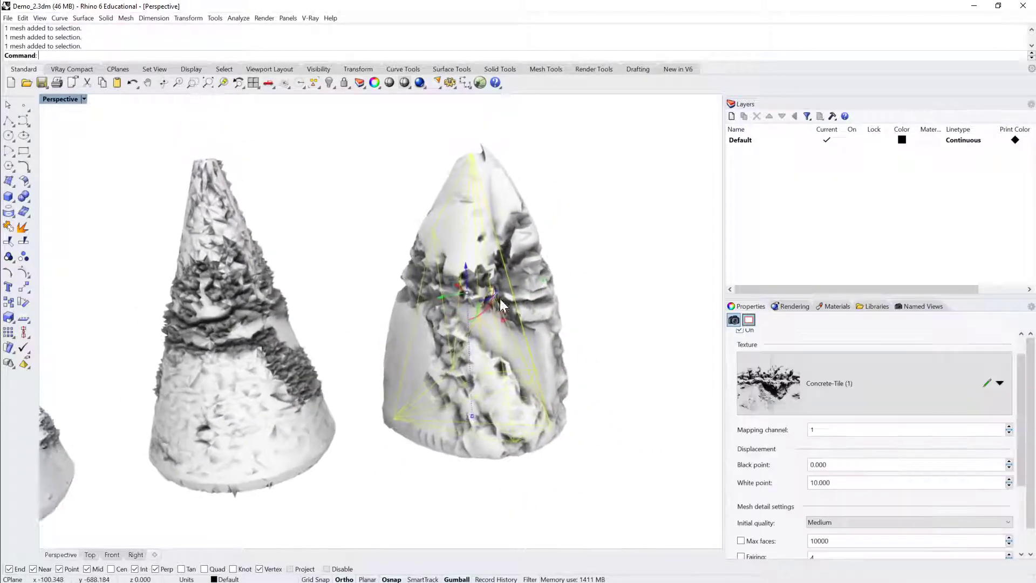
{"action": "scroll", "coordinate": [529, 280], "scroll_direction": "down", "scroll_amount": 2}
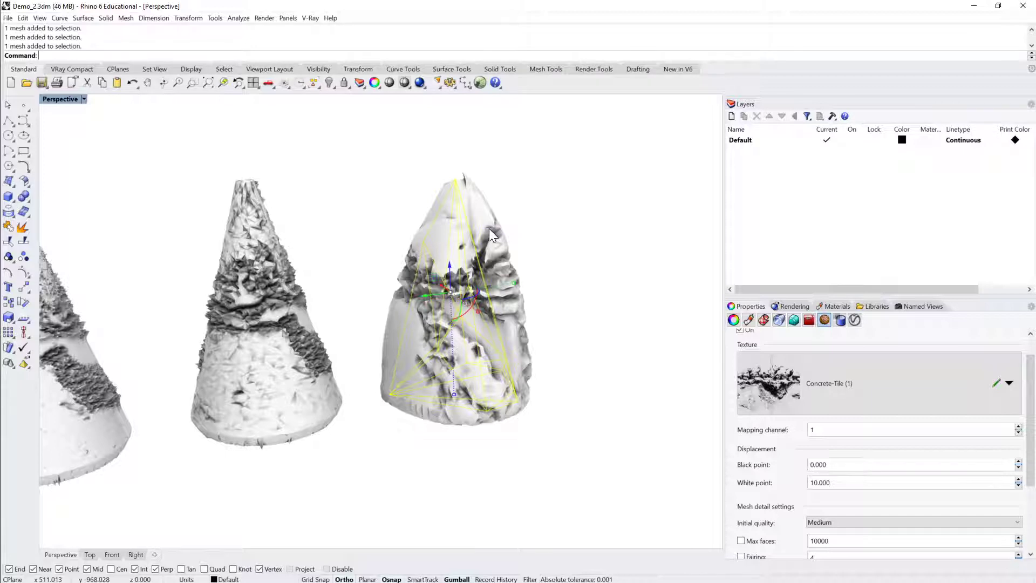
Step: Extract the render mesh of the displaced 20-polygon cone with ExtractRenderMesh
{"action": "type", "text": "ExtractRenderMesh"}
{"action": "key", "text": "Return"}
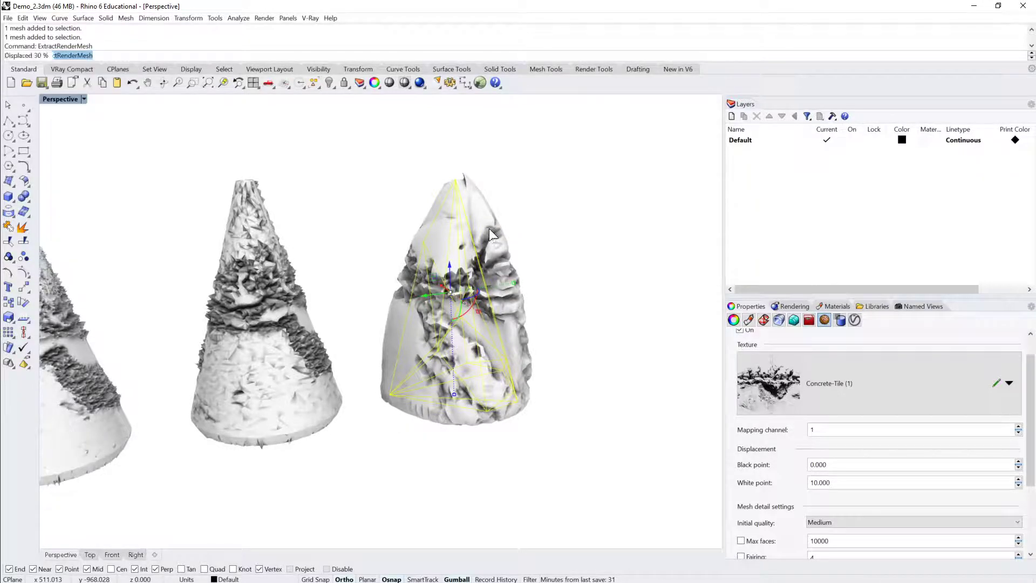
{"action": "left_click", "coordinate": [534, 225]}
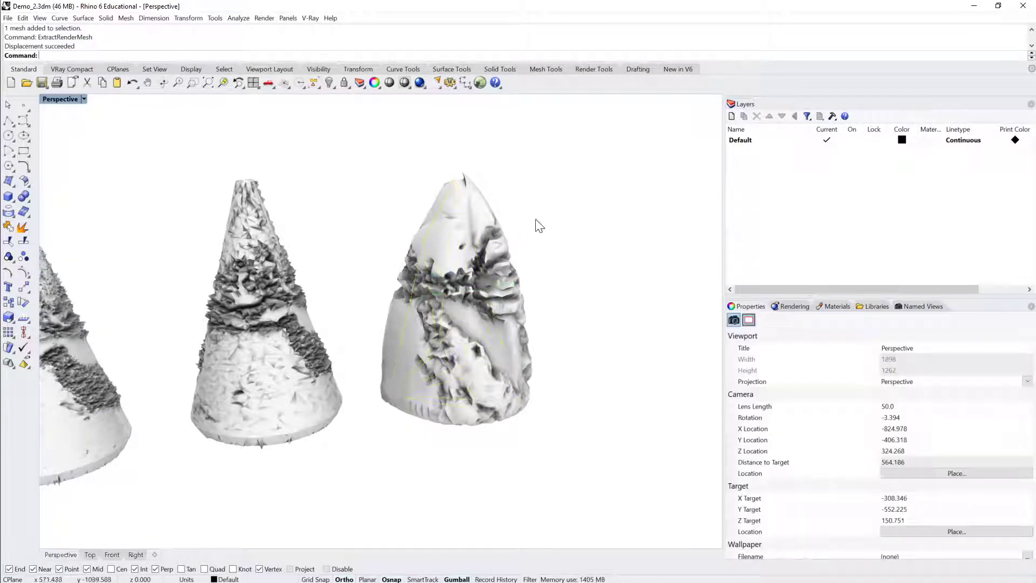
Step: Move the extracted mesh out of the displaced cone to the free end of the row and select it
{"action": "left_click", "coordinate": [438, 294]}
{"action": "left_click_drag", "start_coordinate": [426, 302], "coordinate": [617, 273]}
{"action": "left_click", "coordinate": [617, 432]}
{"action": "left_click", "coordinate": [667, 287]}
Step: Check the vertex and face counts in the extracted mesh's object description, and view it beside the other cones
{"action": "scroll", "coordinate": [666, 286], "scroll_direction": "up", "scroll_amount": 4}
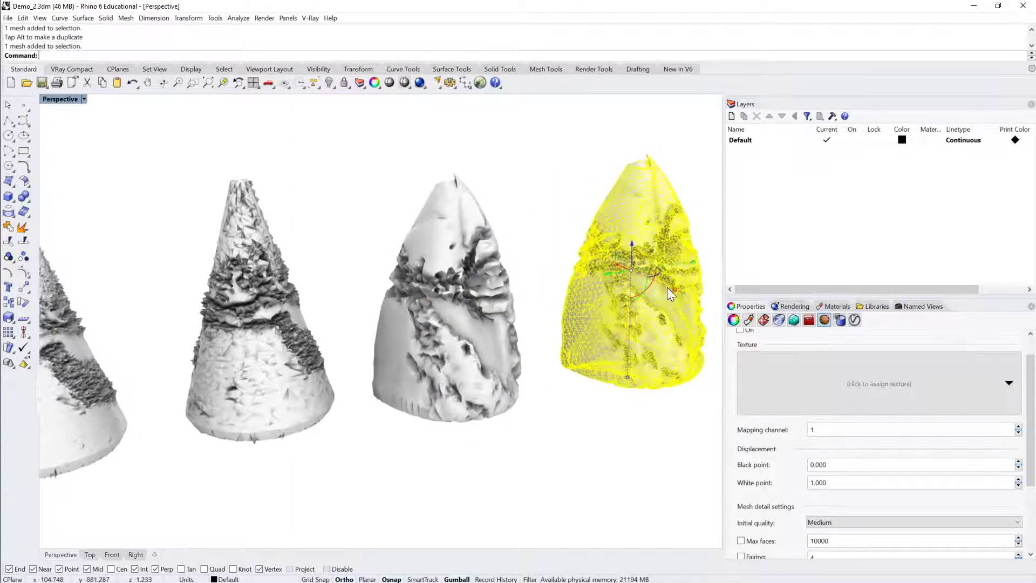
{"action": "left_click", "coordinate": [734, 320]}
{"action": "scroll", "coordinate": [867, 399], "scroll_direction": "down", "scroll_amount": 1}
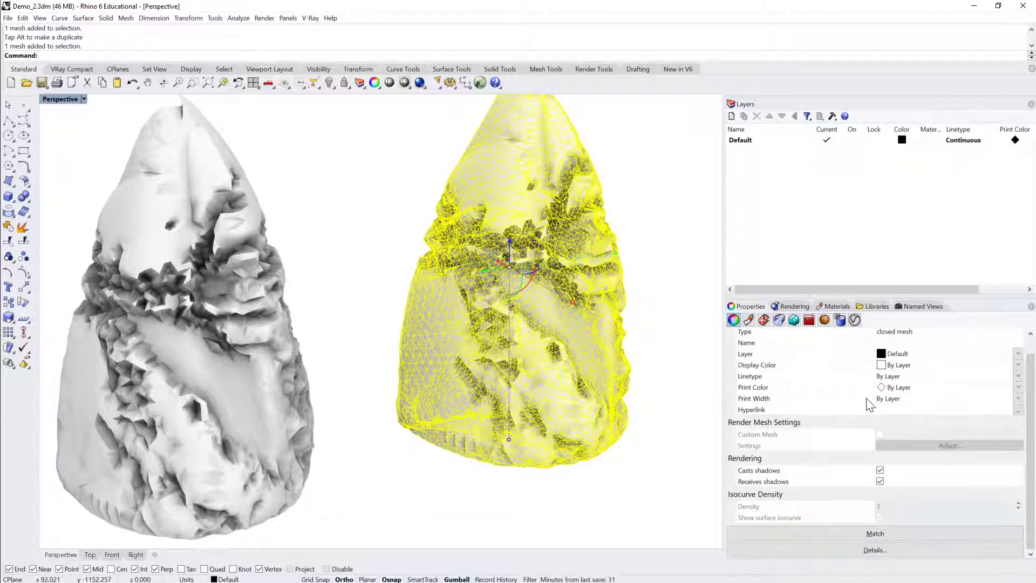
{"action": "left_click", "coordinate": [875, 549]}
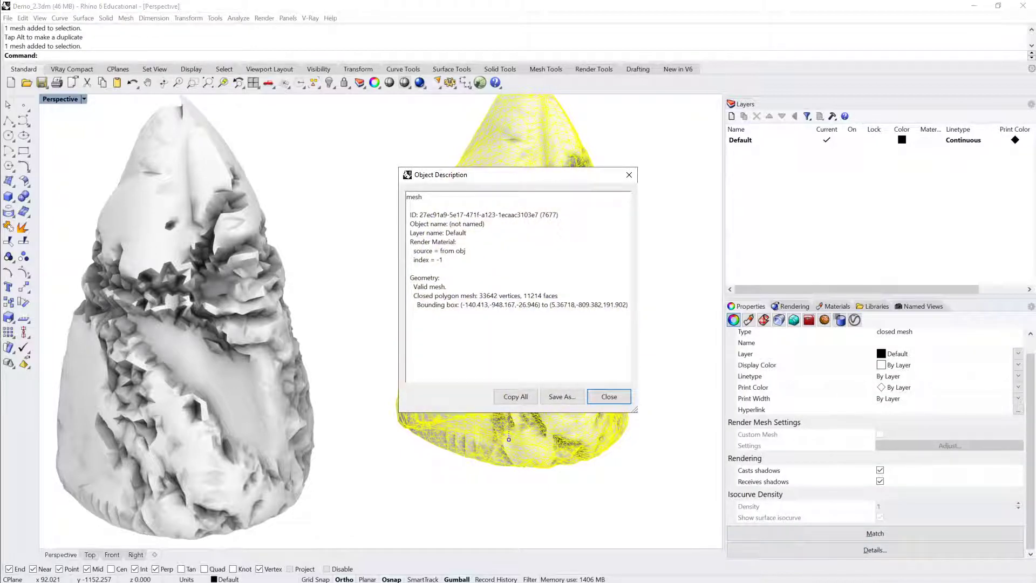
{"action": "left_click_drag", "start_coordinate": [411, 295], "coordinate": [530, 295]}
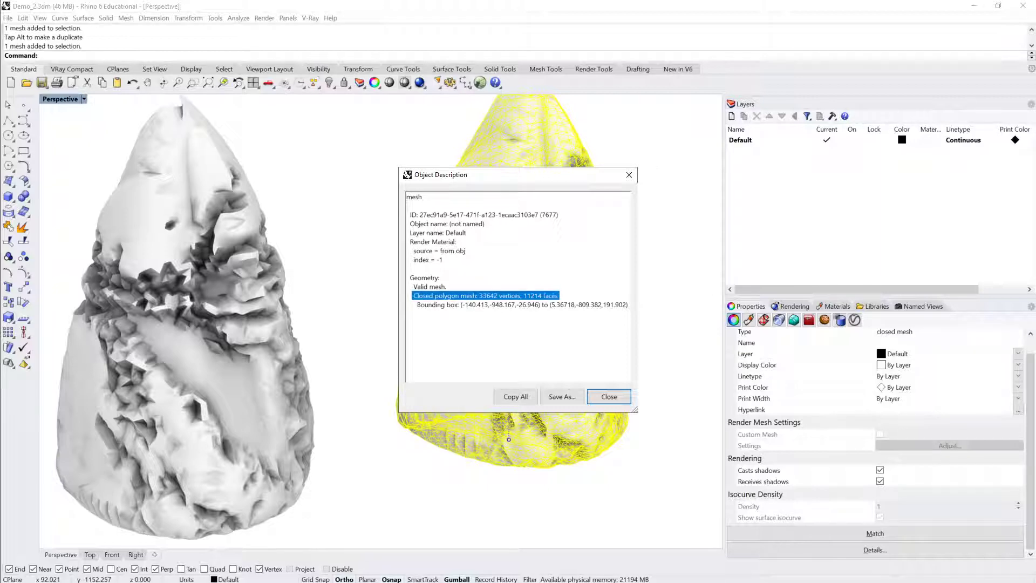
{"action": "left_click", "coordinate": [608, 397]}
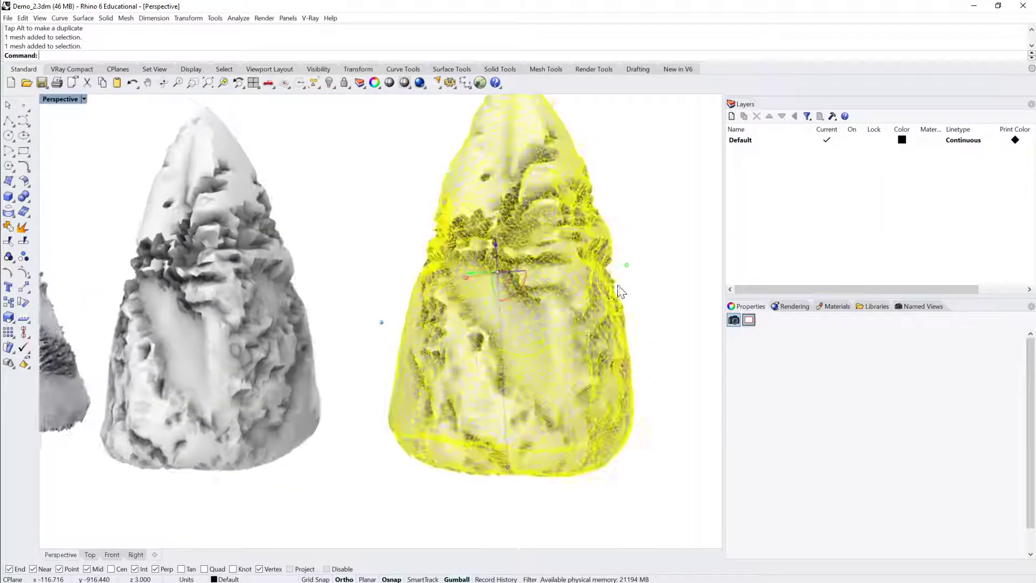
{"action": "left_click", "coordinate": [650, 260]}
{"action": "right_click_drag", "start_coordinate": [650, 259], "coordinate": [650, 259]}
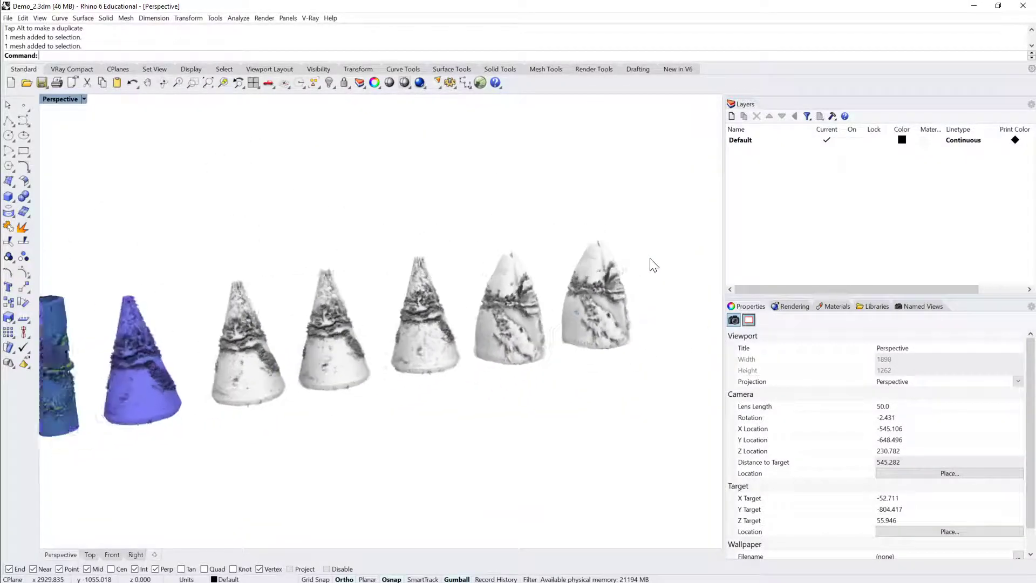